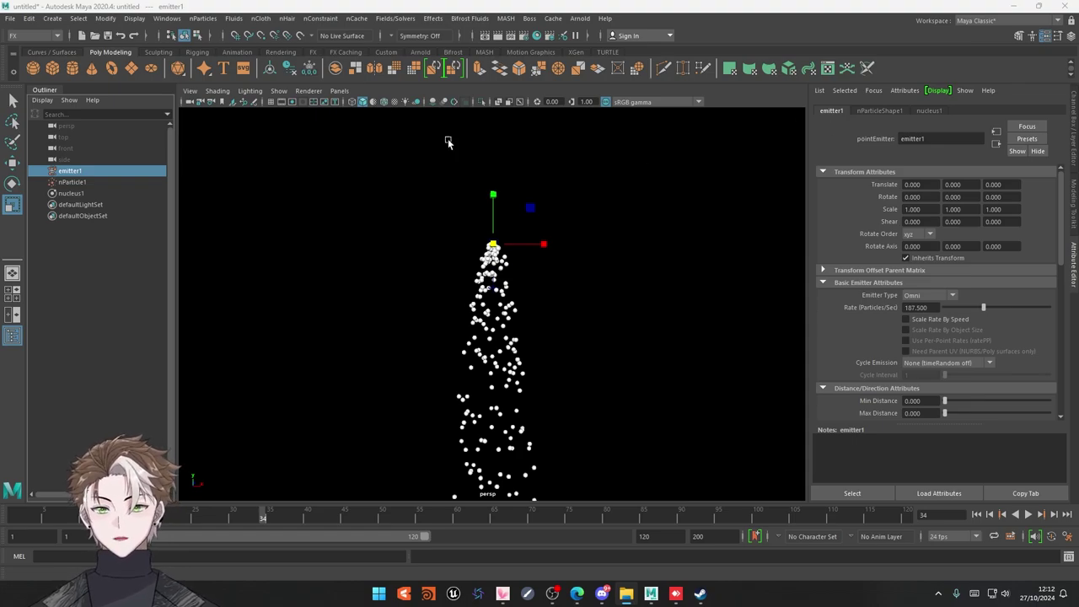
# Rewind and preview the nParticle stream, stopping playback at frame 46
pyautogui.click(392, 20)
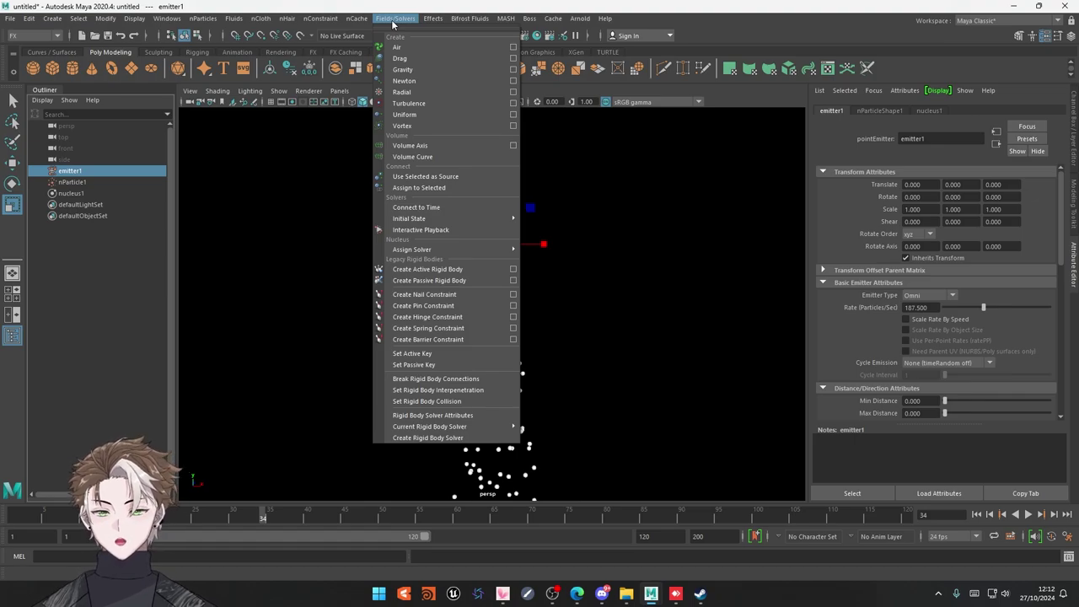
pyautogui.click(27, 48)
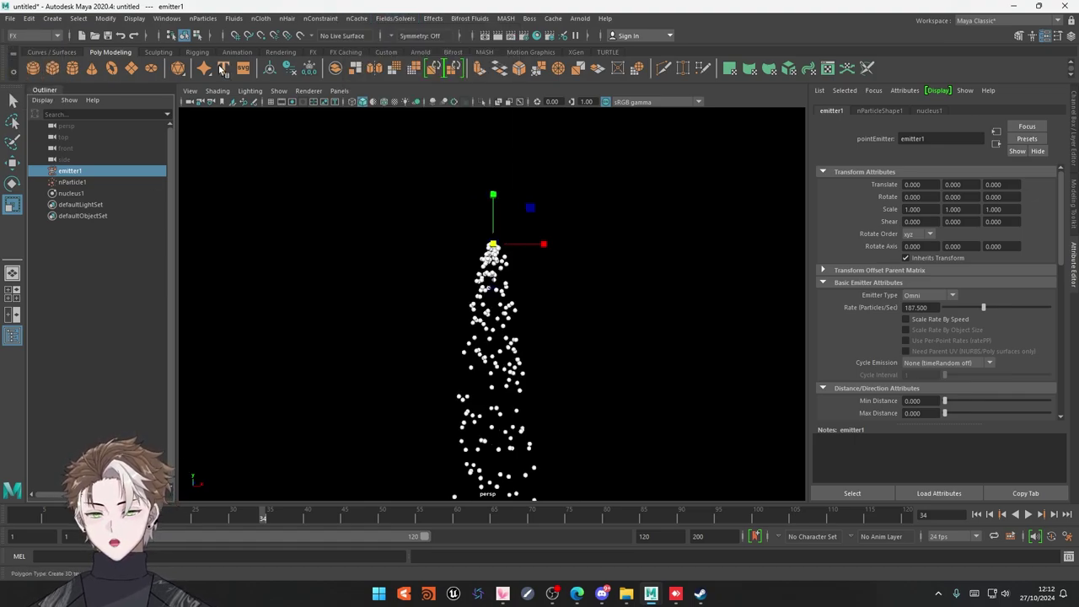
pyautogui.click(403, 21)
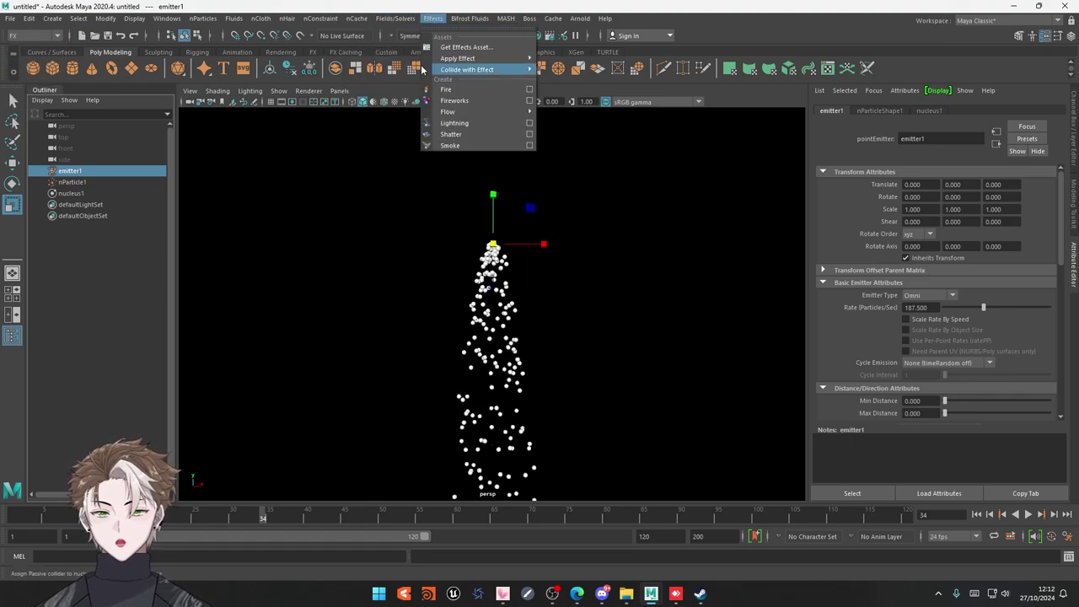
pyautogui.click(656, 179)
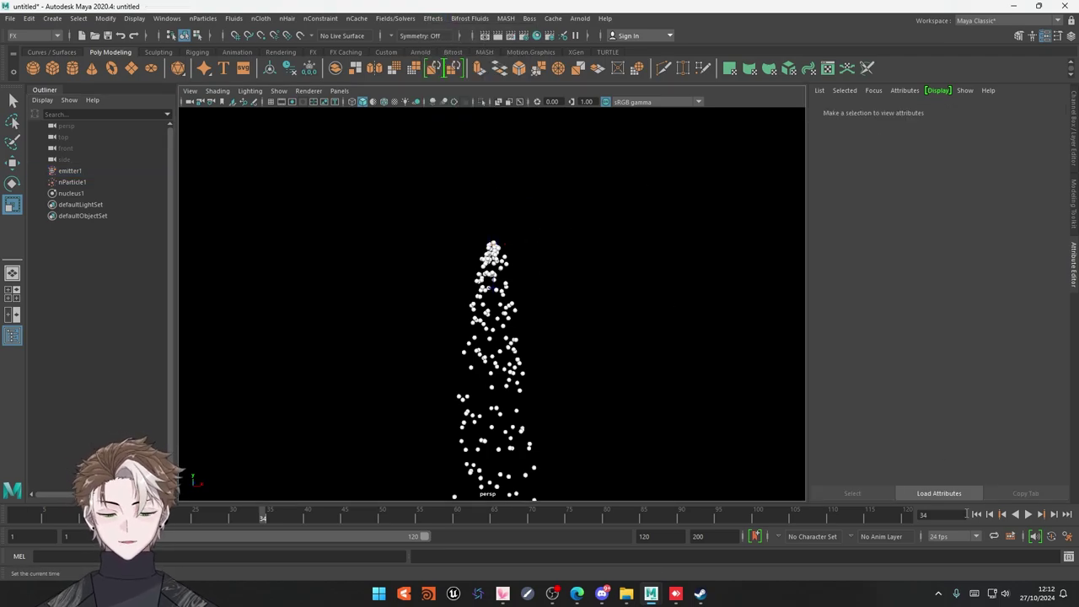
pyautogui.click(976, 514)
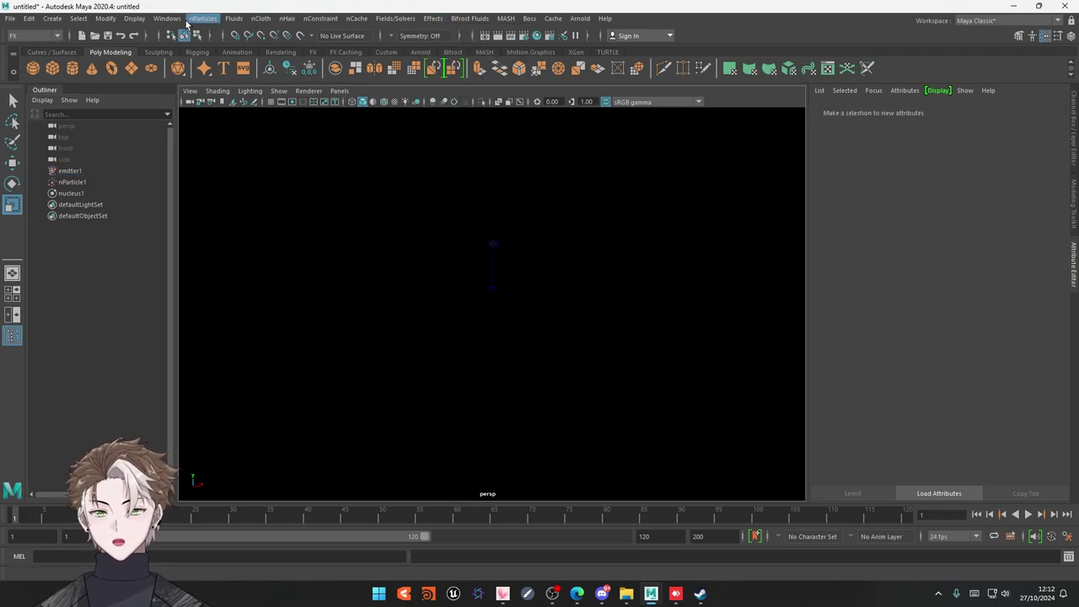
pyautogui.click(202, 18)
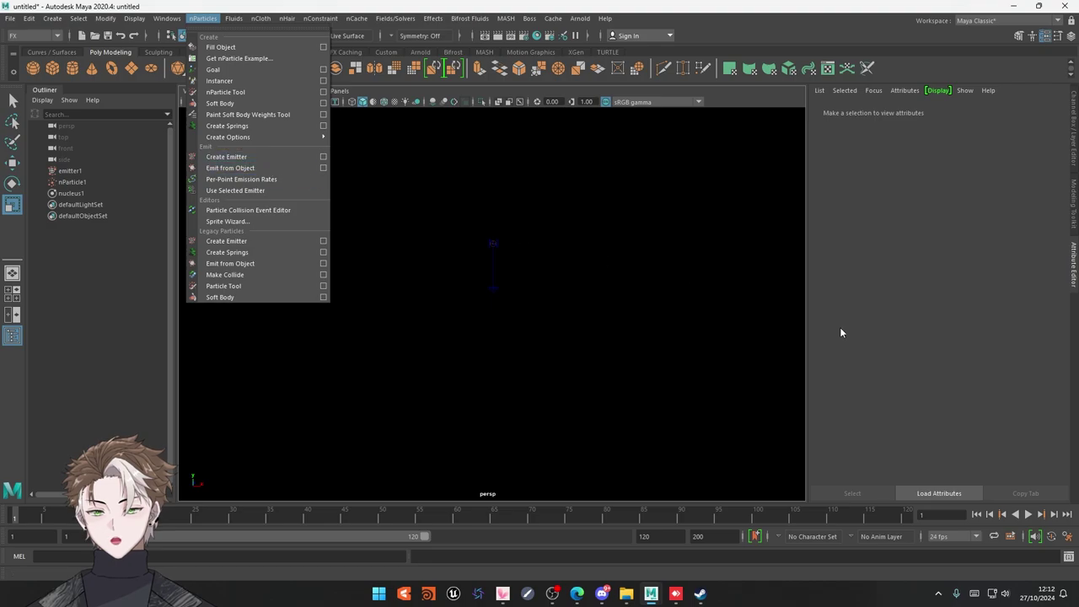
pyautogui.click(1028, 514)
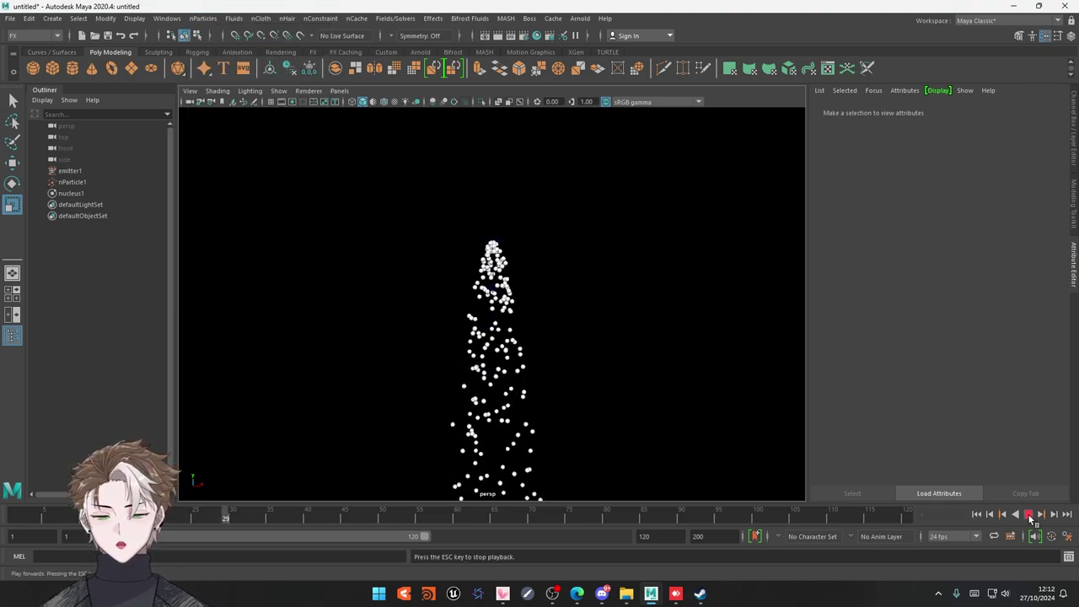
pyautogui.click(1029, 515)
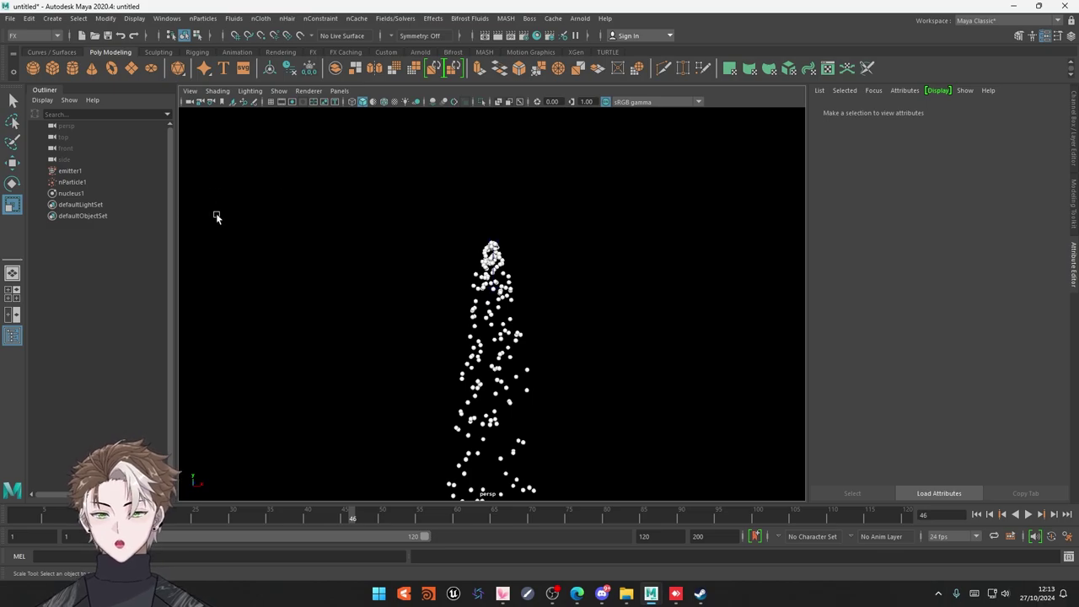
# Select nParticle1 and add an air field from Fields/Solvers > Air
pyautogui.click(392, 20)
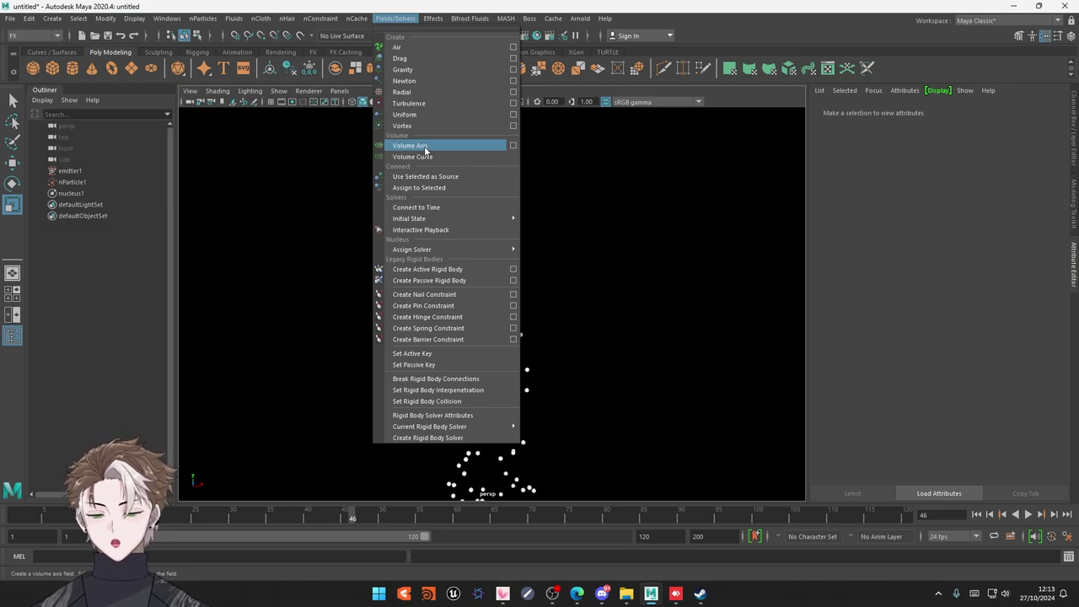
pyautogui.click(72, 182)
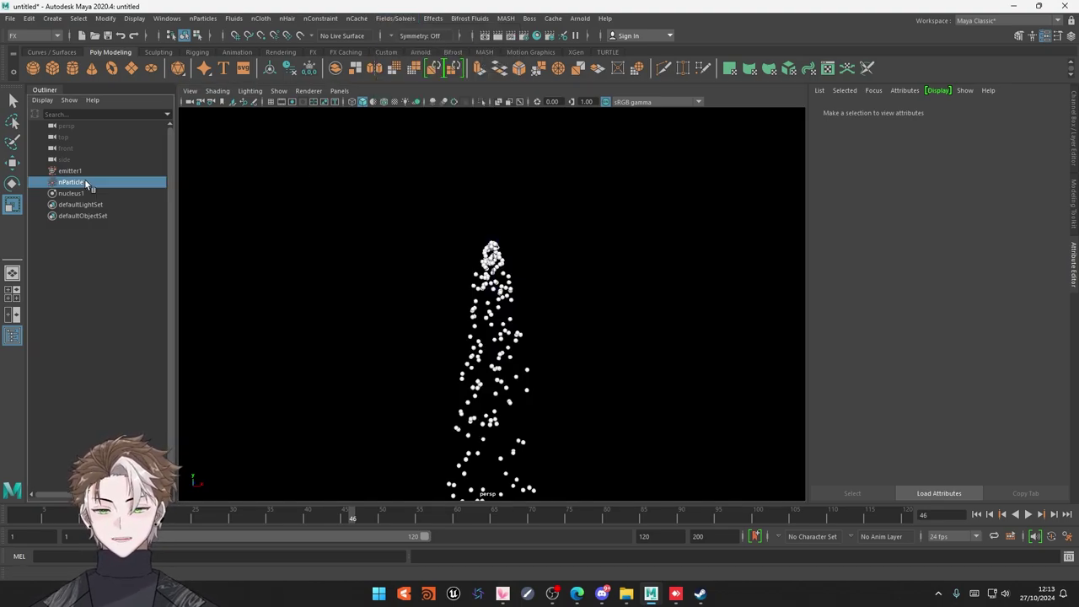
pyautogui.click(395, 17)
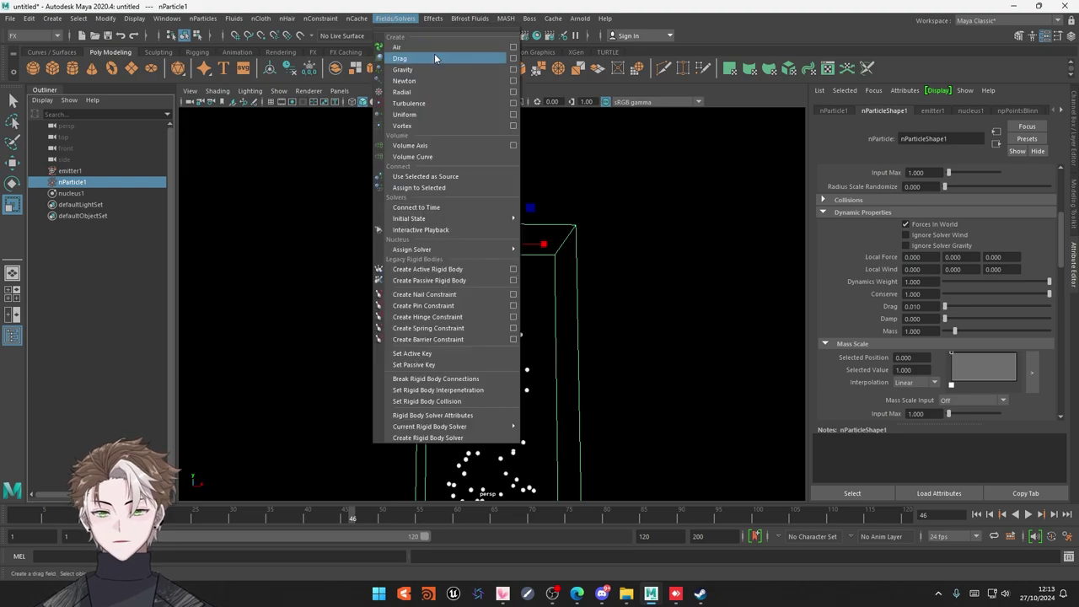
pyautogui.click(461, 48)
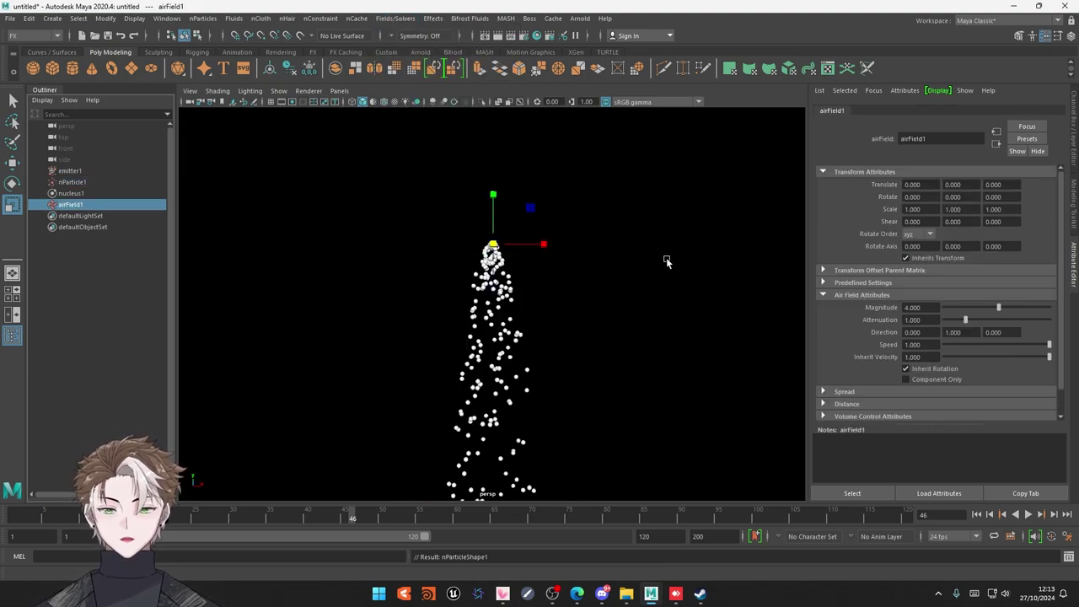
# Set the air field's Volume Shape to Cube in Volume Control Attributes
pyautogui.scroll(-2, 847, 340)
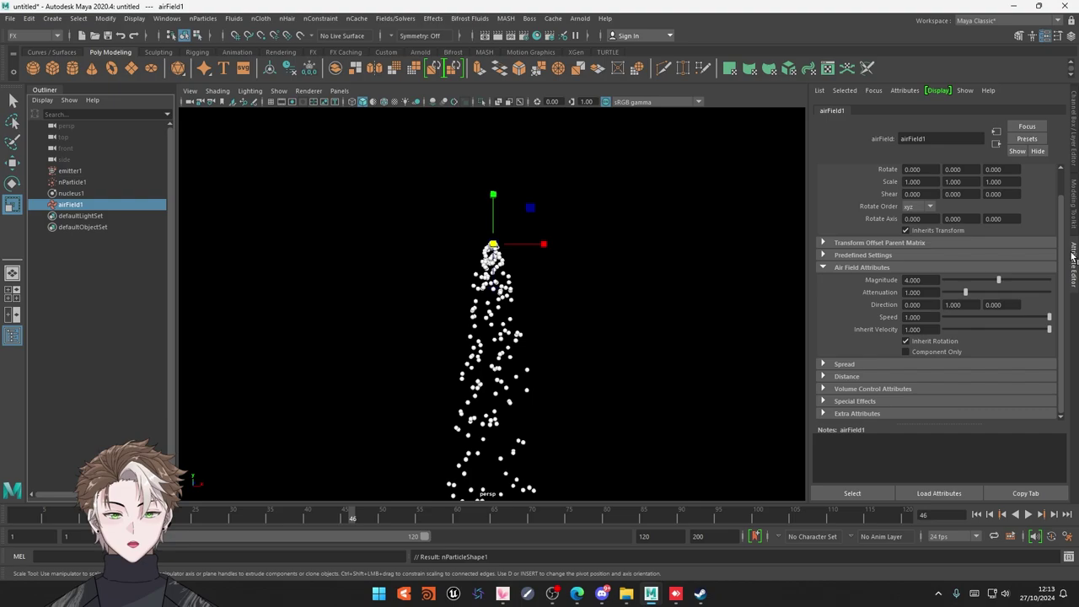
pyautogui.click(855, 389)
pyautogui.scroll(-4, 876, 313)
pyautogui.scroll(-3, 880, 314)
pyautogui.click(908, 295)
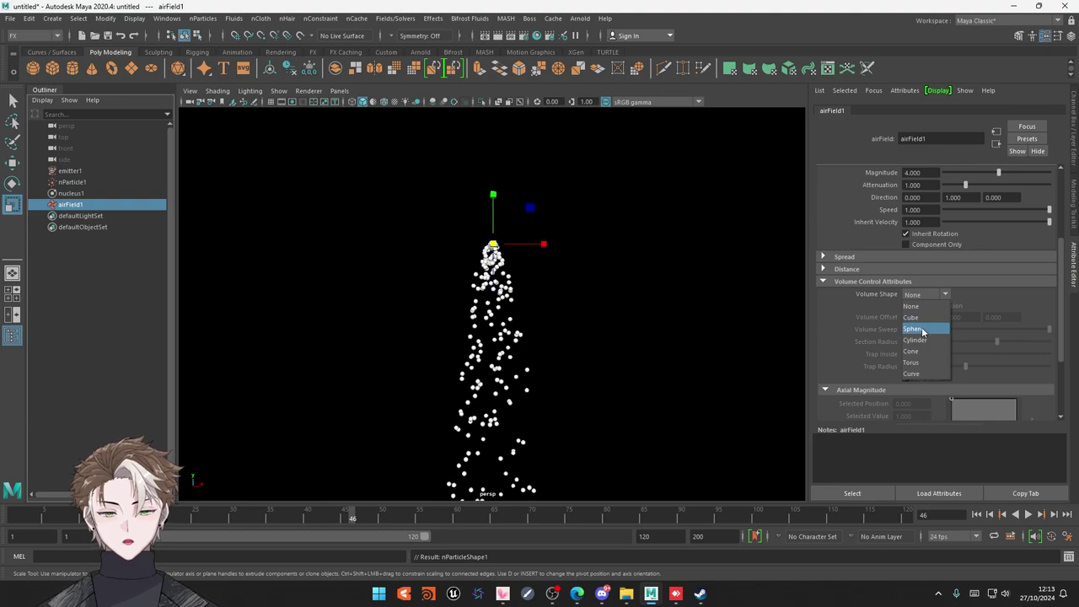
pyautogui.click(924, 320)
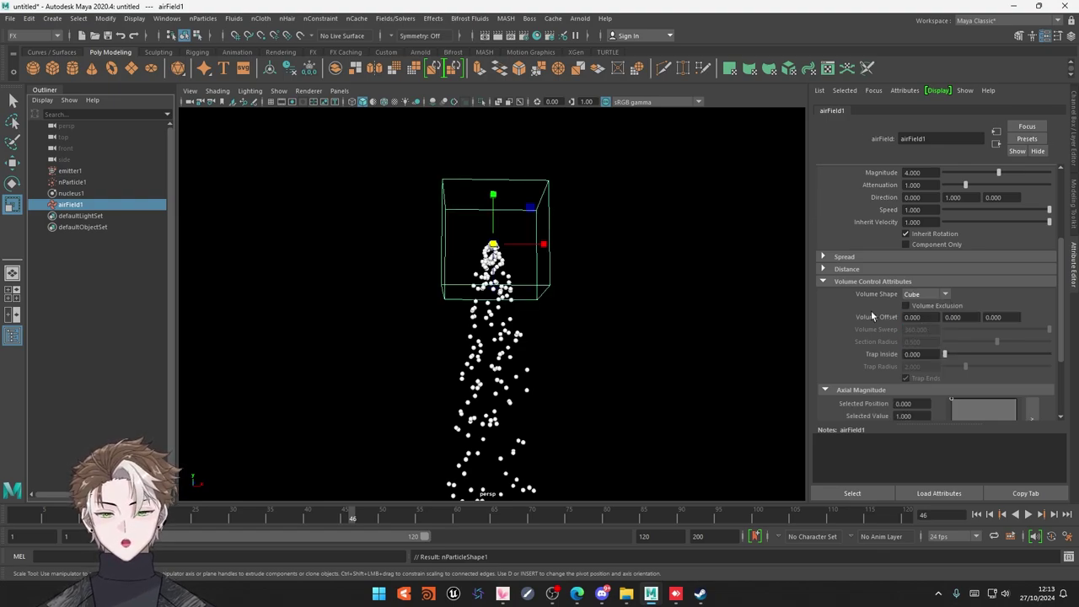
# Scale the cube volume up uniformly and lower the air field around the stream
pyautogui.press('w')
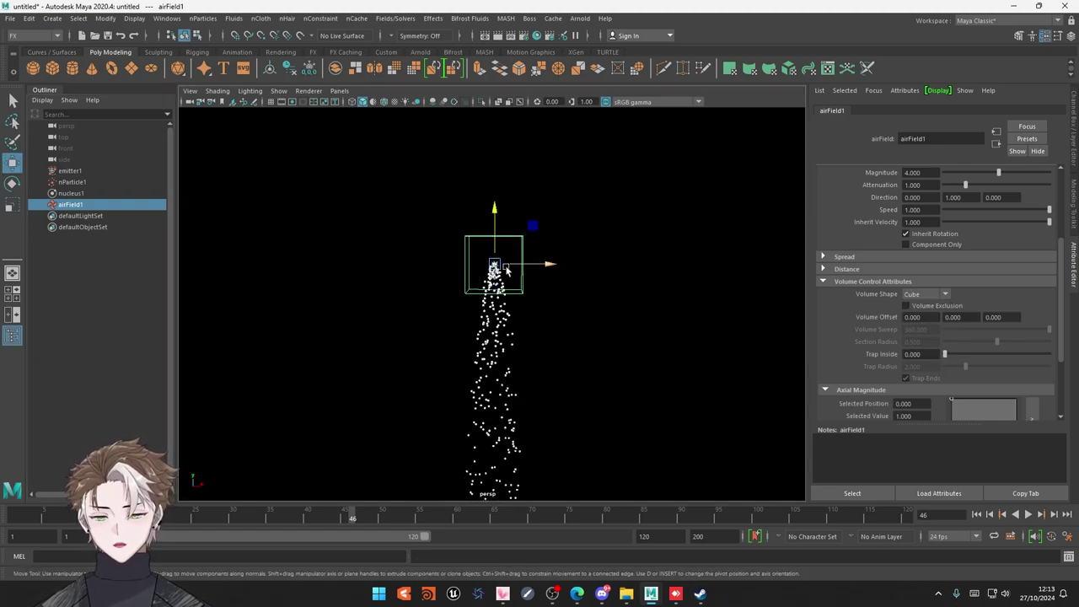
pyautogui.press('r')
pyautogui.moveTo(496, 269); pyautogui.dragTo(590, 262)
pyautogui.press('w')
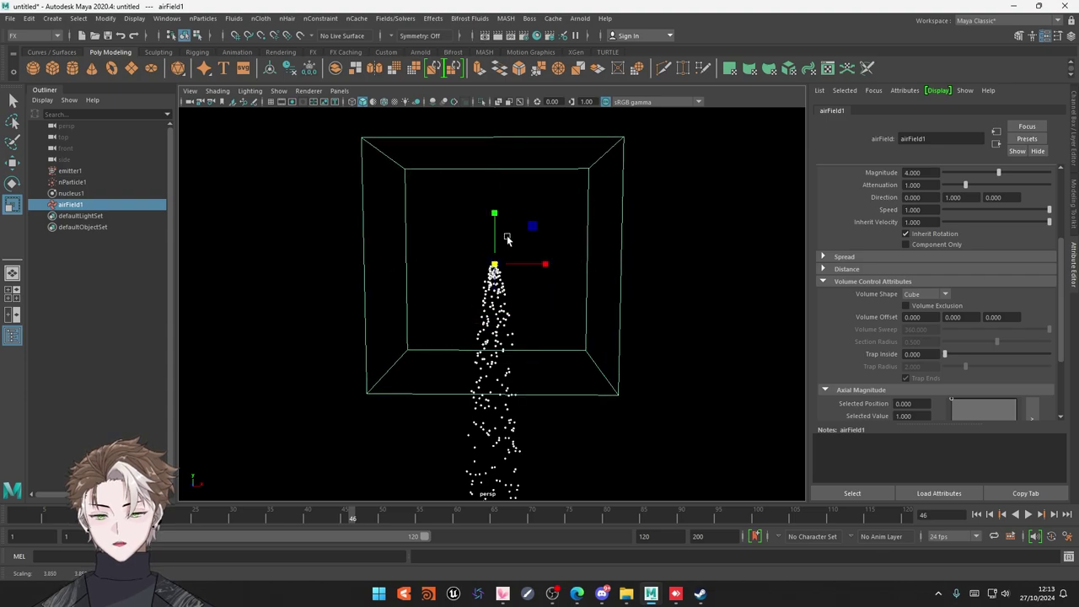
pyautogui.moveTo(497, 208); pyautogui.dragTo(523, 355)
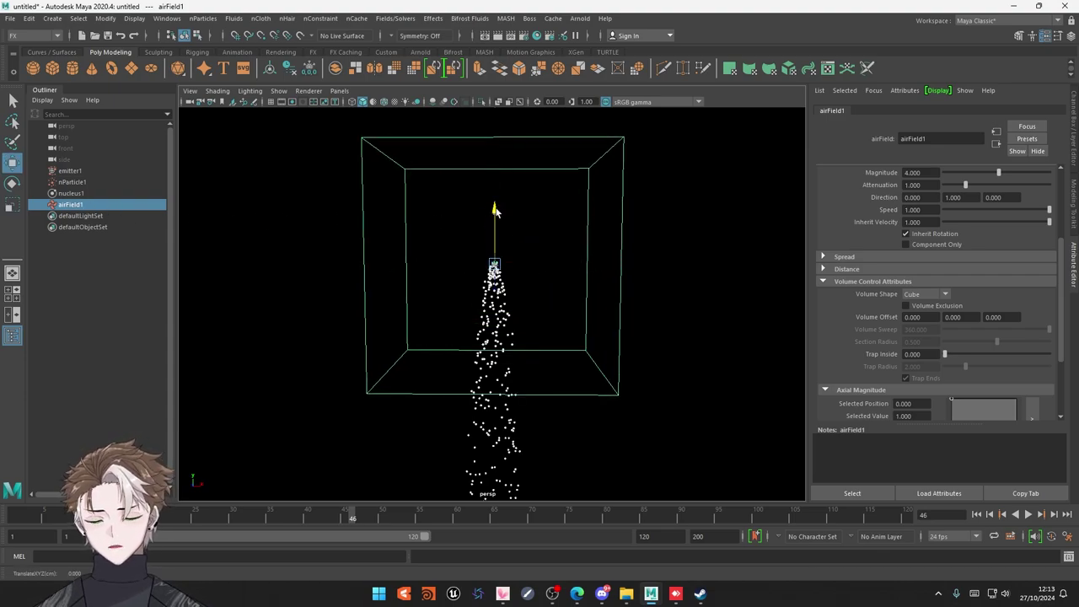
# Face the cube head-on and replay the simulation from frame 1
pyautogui.moveTo(523, 354)
pyautogui.keyDown('alt'); pyautogui.mouseDown(button='middle')
pyautogui.moveTo(621, 306)
pyautogui.moveTo(619, 270)
pyautogui.mouseUp(button='middle'); pyautogui.keyUp('alt')
pyautogui.moveTo(576, 264)
pyautogui.keyDown('alt'); pyautogui.mouseDown()
pyautogui.moveTo(610, 272)
pyautogui.moveTo(600, 270)
pyautogui.mouseUp(); pyautogui.keyUp('alt')
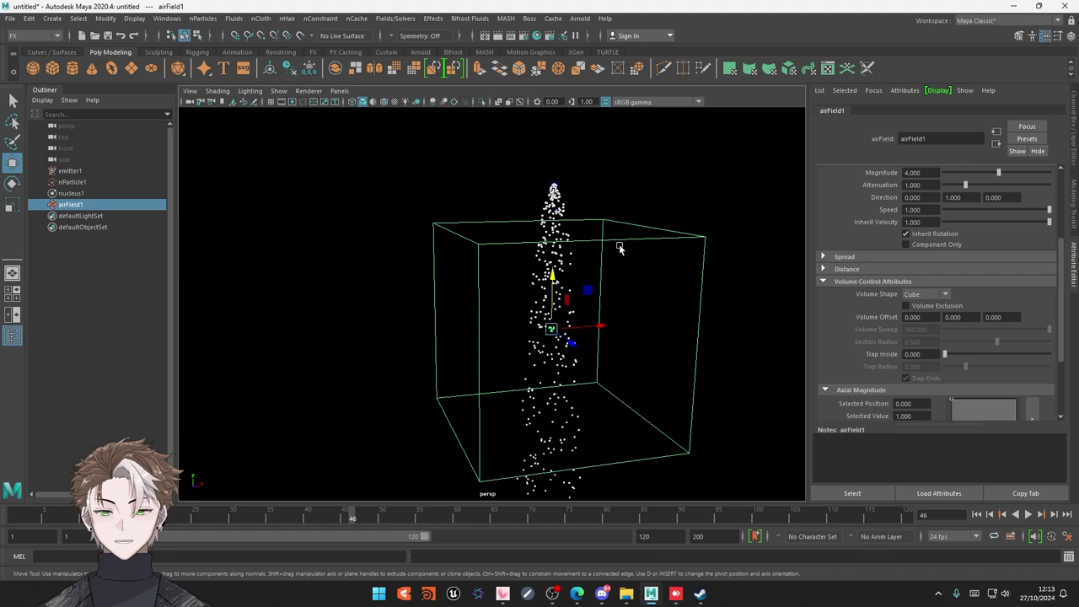
pyautogui.keyDown('alt'); pyautogui.moveTo(640, 328); pyautogui.dragTo(619, 314); pyautogui.keyUp('alt')
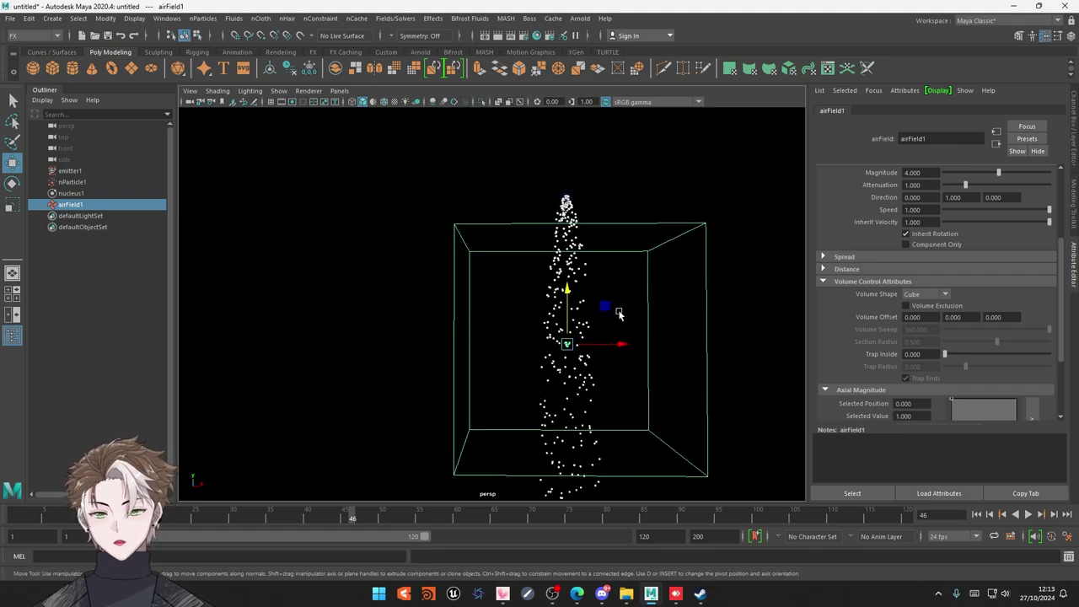
pyautogui.click(976, 515)
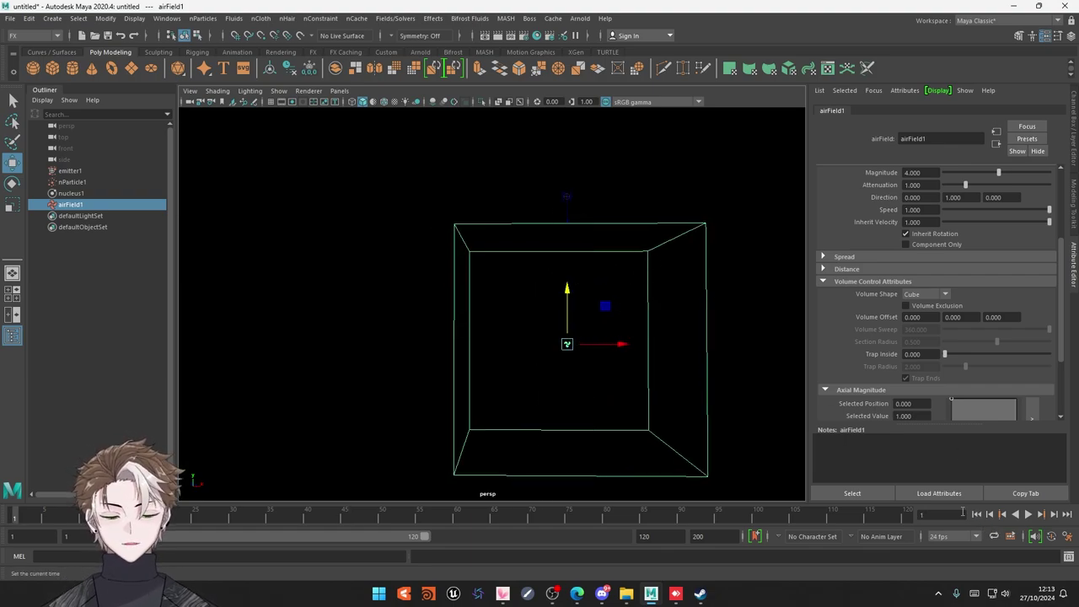
pyautogui.click(1039, 515)
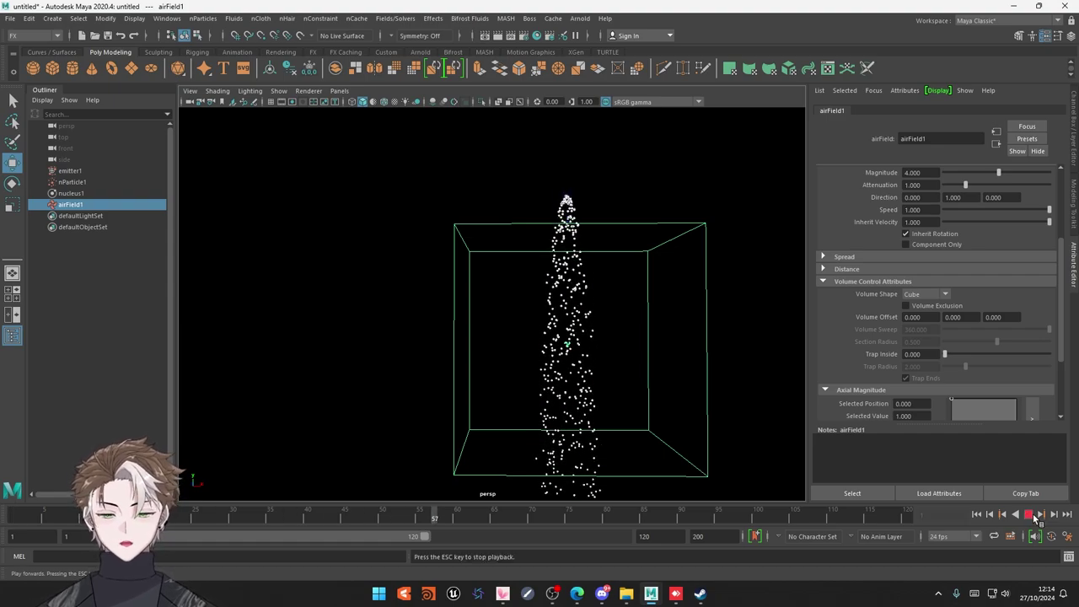
# Stop playback and set airField1's Magnitude to 10
pyautogui.press('Escape')
pyautogui.keyDown('alt'); pyautogui.moveTo(759, 403); pyautogui.dragTo(672, 353); pyautogui.keyUp('alt')
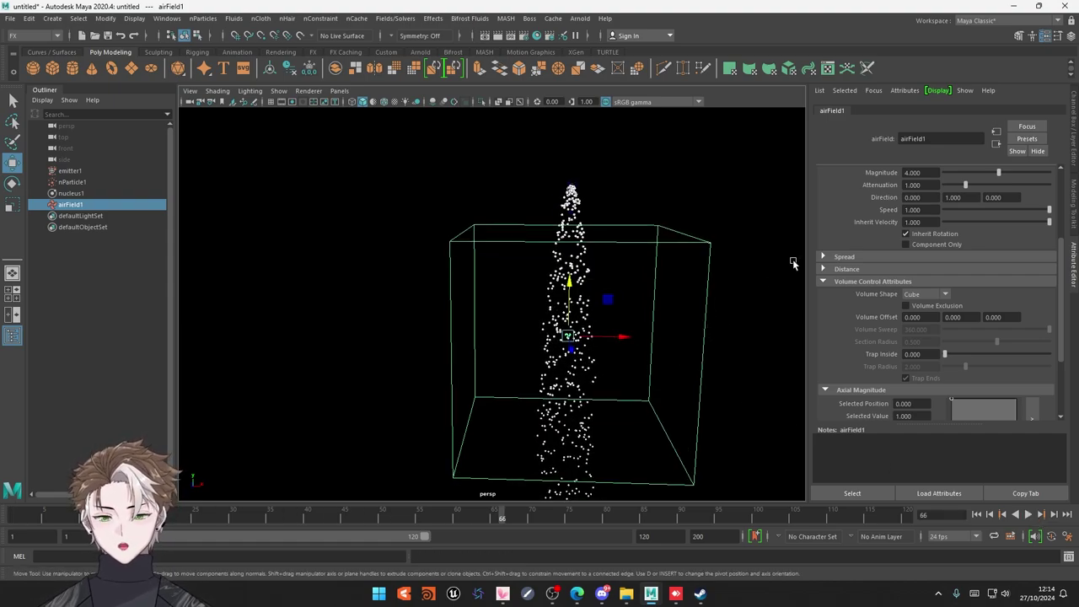
pyautogui.scroll(2, 871, 247)
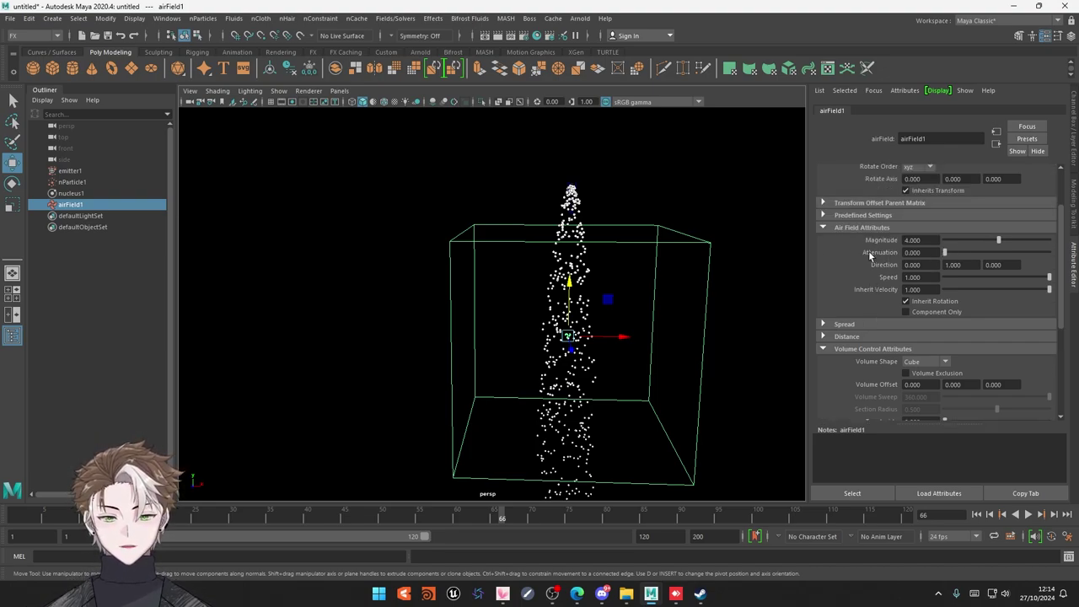
pyautogui.click(935, 239)
pyautogui.write('10.000')
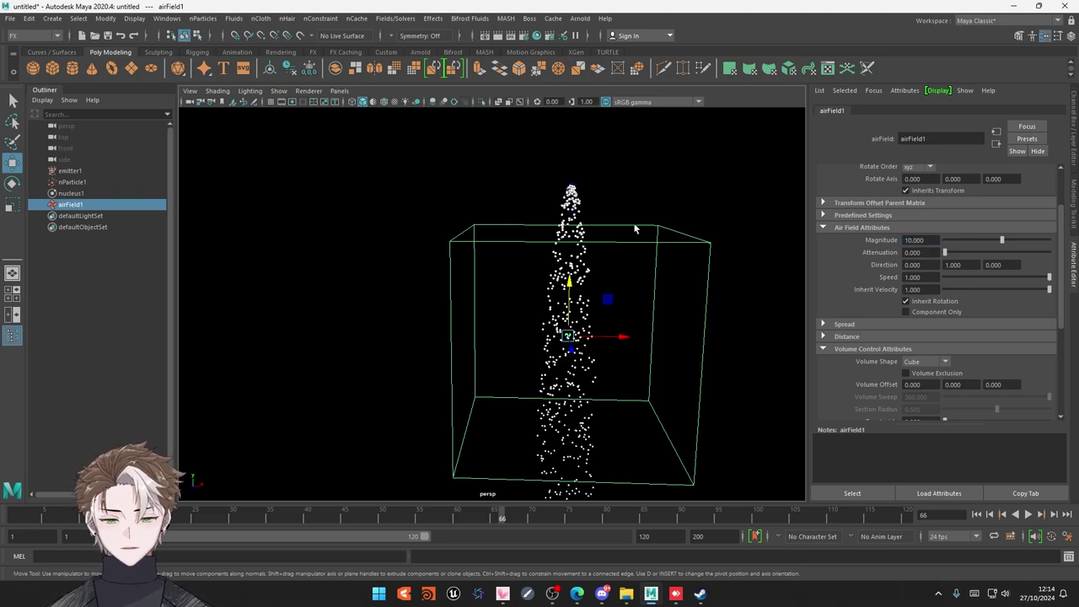
pyautogui.press('f')
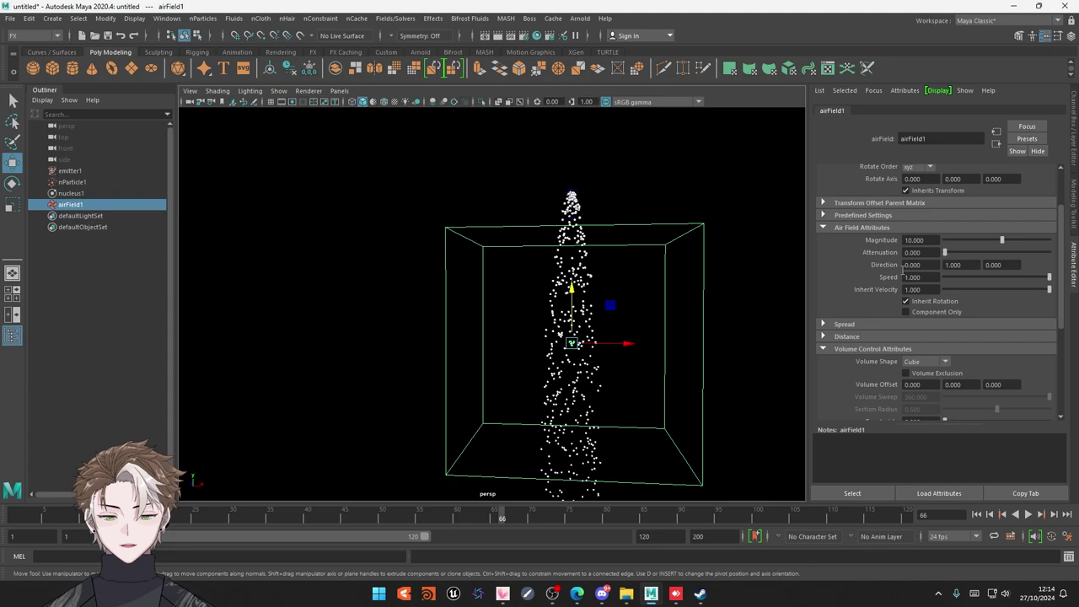
# Set the air field Direction to 0, 1, 0 and replay from the start
pyautogui.click(959, 264)
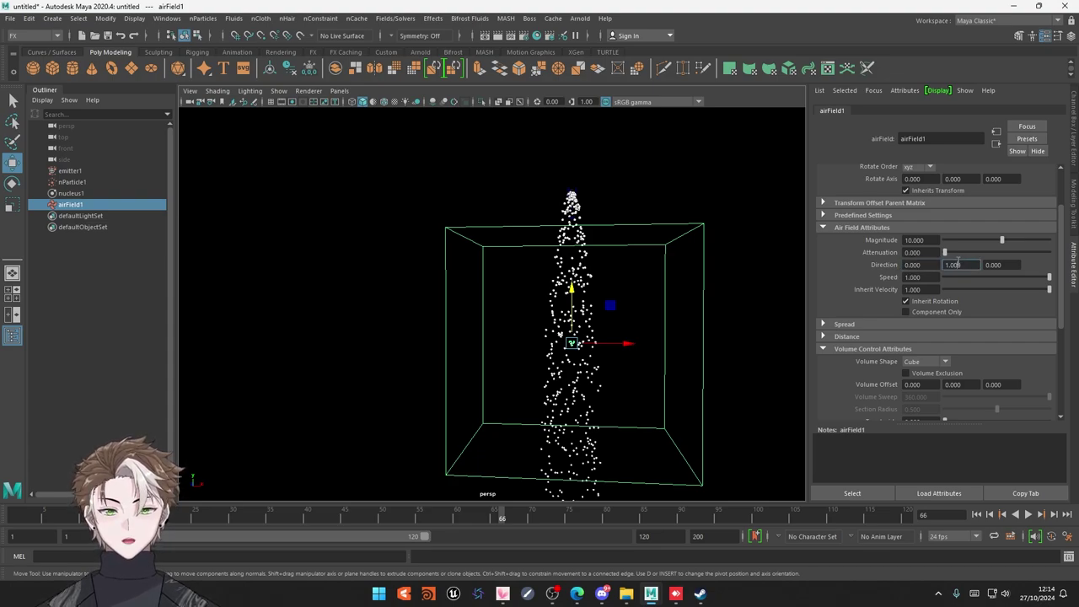
pyautogui.click(998, 265)
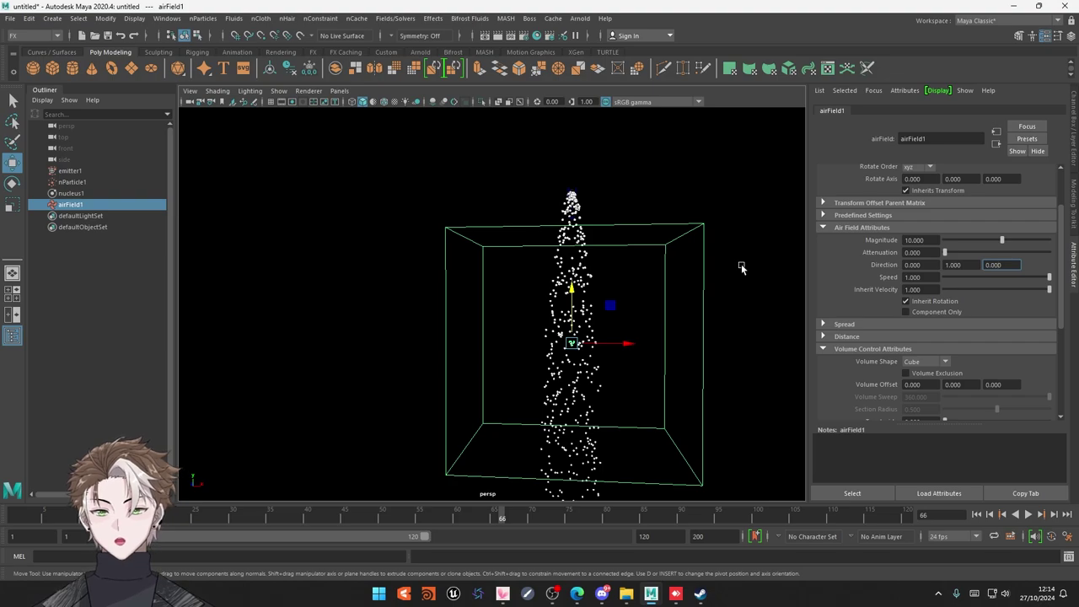
pyautogui.click(970, 264)
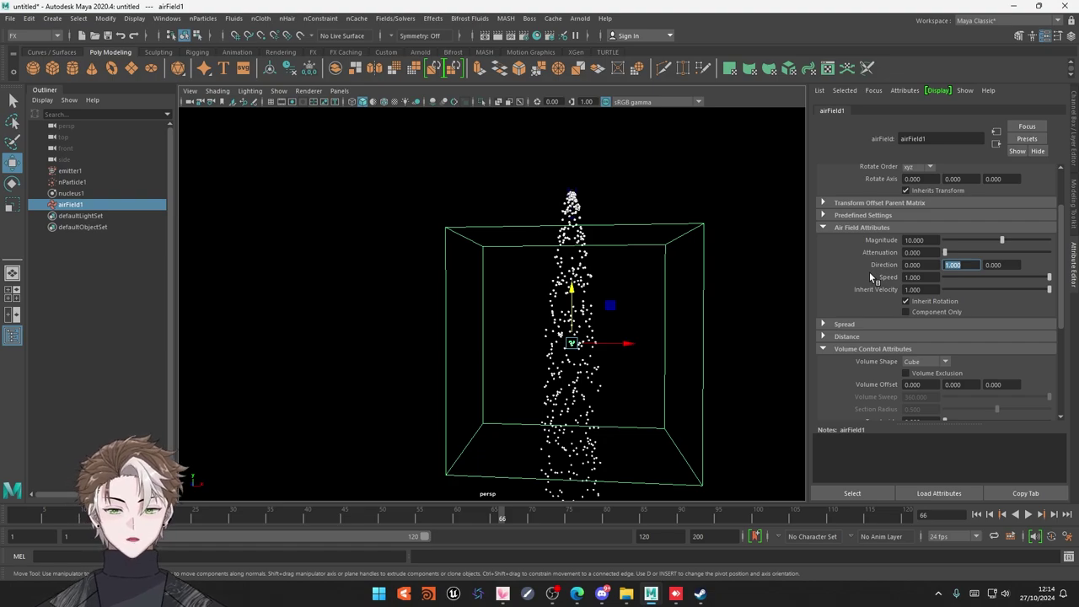
pyautogui.click(978, 514)
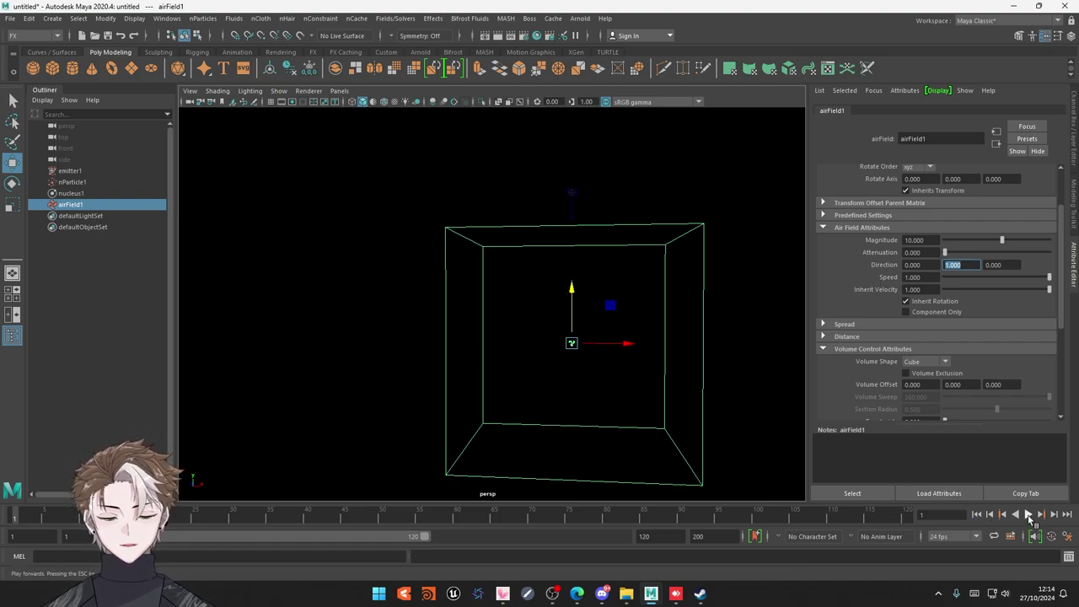
pyautogui.click(1029, 515)
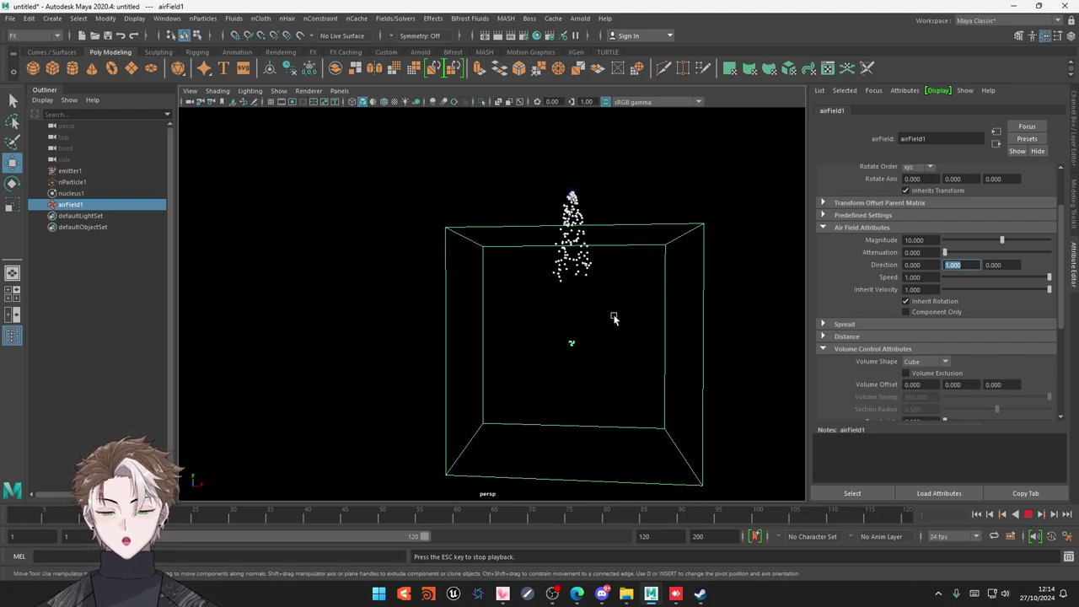
pyautogui.press('Escape')
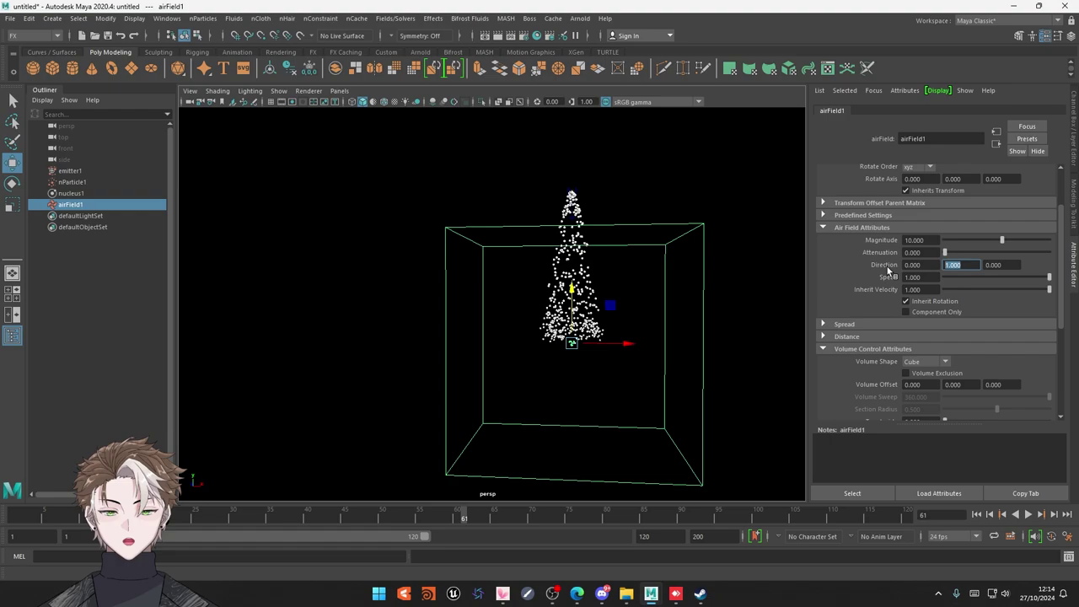
pyautogui.moveTo(565, 311)
pyautogui.keyDown('alt'); pyautogui.mouseDown()
pyautogui.moveTo(200, 475)
pyautogui.moveTo(272, 414)
pyautogui.moveTo(195, 501)
pyautogui.mouseUp(); pyautogui.keyUp('alt')
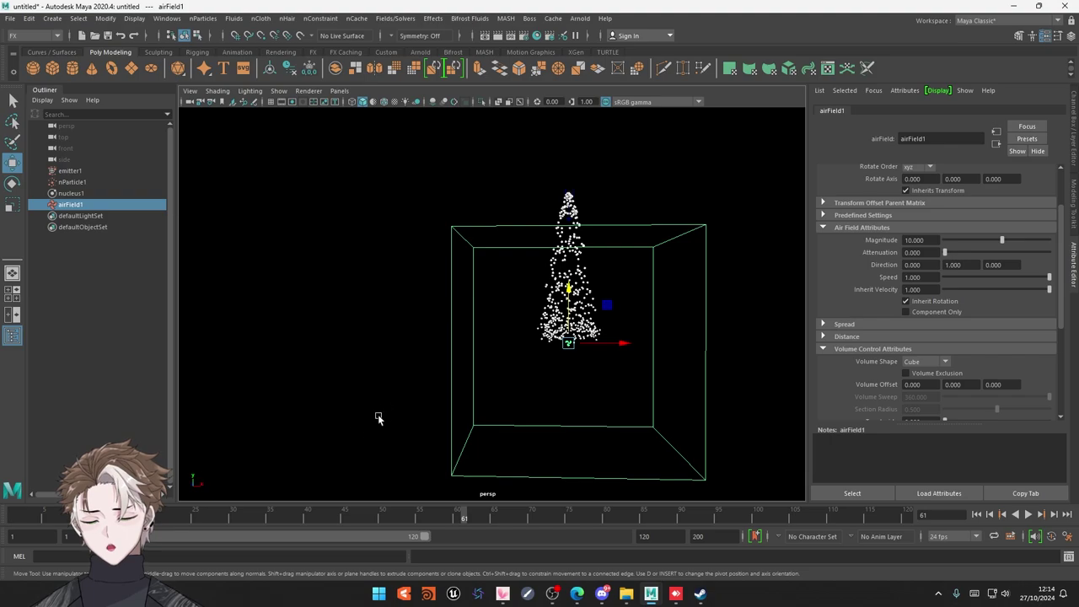
pyautogui.moveTo(378, 418)
pyautogui.keyDown('alt'); pyautogui.mouseDown()
pyautogui.moveTo(402, 354)
pyautogui.moveTo(430, 384)
pyautogui.moveTo(434, 372)
pyautogui.mouseUp(); pyautogui.keyUp('alt')
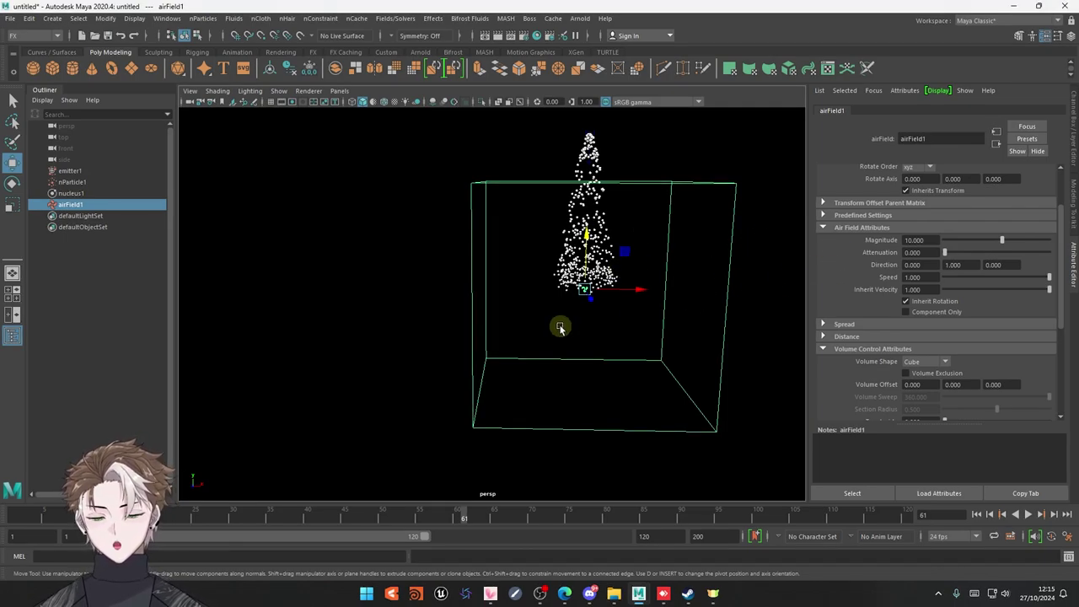
pyautogui.moveTo(477, 308)
pyautogui.keyDown('alt'); pyautogui.mouseDown()
pyautogui.moveTo(444, 330)
pyautogui.moveTo(412, 311)
pyautogui.moveTo(328, 364)
pyautogui.mouseUp(); pyautogui.keyUp('alt')
pyautogui.keyDown('alt'); pyautogui.moveTo(263, 455); pyautogui.dragTo(263, 409); pyautogui.keyUp('alt')
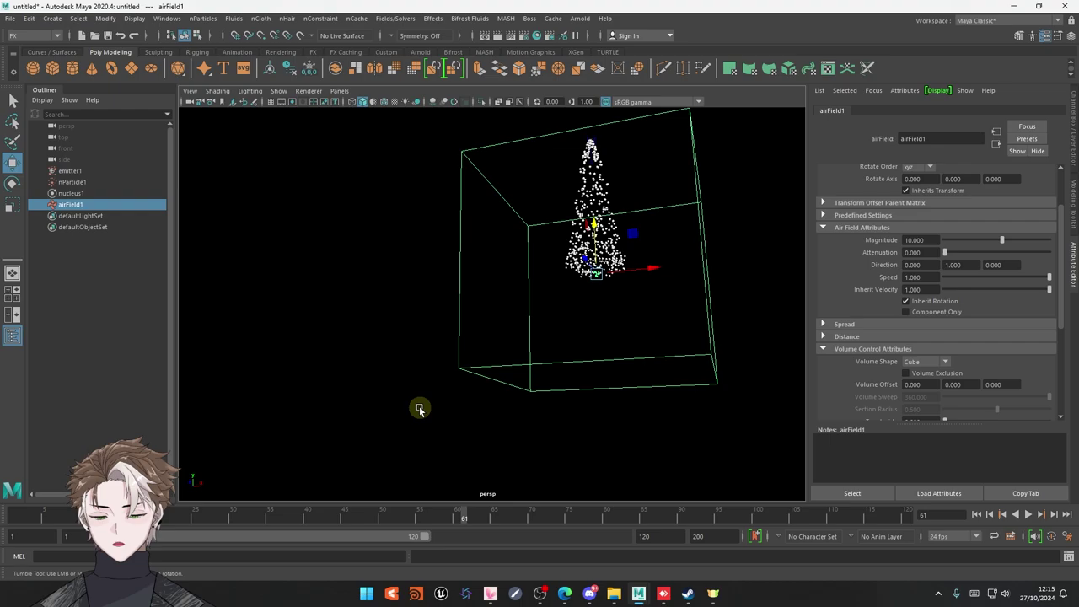
pyautogui.moveTo(419, 409)
pyautogui.keyDown('alt'); pyautogui.mouseDown()
pyautogui.moveTo(410, 436)
pyautogui.moveTo(410, 393)
pyautogui.mouseUp(); pyautogui.keyUp('alt')
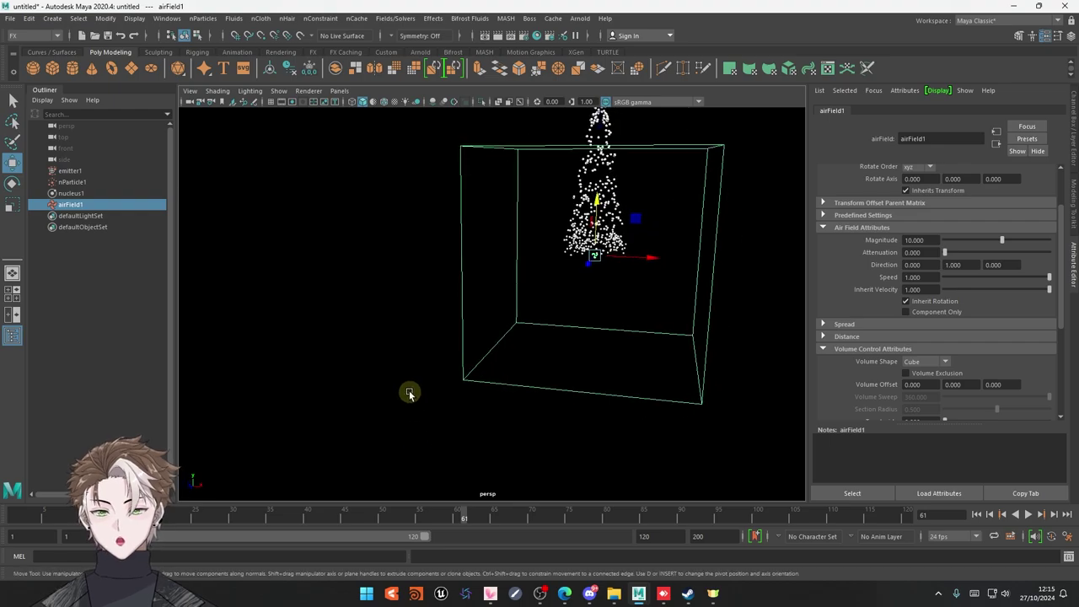
pyautogui.click(136, 19)
pyautogui.moveTo(166, 58)
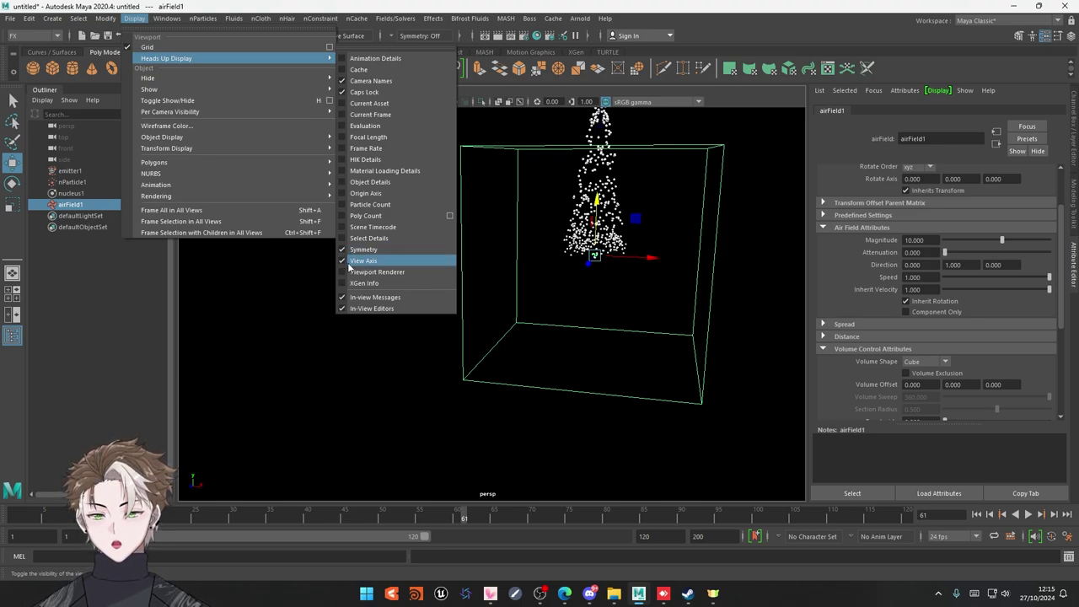
pyautogui.click(755, 297)
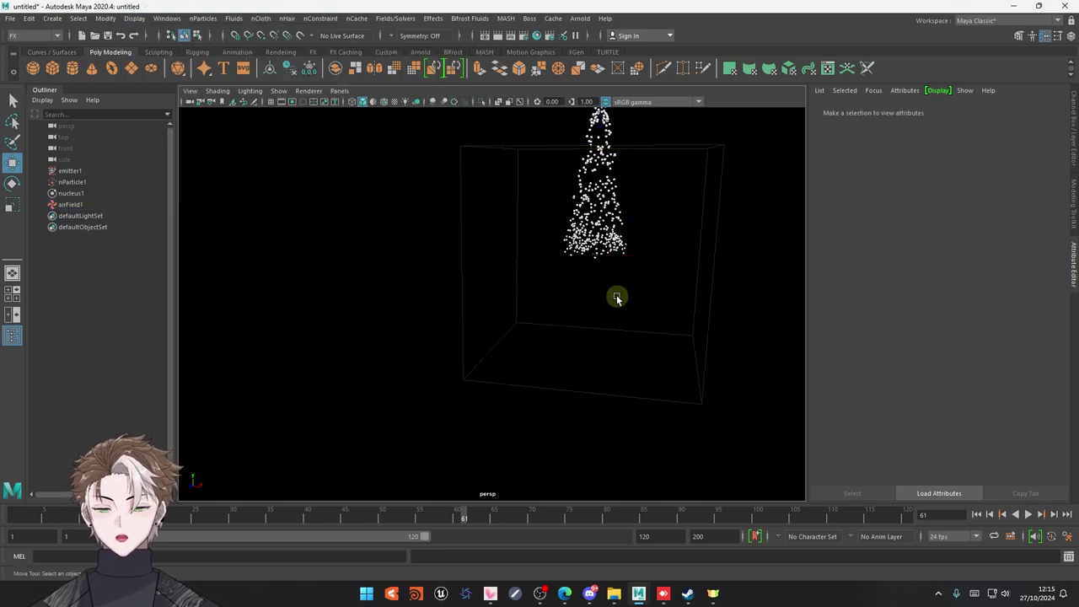
pyautogui.moveTo(616, 294)
pyautogui.keyDown('alt'); pyautogui.mouseDown()
pyautogui.moveTo(562, 368)
pyautogui.moveTo(567, 355)
pyautogui.mouseUp(); pyautogui.keyUp('alt')
pyautogui.click(70, 206)
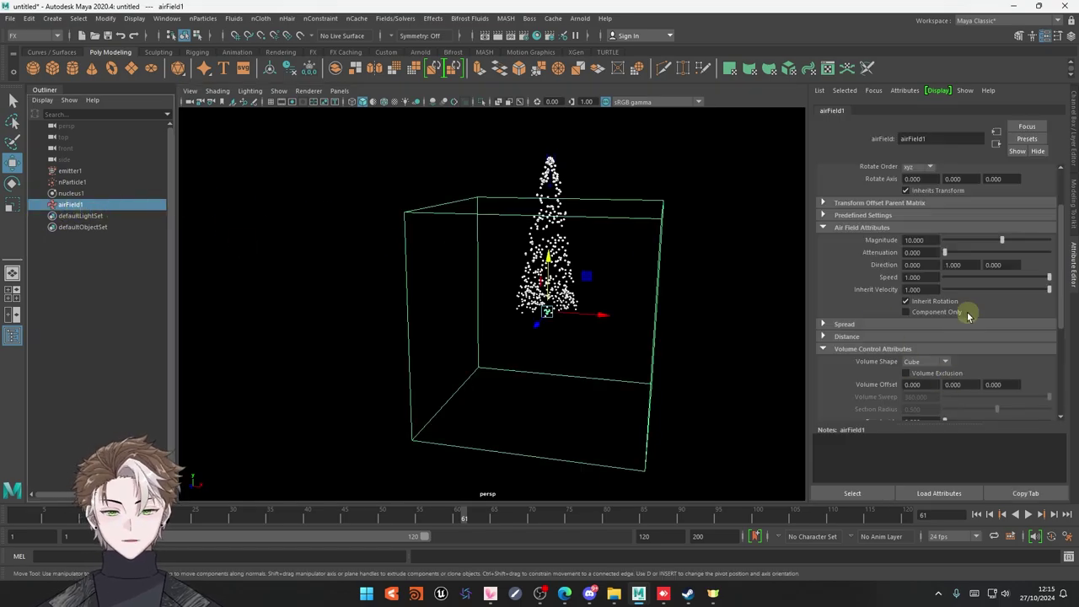
# Change airField1's Direction to 1, 0, 0
pyautogui.scroll(-1, 973, 301)
pyautogui.moveTo(480, 378)
pyautogui.keyDown('alt'); pyautogui.mouseDown()
pyautogui.moveTo(489, 360)
pyautogui.moveTo(282, 494)
pyautogui.mouseUp(); pyautogui.keyUp('alt')
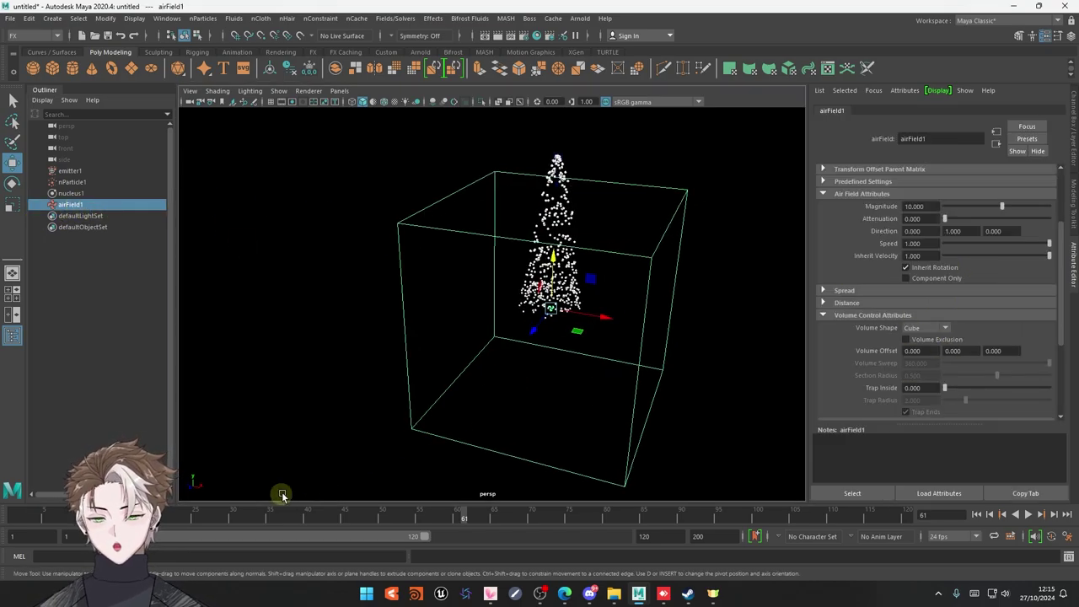
pyautogui.moveTo(453, 402)
pyautogui.keyDown('alt'); pyautogui.mouseDown()
pyautogui.moveTo(482, 397)
pyautogui.moveTo(573, 284)
pyautogui.mouseUp(); pyautogui.keyUp('alt')
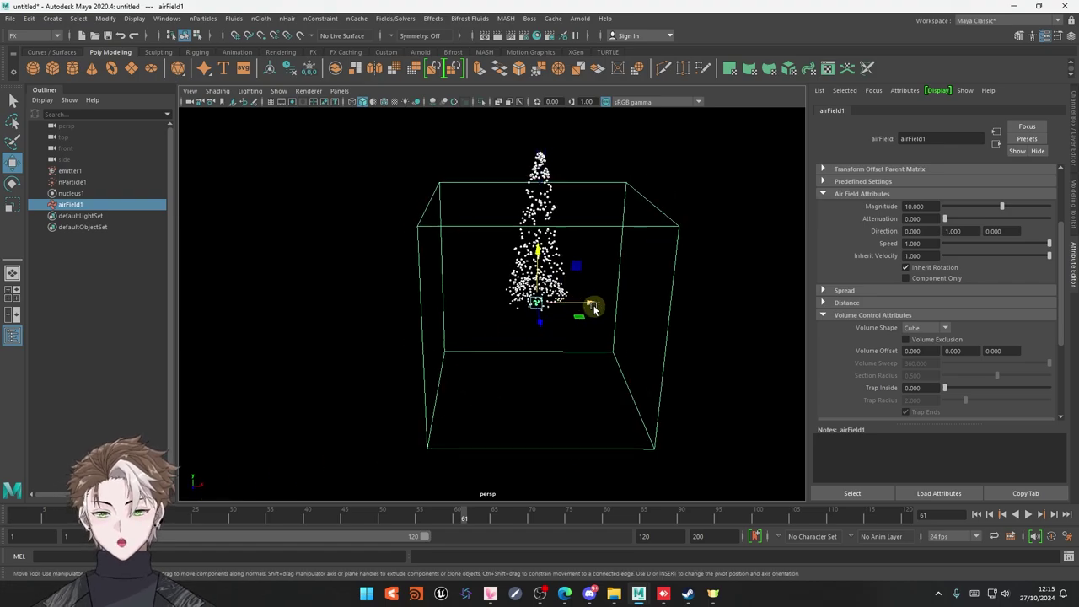
pyautogui.click(928, 232)
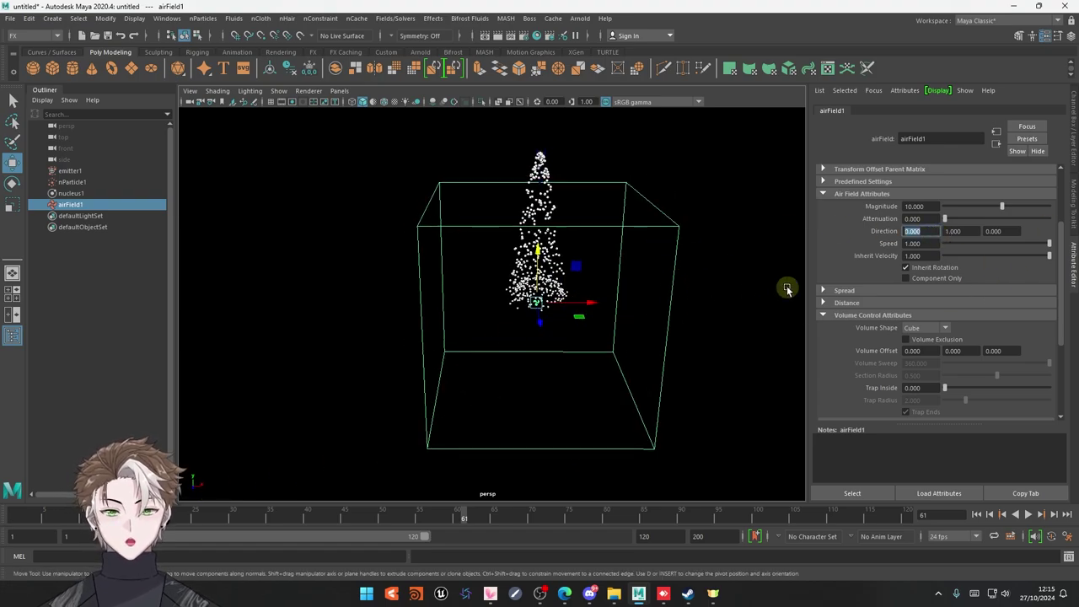
pyautogui.write('1')
pyautogui.click(965, 231)
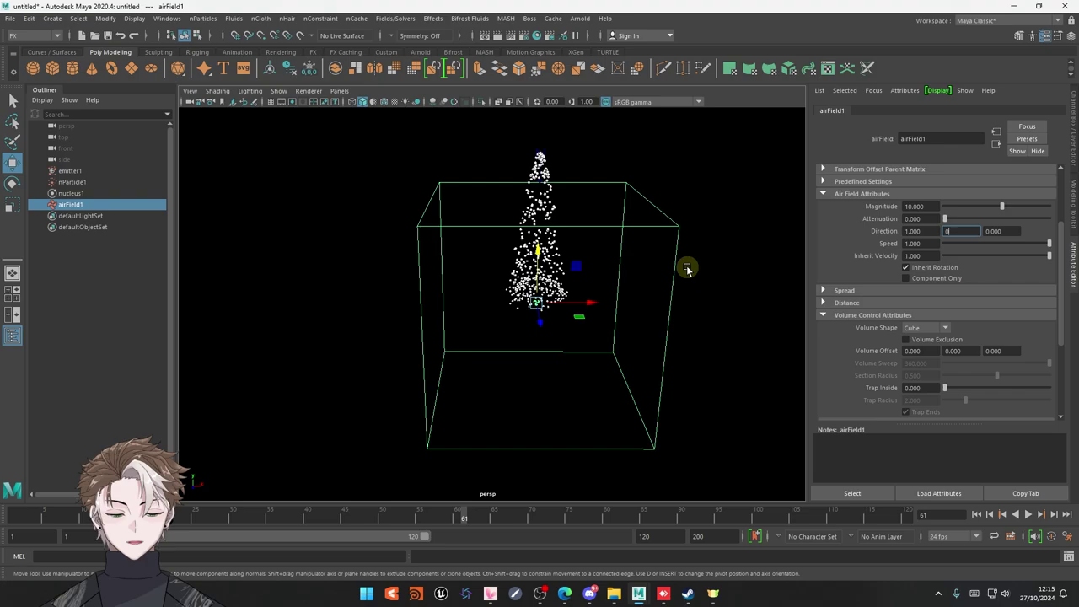
pyautogui.press('Return')
# Replay the simulation from frame 1, orbiting to view the box front-on
pyautogui.keyDown('alt'); pyautogui.moveTo(590, 325); pyautogui.dragTo(574, 317); pyautogui.keyUp('alt')
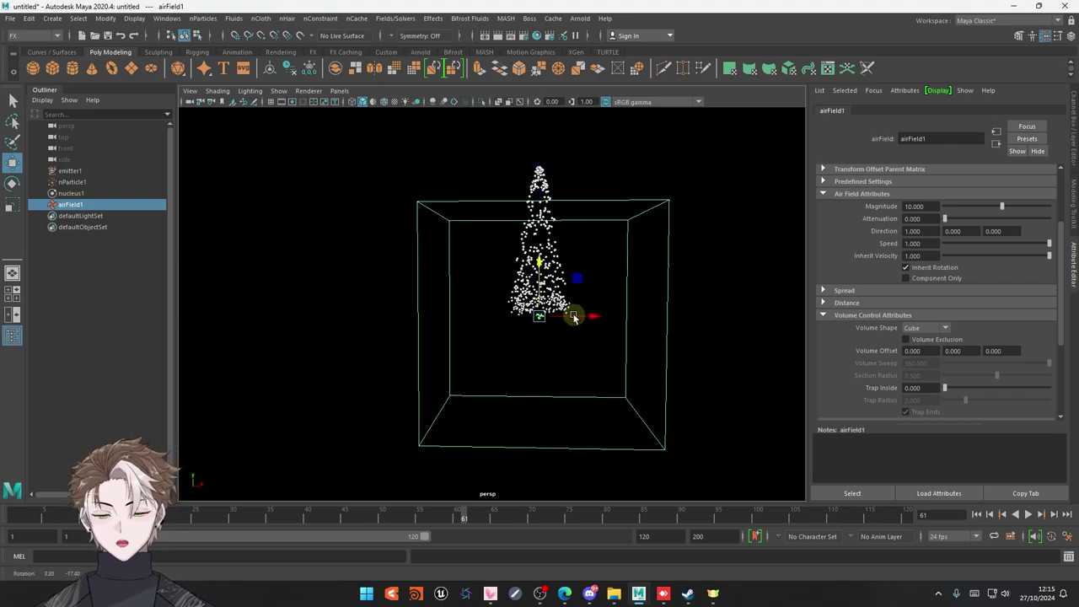
pyautogui.click(977, 514)
pyautogui.click(1027, 514)
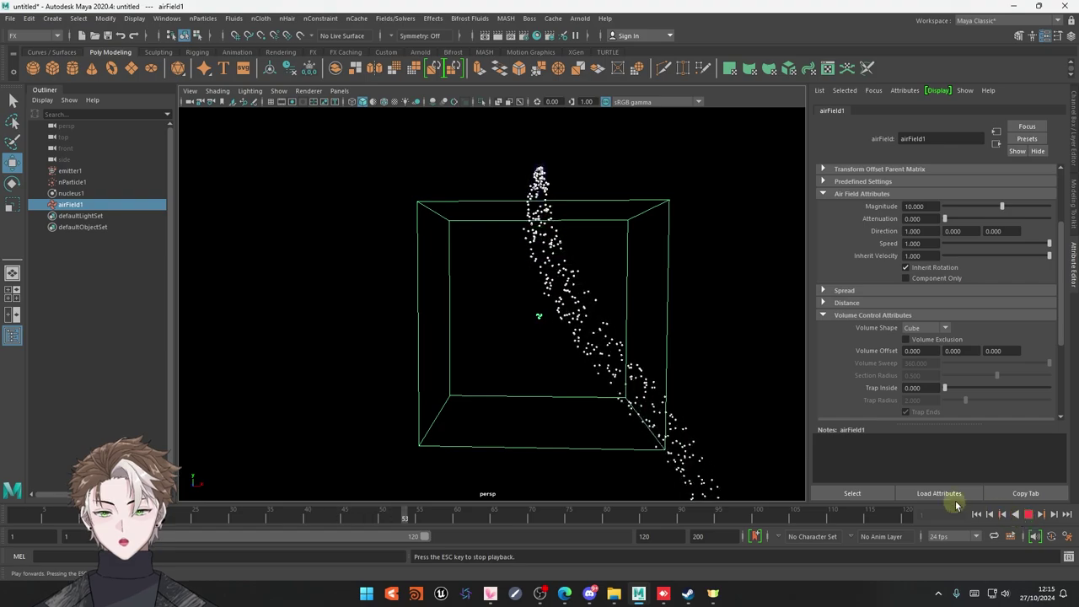
pyautogui.moveTo(663, 398)
pyautogui.keyDown('alt'); pyautogui.mouseDown()
pyautogui.moveTo(552, 385)
pyautogui.moveTo(588, 400)
pyautogui.moveTo(680, 392)
pyautogui.moveTo(655, 398)
pyautogui.mouseUp(); pyautogui.keyUp('alt')
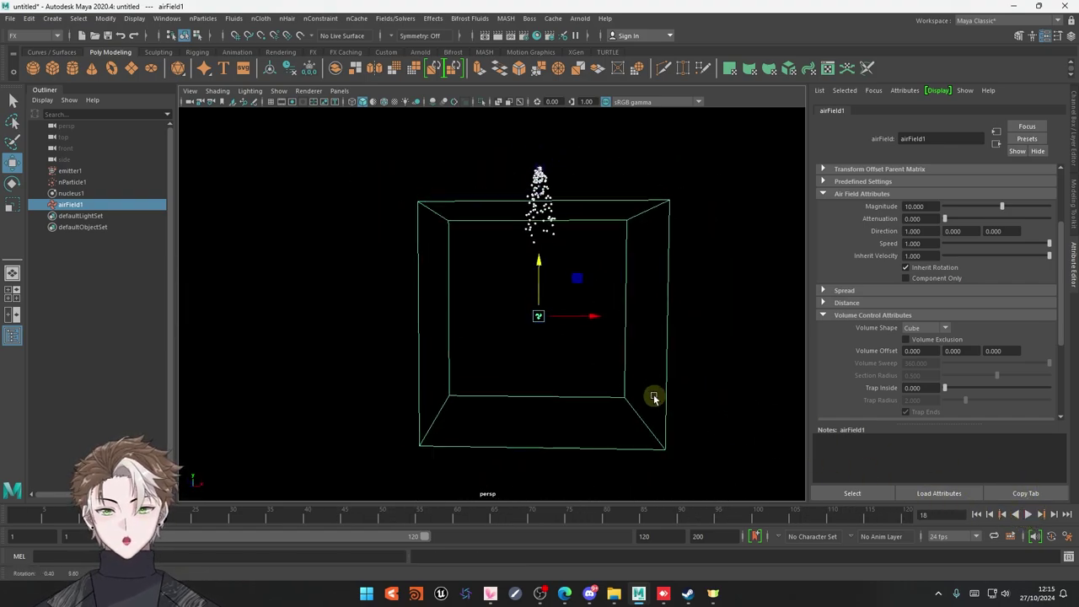
pyautogui.keyDown('alt'); pyautogui.moveTo(506, 349); pyautogui.dragTo(511, 342); pyautogui.keyUp('alt')
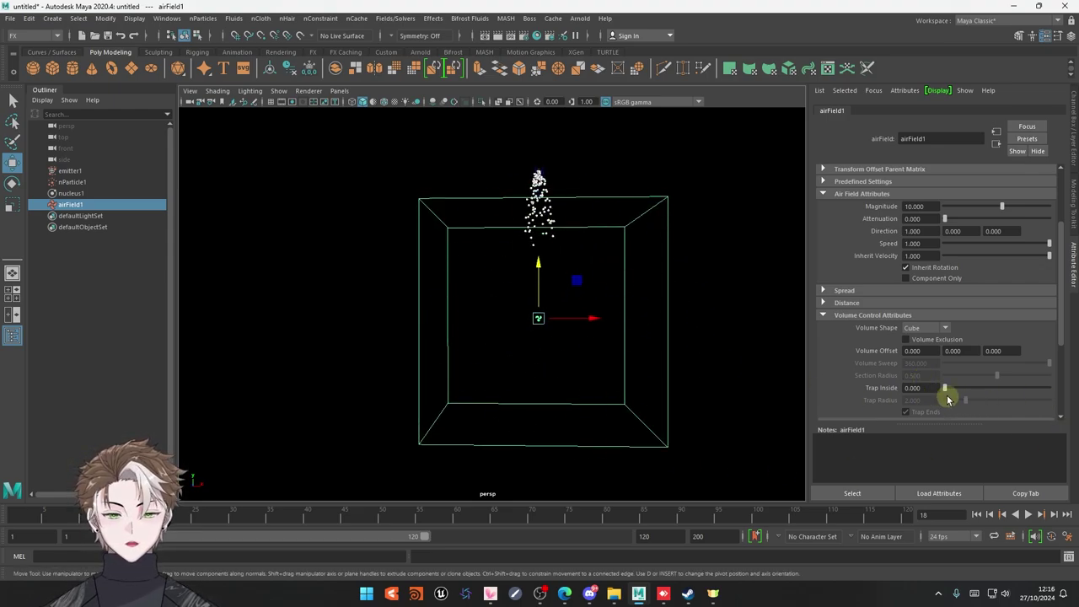
# Set Trap Inside to 1.0, then replay and stop to inspect the stream
pyautogui.moveTo(946, 393); pyautogui.dragTo(1054, 388)
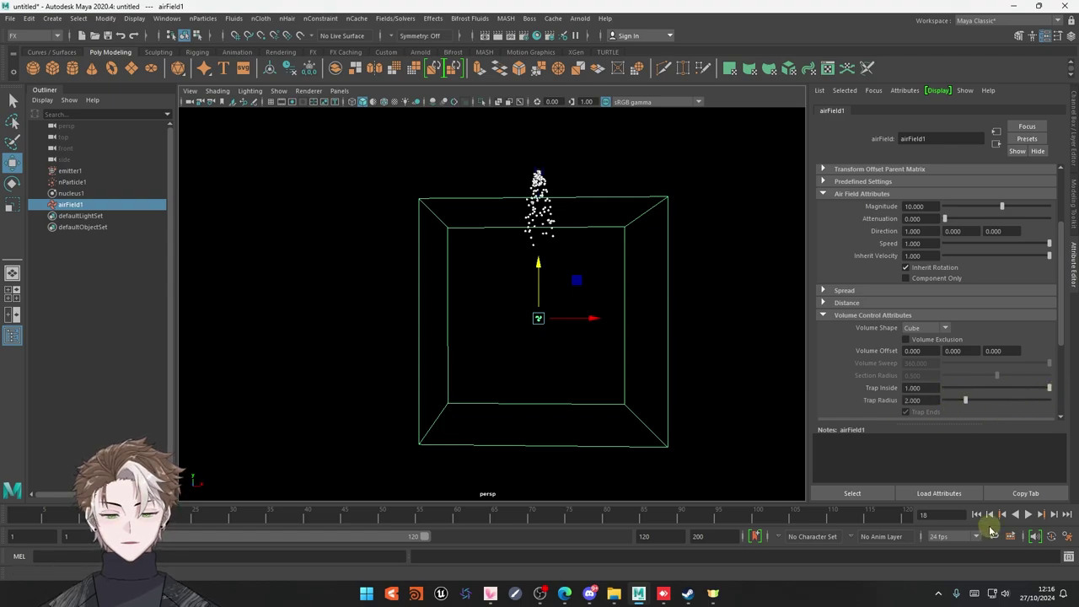
pyautogui.click(976, 515)
pyautogui.click(1028, 515)
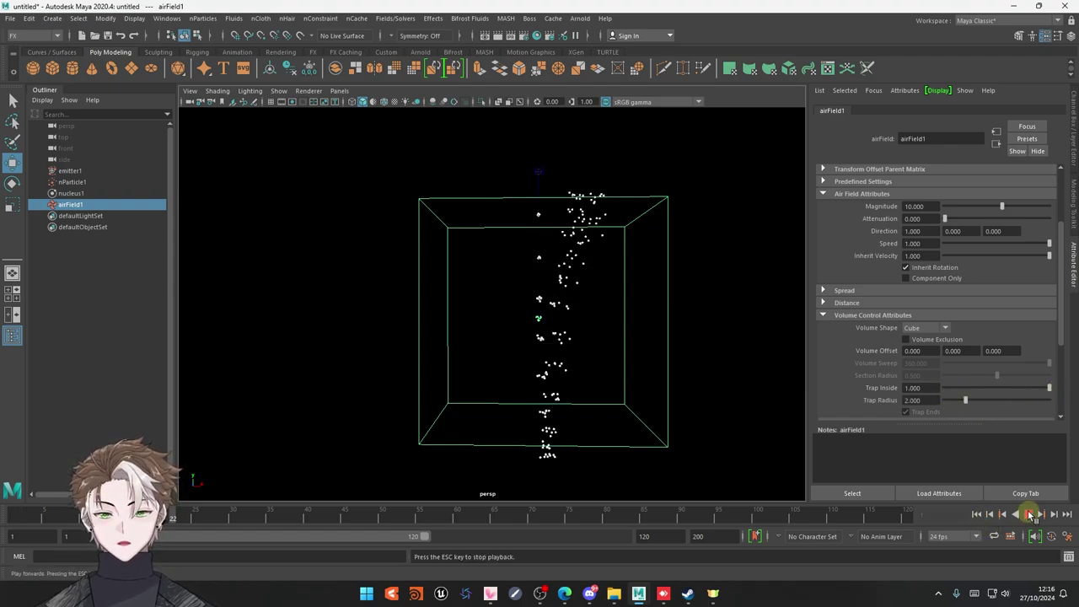
pyautogui.click(1030, 516)
# Lower airField1's Magnitude to 3.261 and replay the stream from frame 1
pyautogui.scroll(2, 1048, 345)
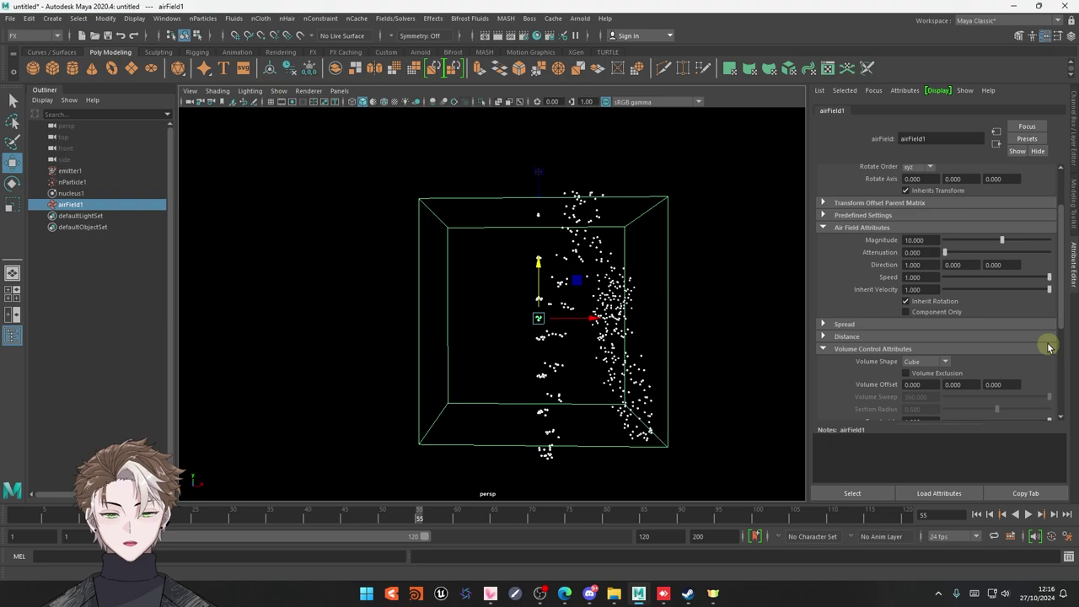
pyautogui.moveTo(1004, 251); pyautogui.dragTo(991, 247)
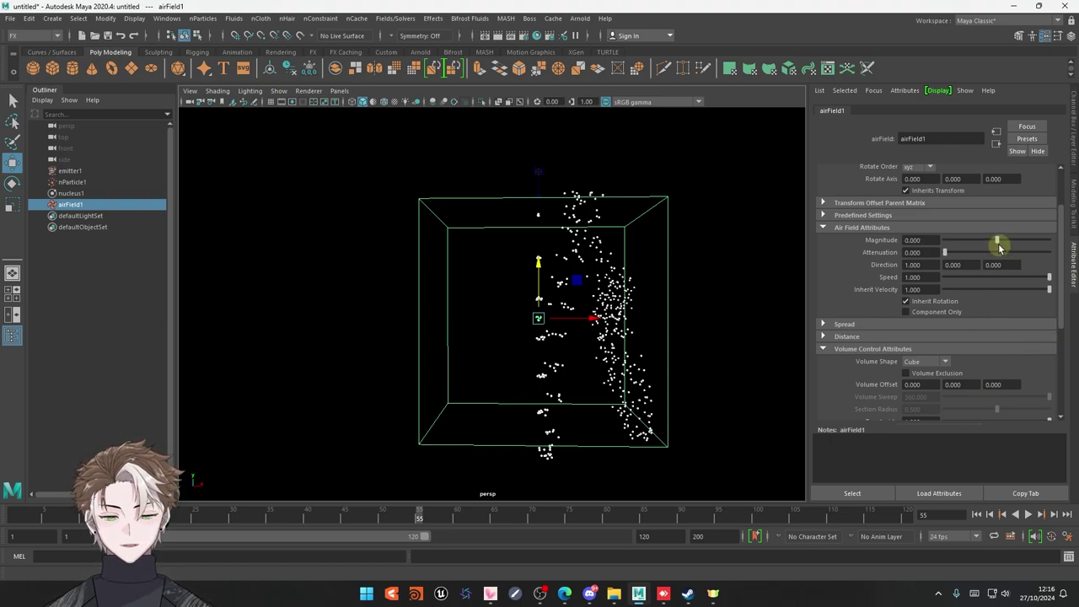
pyautogui.click(977, 515)
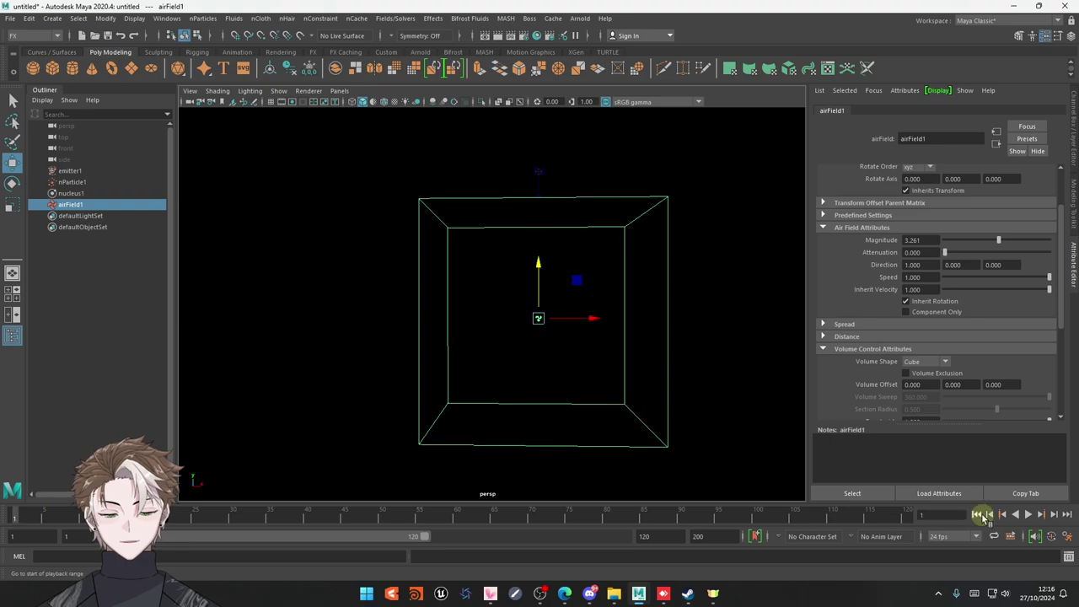
pyautogui.click(1027, 516)
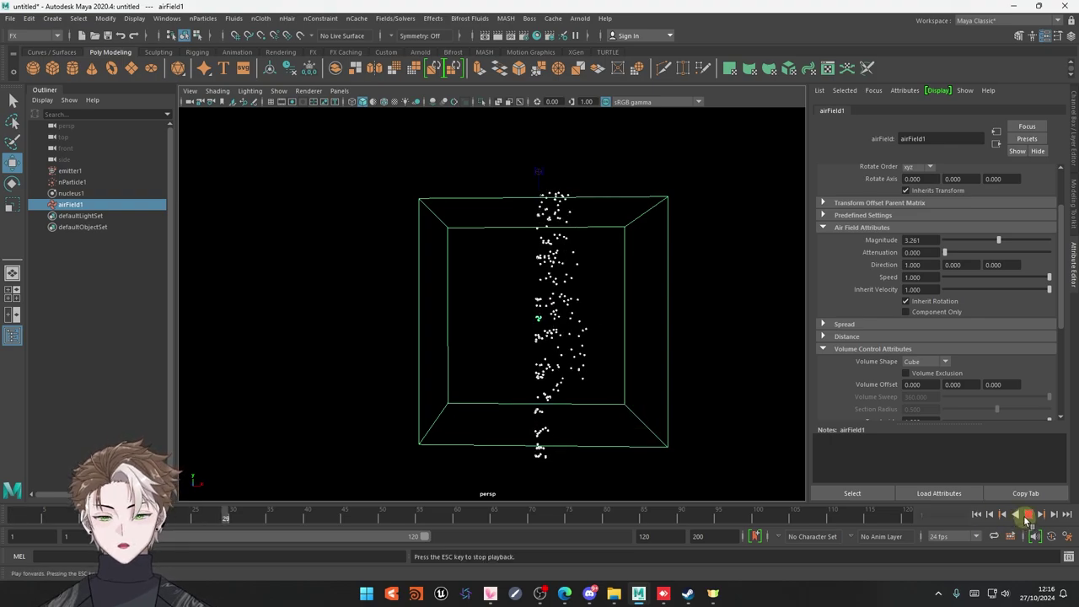
pyautogui.press('Escape')
# Scale the air field box up about 4.4 times and replay from the start
pyautogui.scroll(-3, 880, 402)
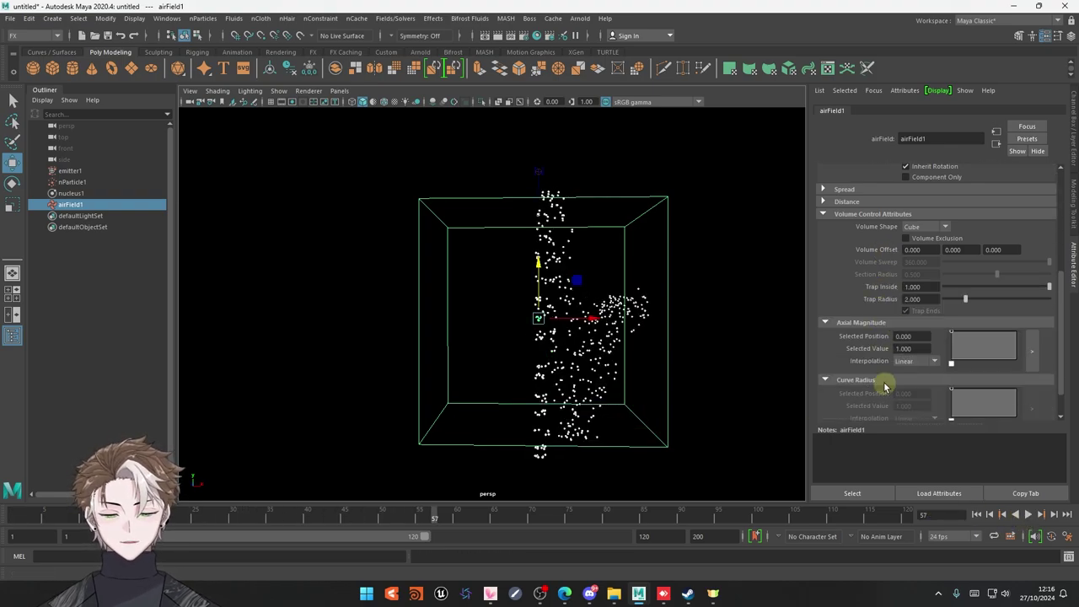
pyautogui.scroll(-1, 674, 332)
pyautogui.scroll(-3, 650, 328)
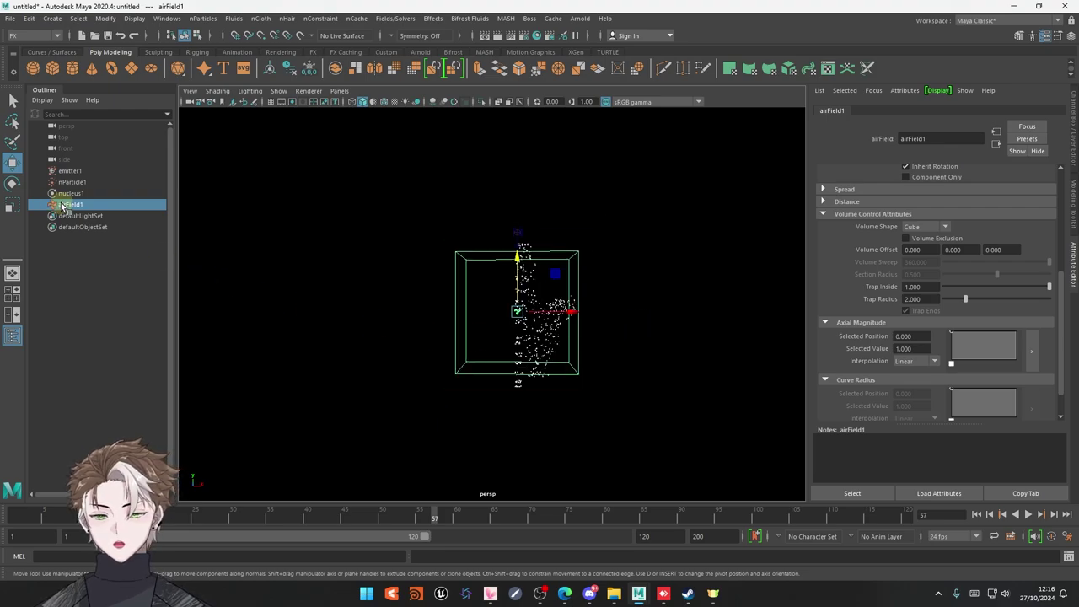
pyautogui.press('r')
pyautogui.moveTo(518, 313); pyautogui.dragTo(733, 358)
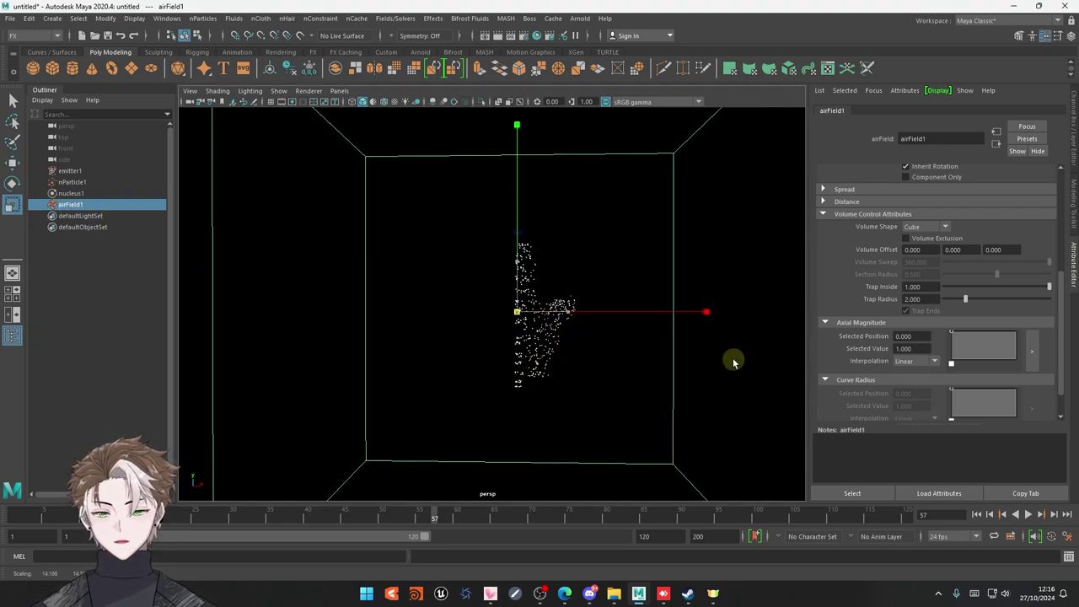
pyautogui.click(977, 514)
pyautogui.click(1029, 515)
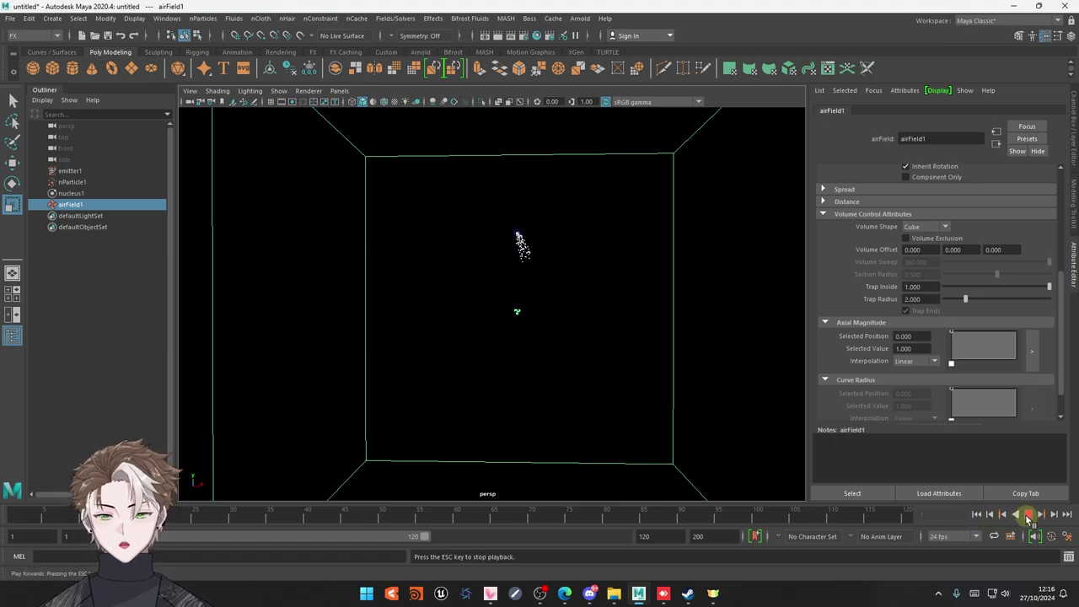
# Orbit and zoom to inspect the slanted particle streak across the cube
pyautogui.scroll(-3, 641, 382)
pyautogui.moveTo(578, 386)
pyautogui.keyDown('alt'); pyautogui.mouseDown()
pyautogui.moveTo(554, 393)
pyautogui.moveTo(489, 379)
pyautogui.moveTo(529, 387)
pyautogui.moveTo(552, 335)
pyautogui.moveTo(601, 346)
pyautogui.mouseUp(); pyautogui.keyUp('alt')
pyautogui.scroll(2, 552, 400)
pyautogui.scroll(2, 557, 402)
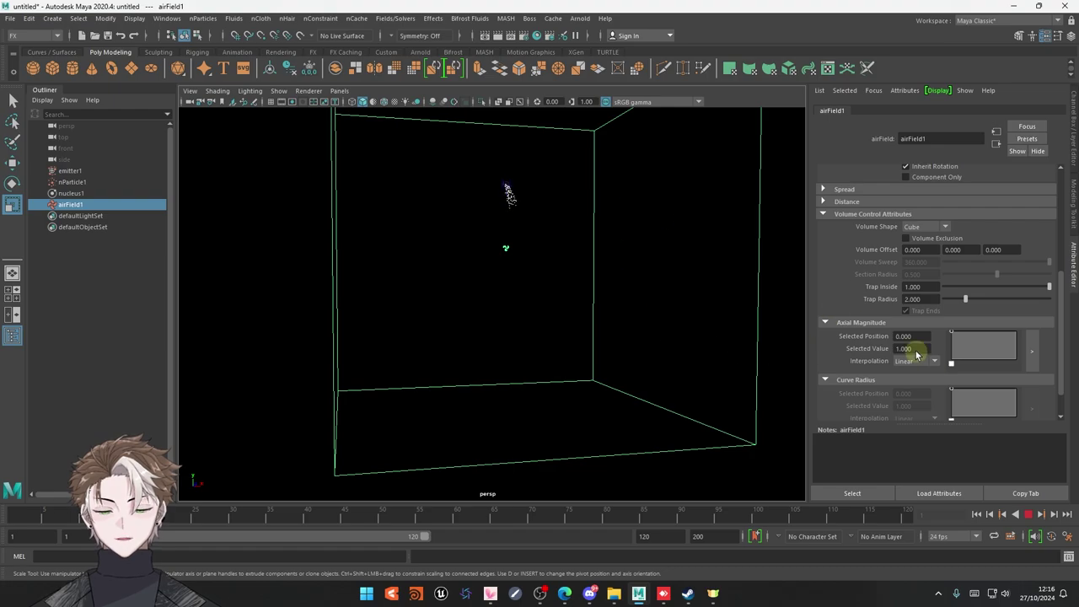
pyautogui.scroll(-1, 880, 358)
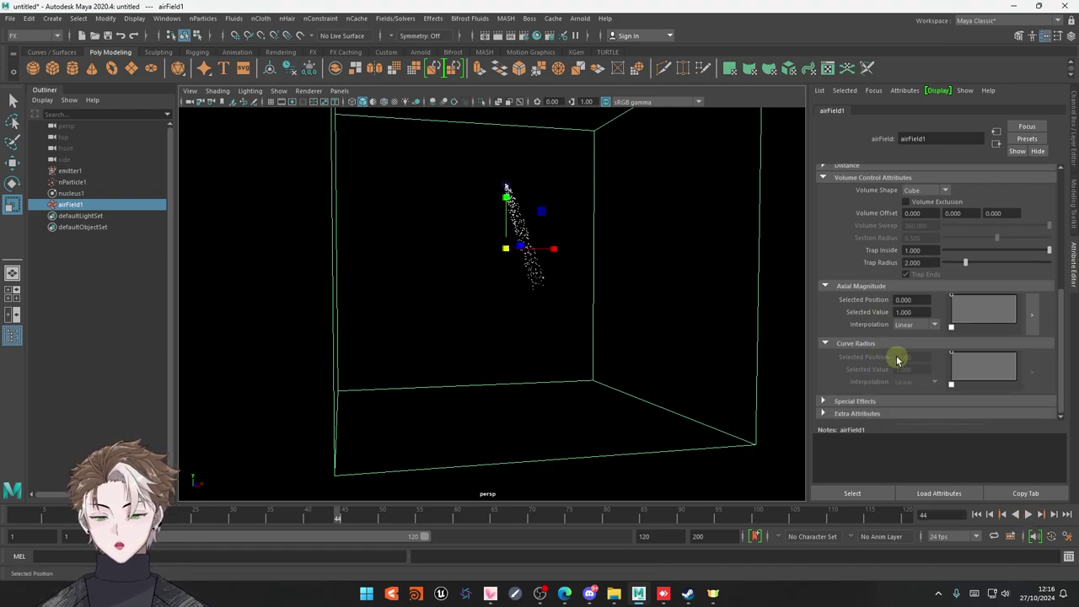
pyautogui.scroll(5, 891, 346)
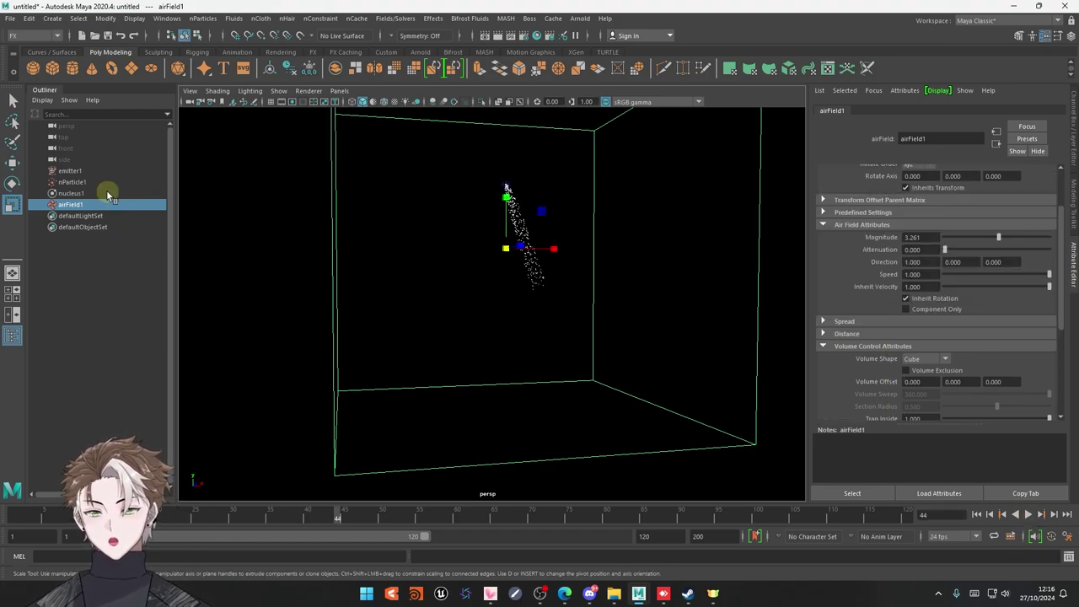
# Delete airField1, add a drag field to nParticle1, and rewind to frame 1
pyautogui.press('Delete')
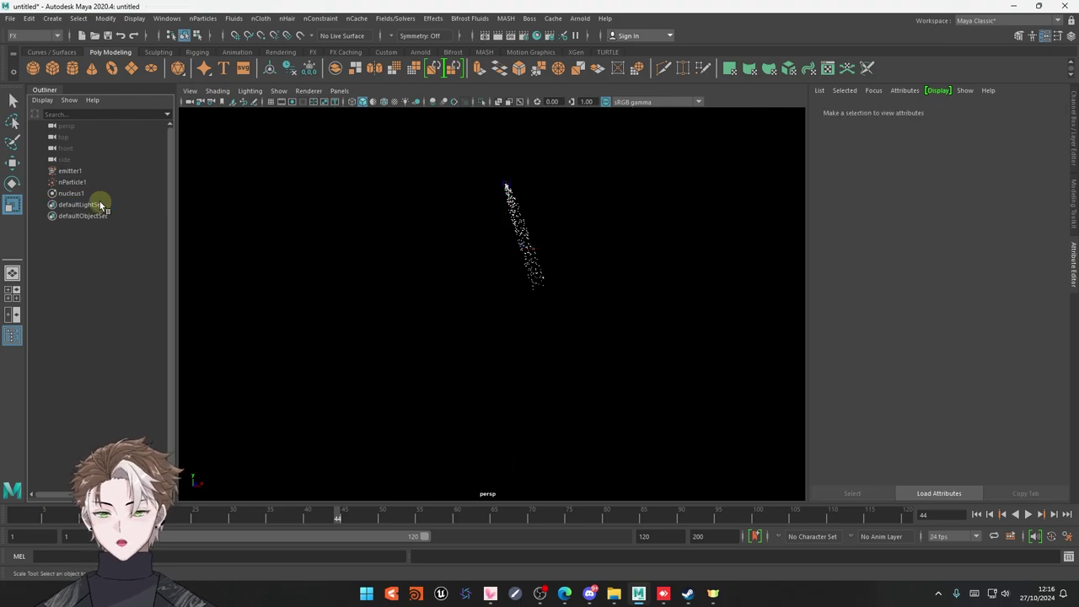
pyautogui.click(74, 182)
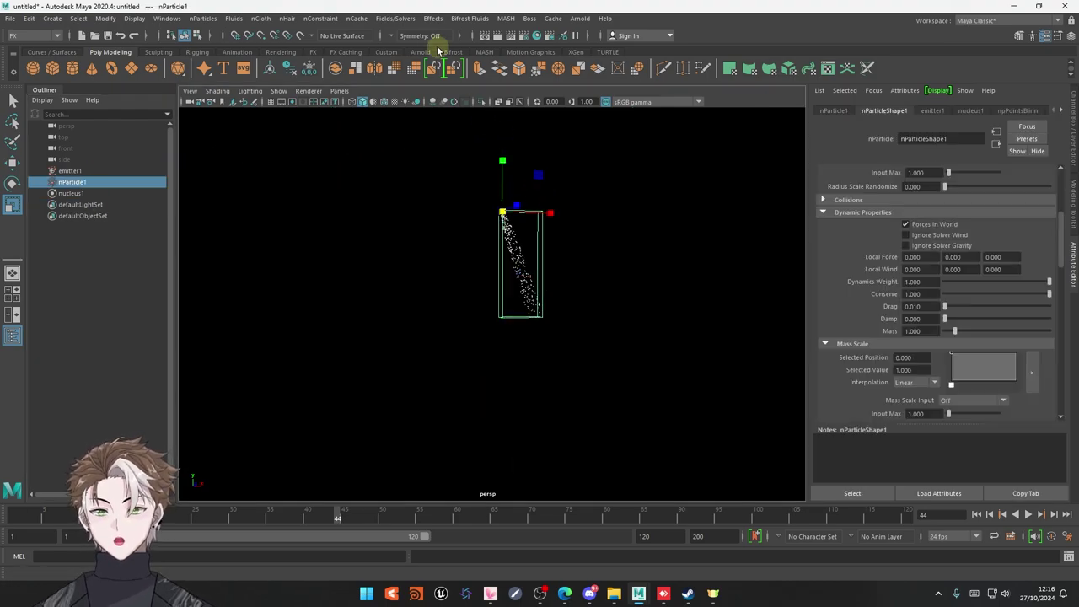
pyautogui.click(412, 19)
pyautogui.click(422, 57)
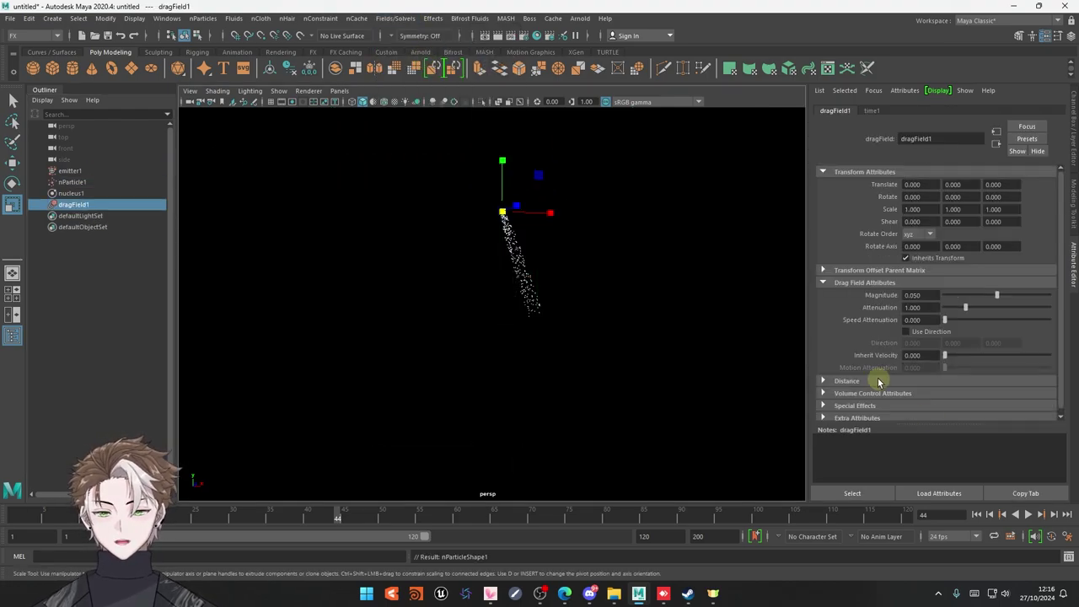
pyautogui.click(981, 516)
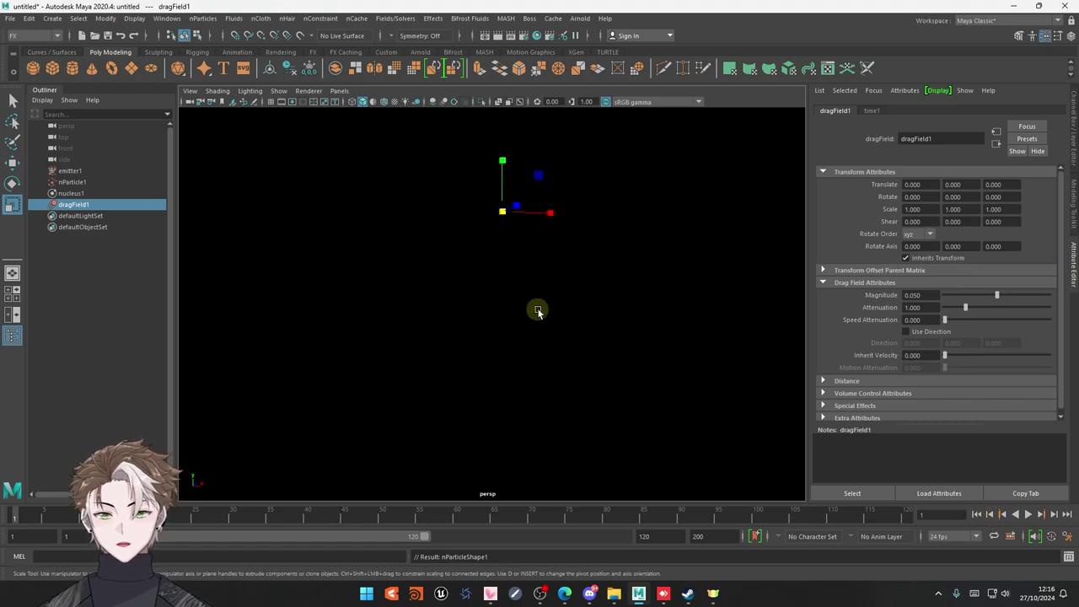
pyautogui.press('r')
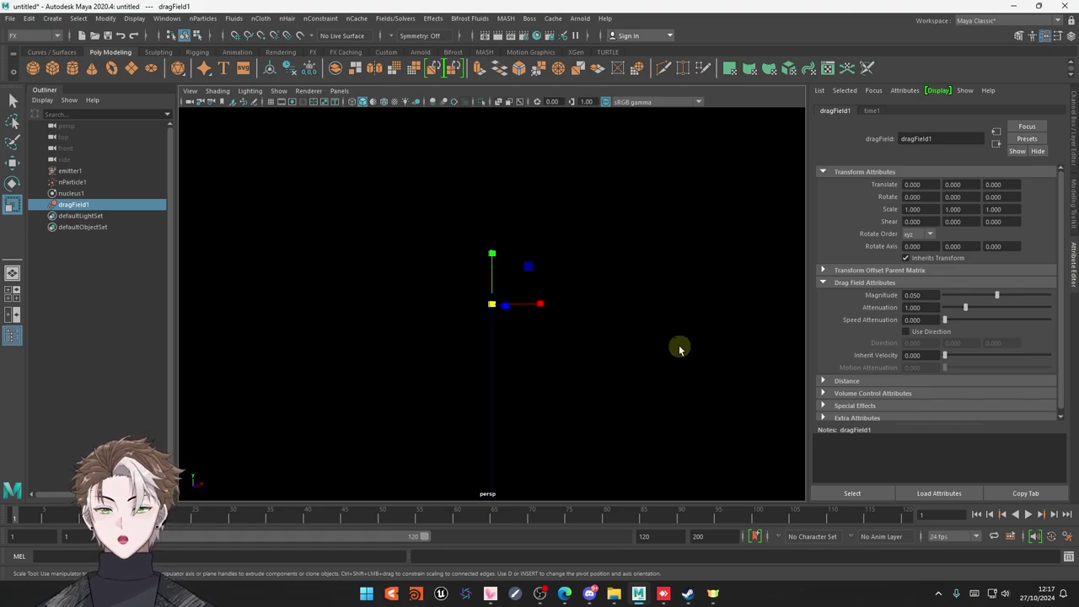
# Set dragField1's Volume Shape to Cube and pull the view back to see it
pyautogui.click(891, 393)
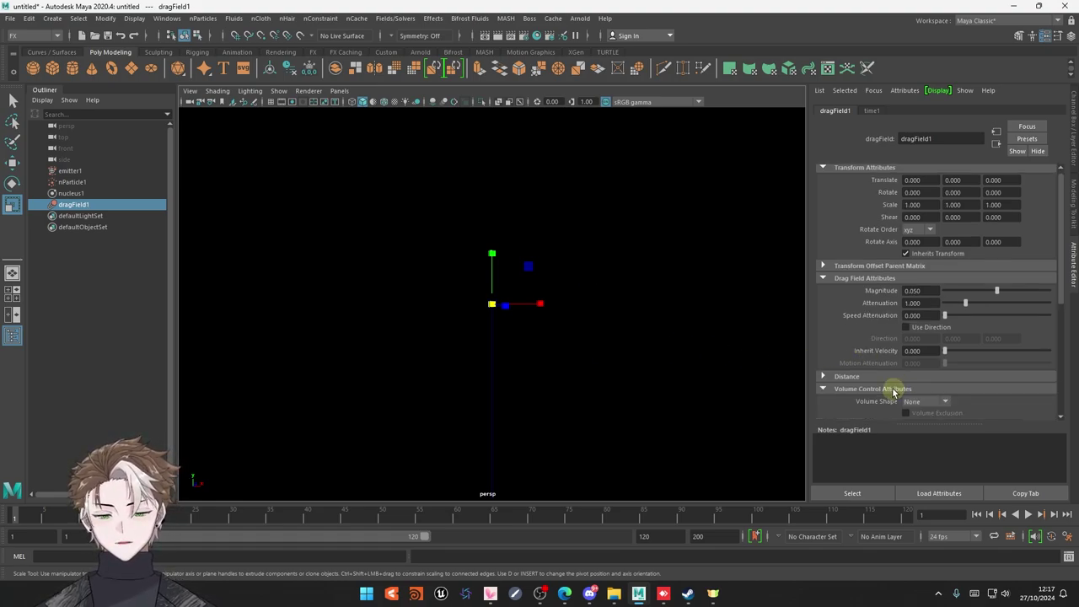
pyautogui.scroll(-2, 898, 354)
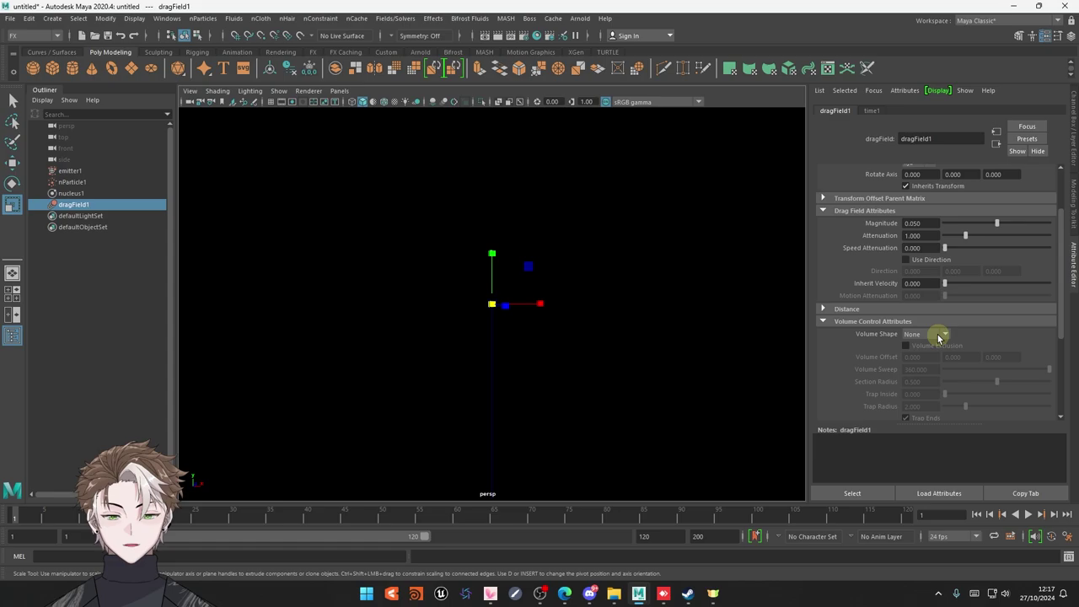
pyautogui.click(940, 336)
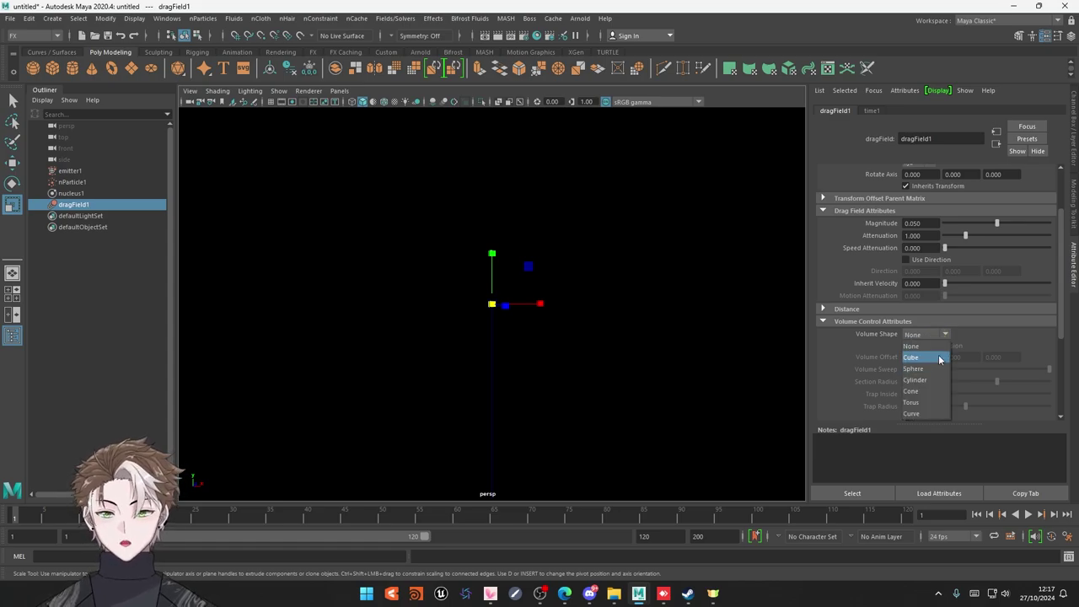
pyautogui.click(939, 358)
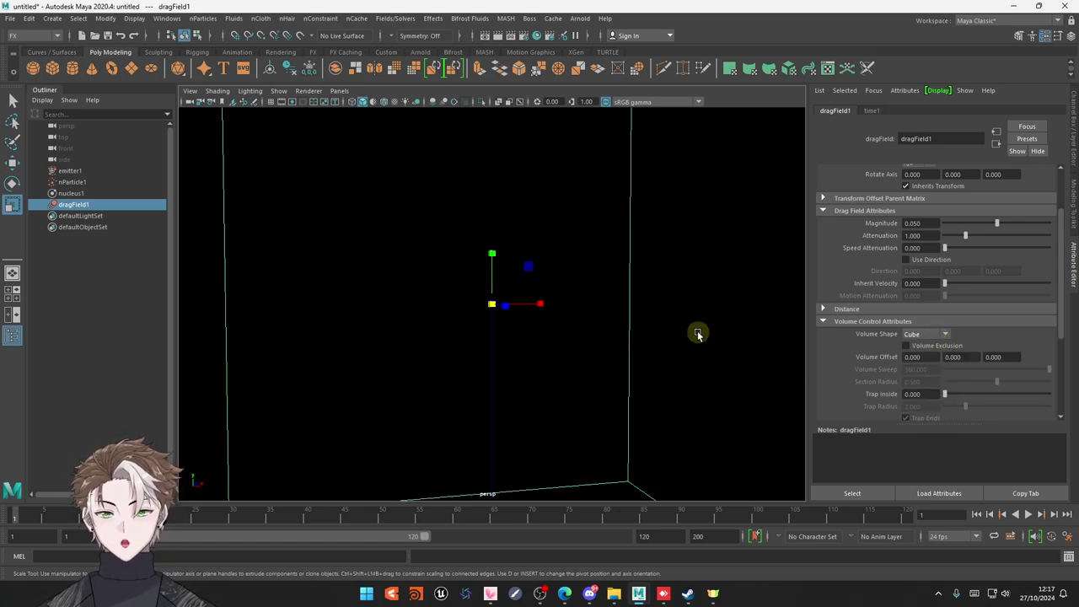
pyautogui.keyDown('alt'); pyautogui.moveTo(698, 331); pyautogui.dragTo(495, 324, button='right'); pyautogui.keyUp('alt')
# Scale dragField1's cube up slightly and move it into the particle stream
pyautogui.scroll(-3, 516, 314)
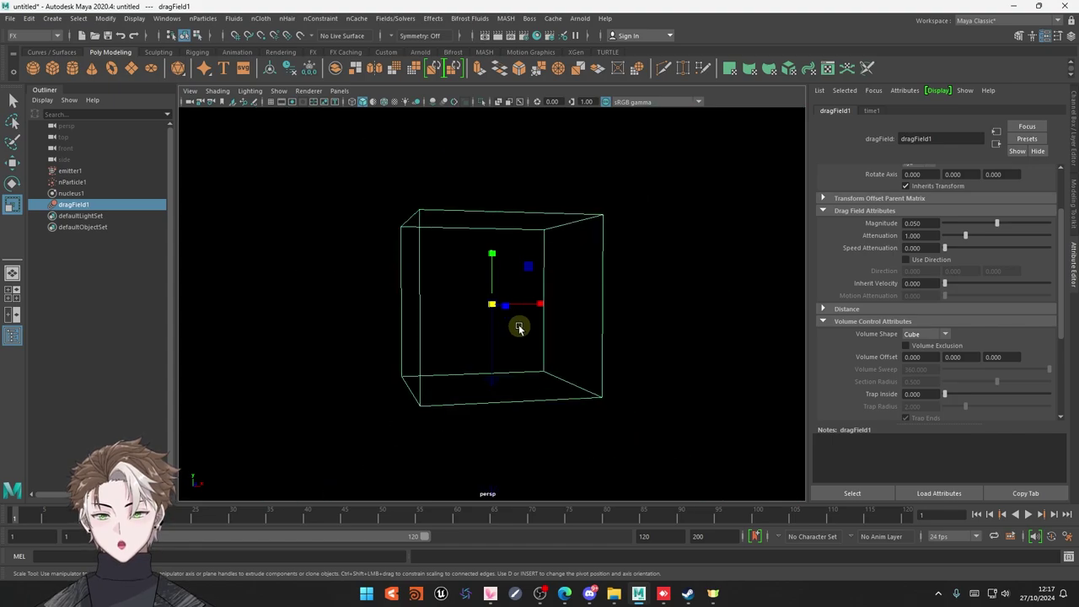
pyautogui.moveTo(518, 313)
pyautogui.keyDown('alt'); pyautogui.mouseDown()
pyautogui.moveTo(477, 379)
pyautogui.moveTo(518, 362)
pyautogui.moveTo(484, 355)
pyautogui.mouseUp(); pyautogui.keyUp('alt')
pyautogui.press('w')
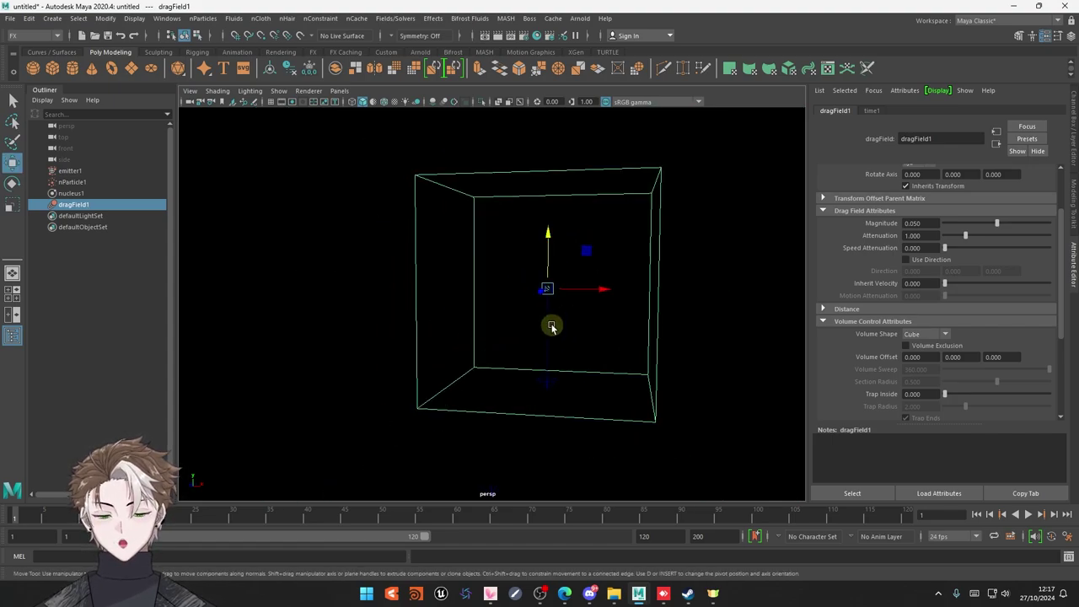
pyautogui.moveTo(550, 241)
pyautogui.keyDown('alt'); pyautogui.mouseDown(button='middle')
pyautogui.moveTo(550, 386)
pyautogui.moveTo(566, 400)
pyautogui.moveTo(571, 358)
pyautogui.mouseUp(button='middle'); pyautogui.keyUp('alt')
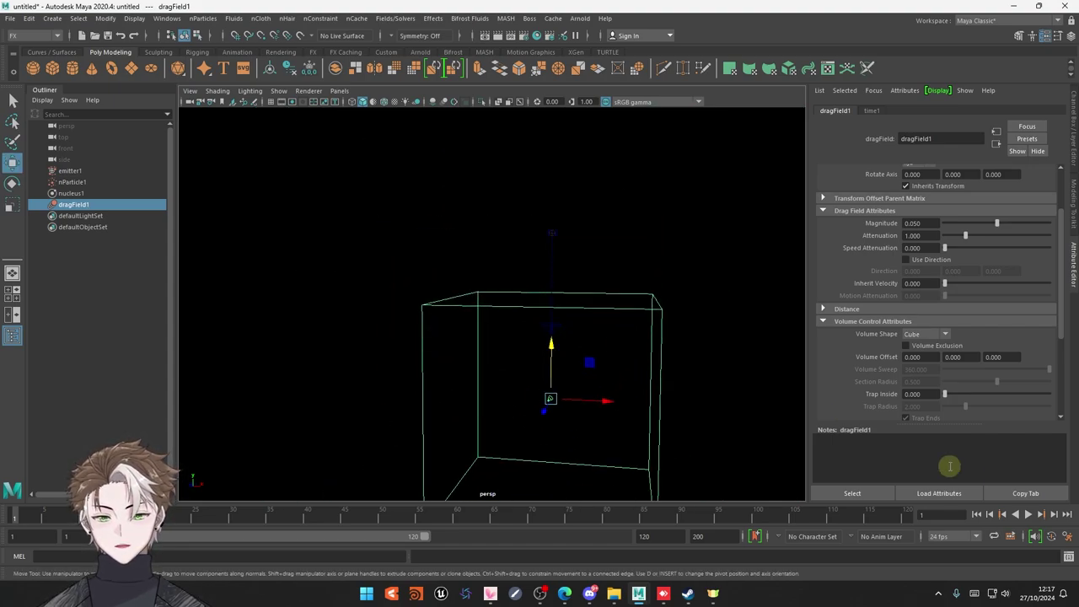
pyautogui.click(1028, 514)
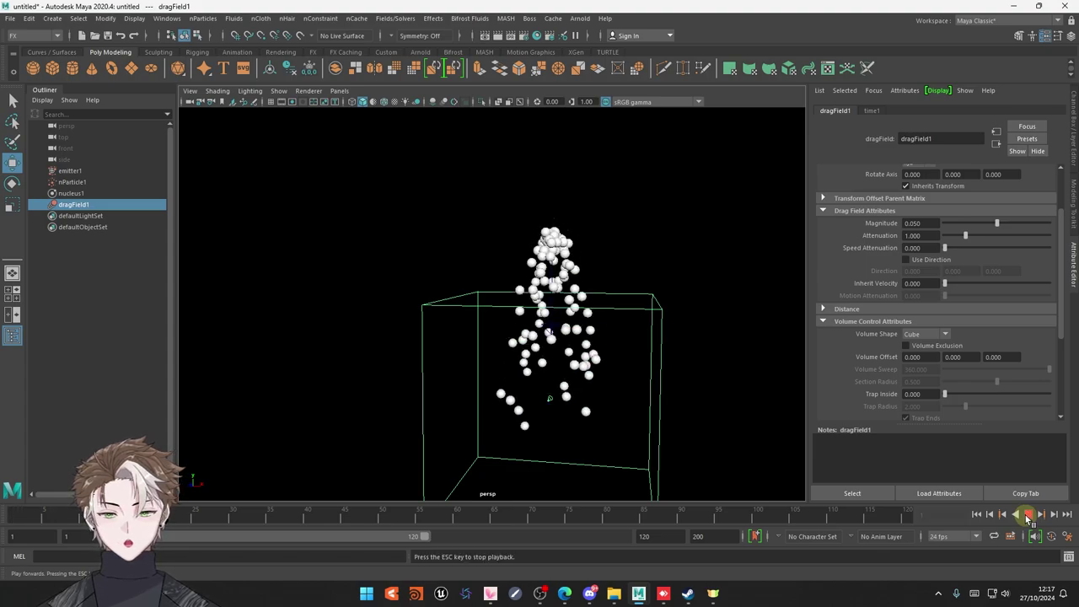
pyautogui.scroll(-3, 598, 434)
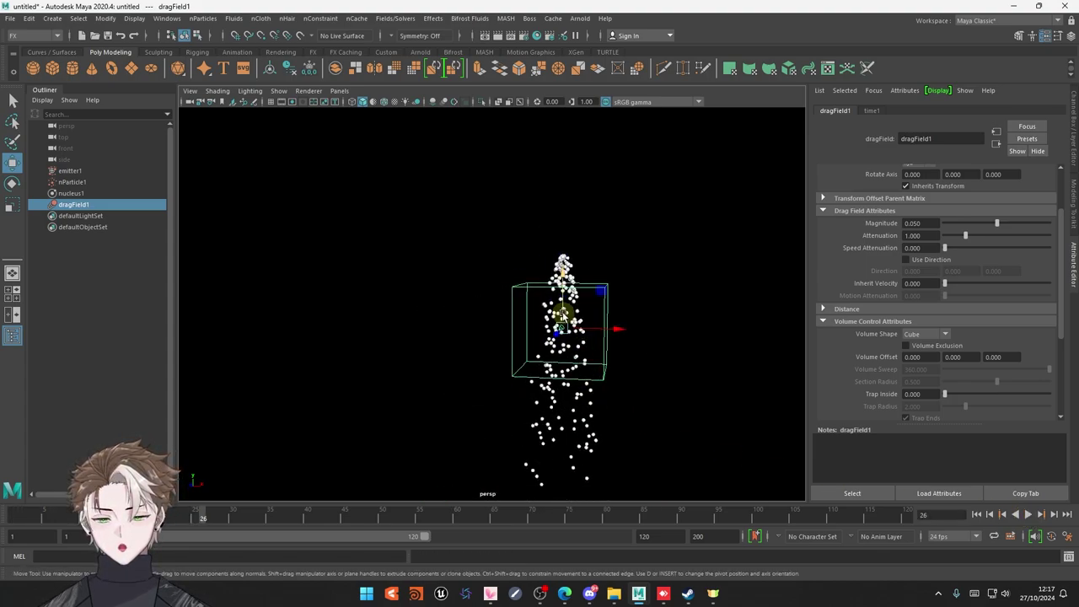
pyautogui.moveTo(559, 293); pyautogui.dragTo(560, 298)
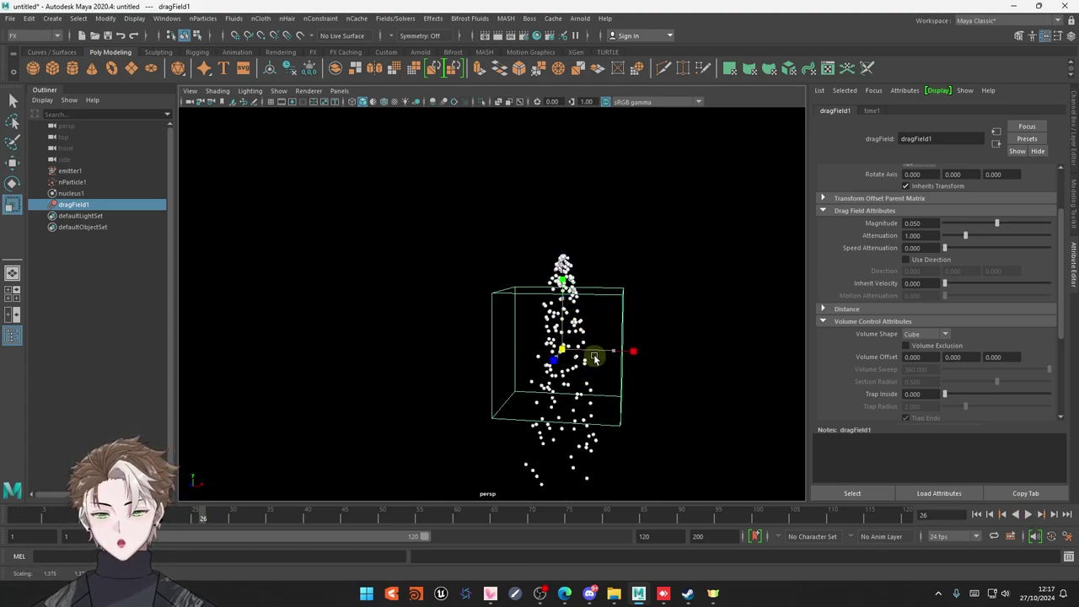
pyautogui.moveTo(559, 296); pyautogui.dragTo(552, 312)
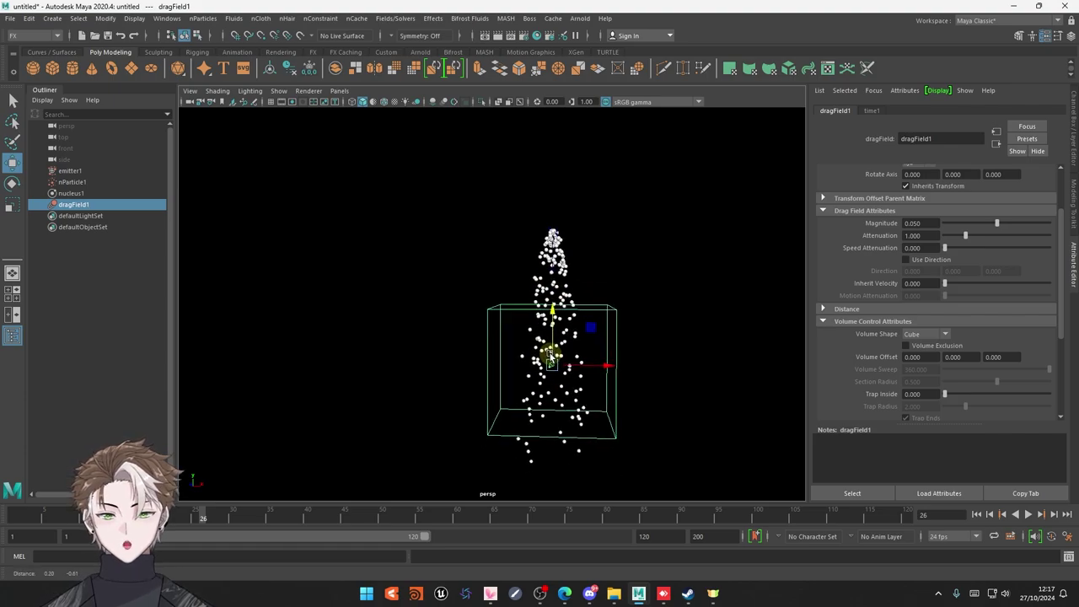
# Set Attenuation to 0 with magnitude 18.478, reframe the box, and rewind to frame 1
pyautogui.moveTo(961, 241); pyautogui.dragTo(656, 267)
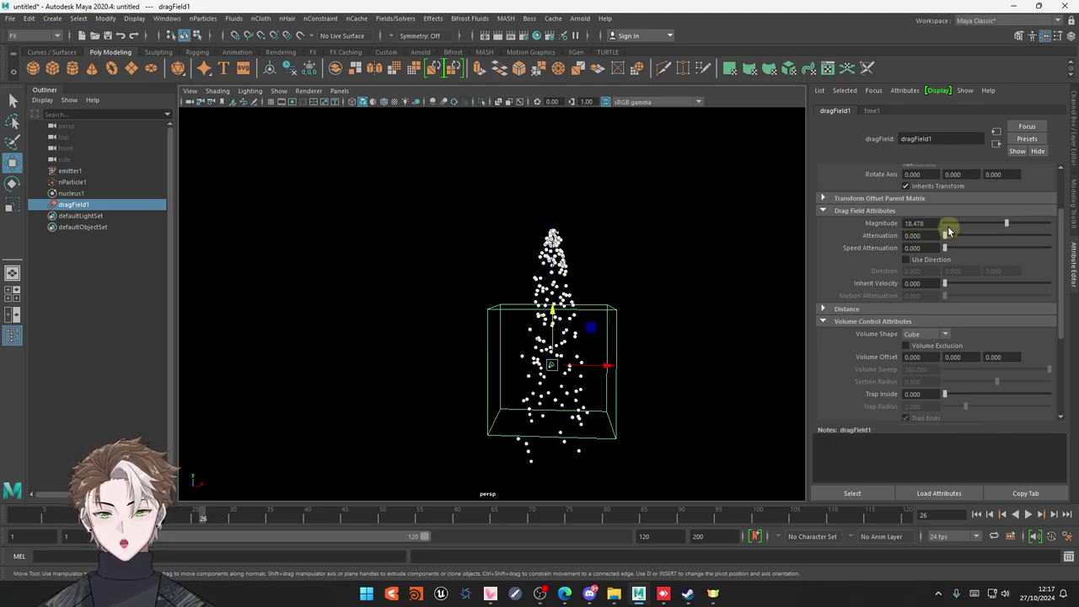
pyautogui.keyDown('alt'); pyautogui.moveTo(630, 376); pyautogui.dragTo(591, 309, button='right'); pyautogui.keyUp('alt')
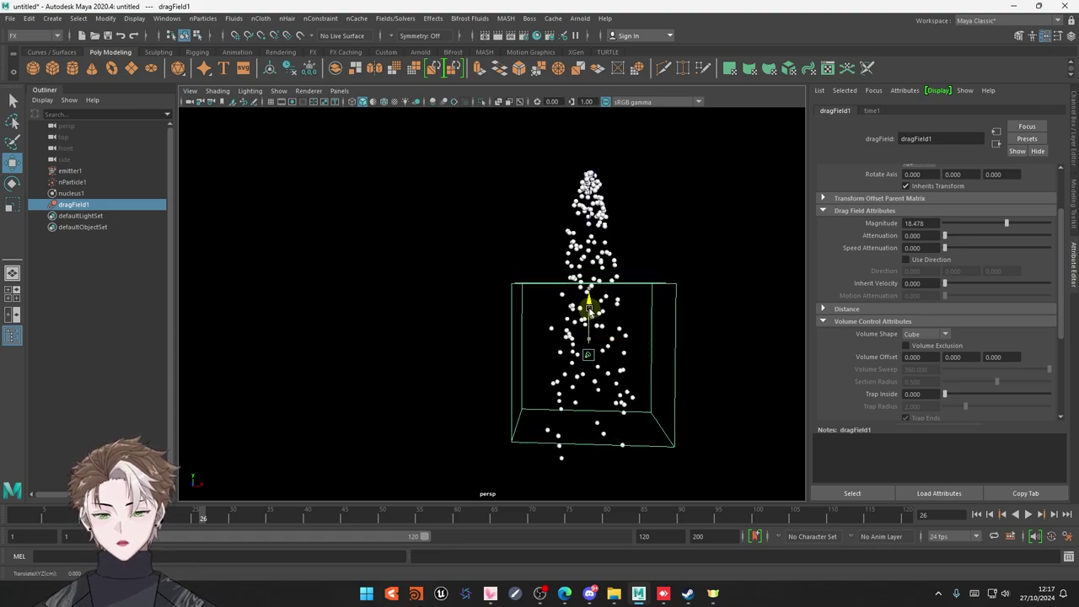
pyautogui.keyDown('alt'); pyautogui.moveTo(700, 344); pyautogui.dragTo(675, 341, button='middle'); pyautogui.keyUp('alt')
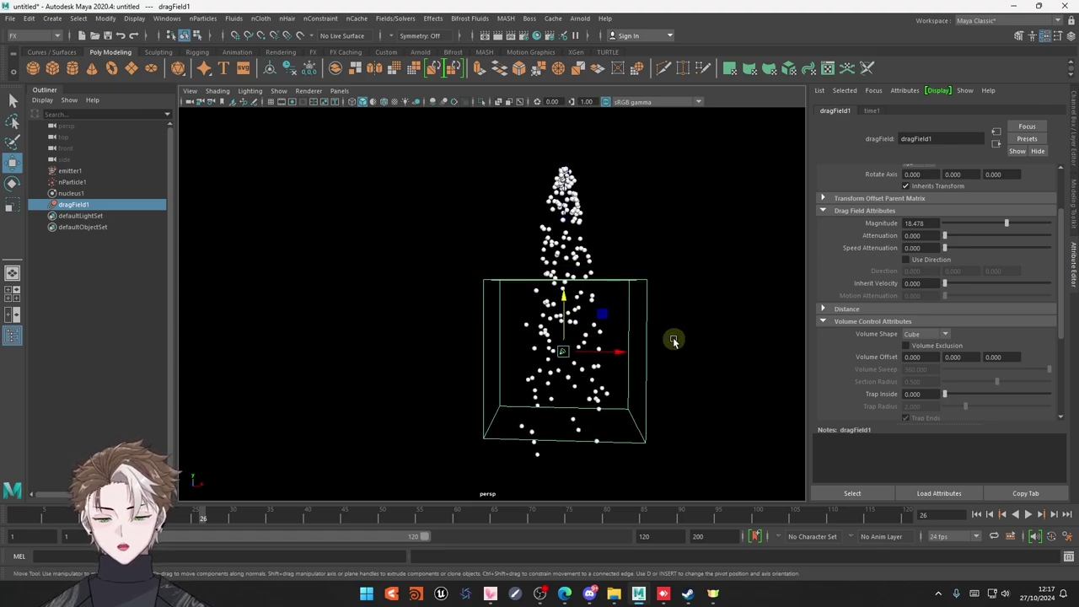
pyautogui.click(980, 516)
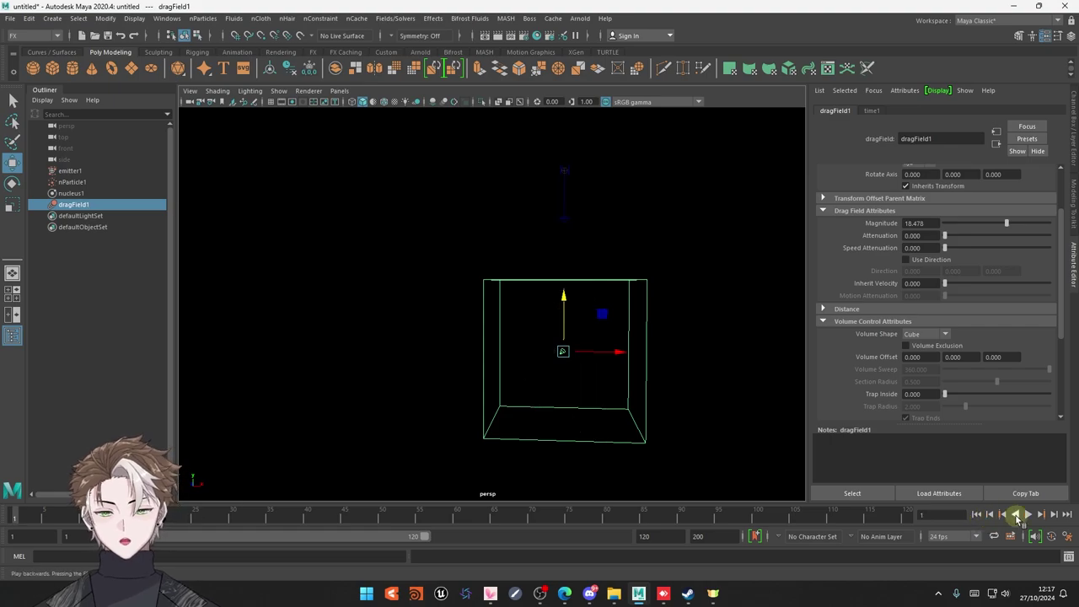
# Test the drag by raising dragField1's Magnitude to 100 and replaying
pyautogui.click(1030, 514)
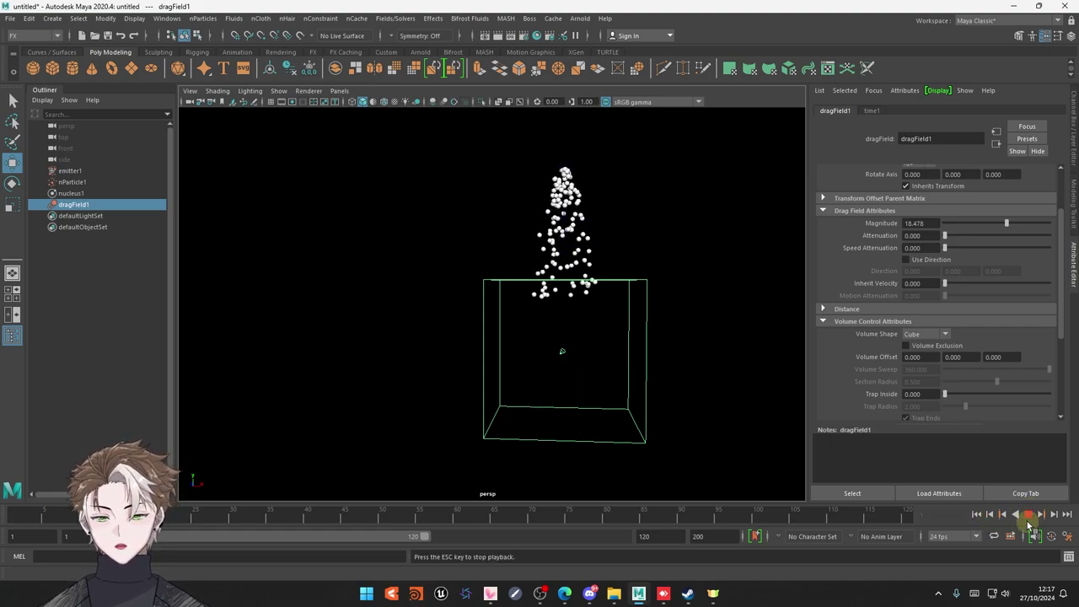
pyautogui.moveTo(557, 375)
pyautogui.keyDown('alt'); pyautogui.mouseDown()
pyautogui.moveTo(653, 386)
pyautogui.moveTo(549, 374)
pyautogui.mouseUp(); pyautogui.keyUp('alt')
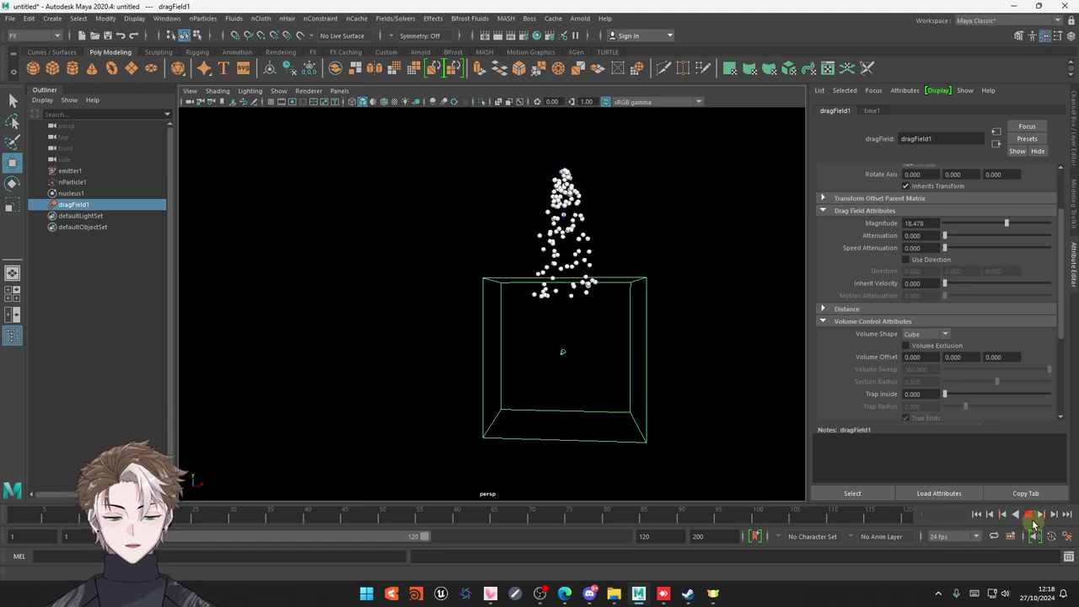
pyautogui.scroll(2, 1023, 335)
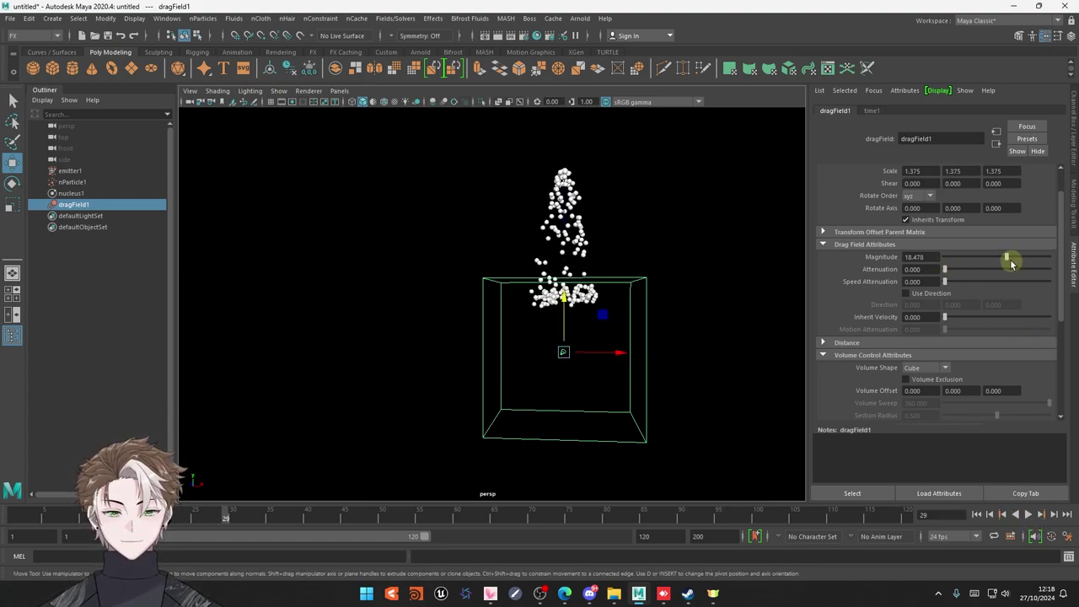
pyautogui.moveTo(1007, 257); pyautogui.dragTo(1064, 266)
pyautogui.click(977, 515)
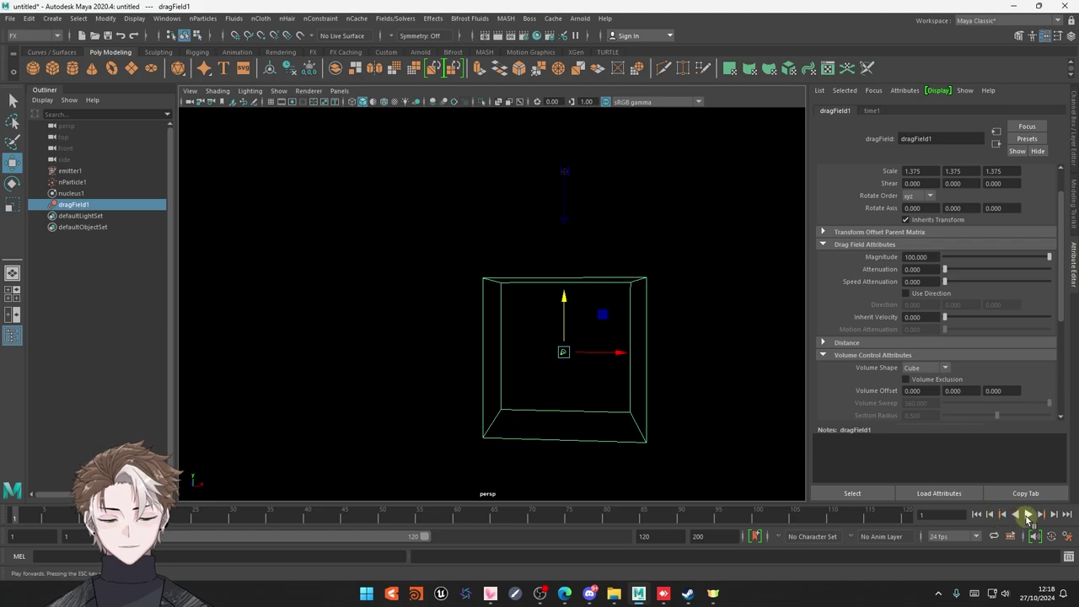
pyautogui.click(1028, 515)
# Replay with Magnitude 10.870, watching particles slow and pile up inside the cube
pyautogui.click(567, 332)
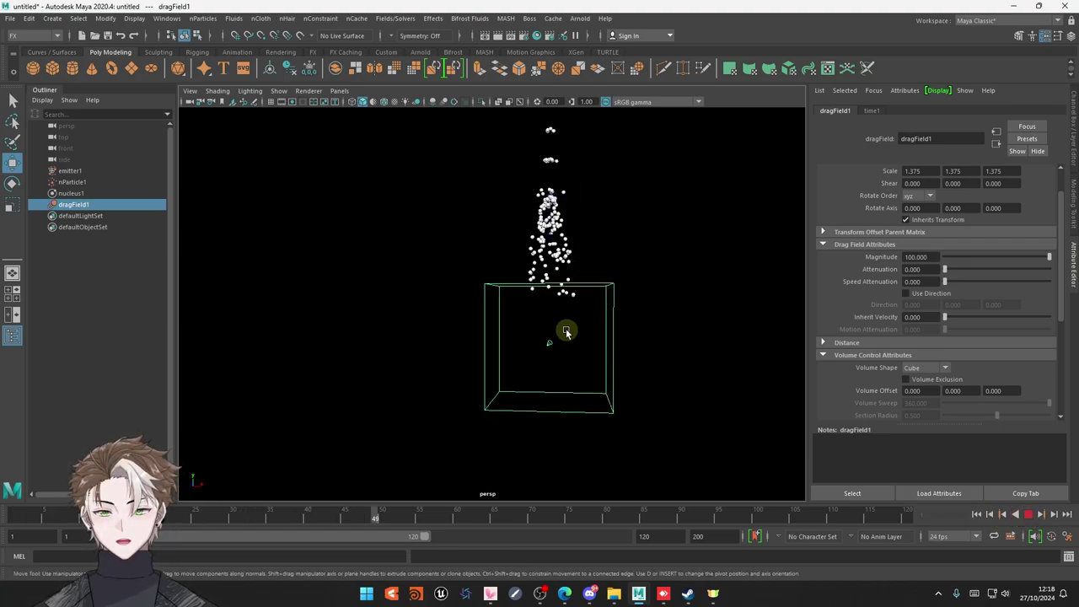
pyautogui.scroll(2, 502, 244)
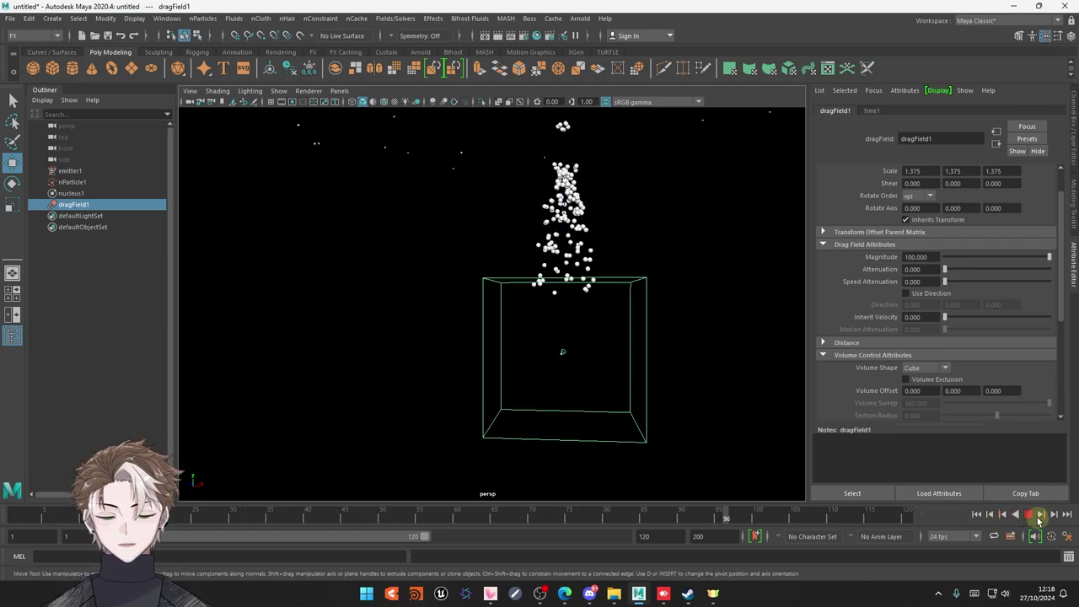
pyautogui.click(1039, 518)
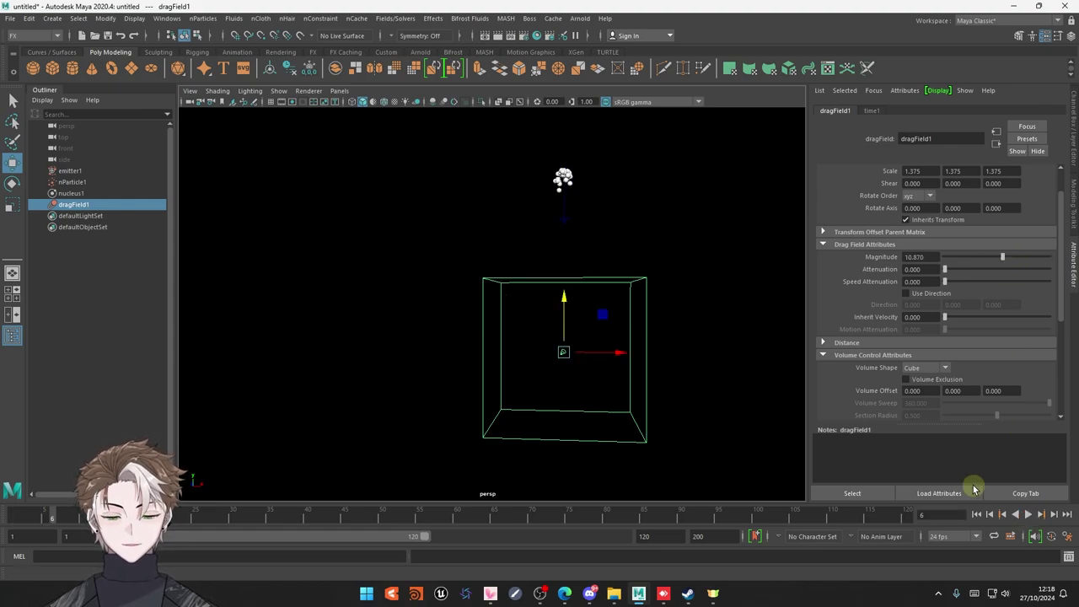
pyautogui.click(975, 515)
pyautogui.click(1034, 514)
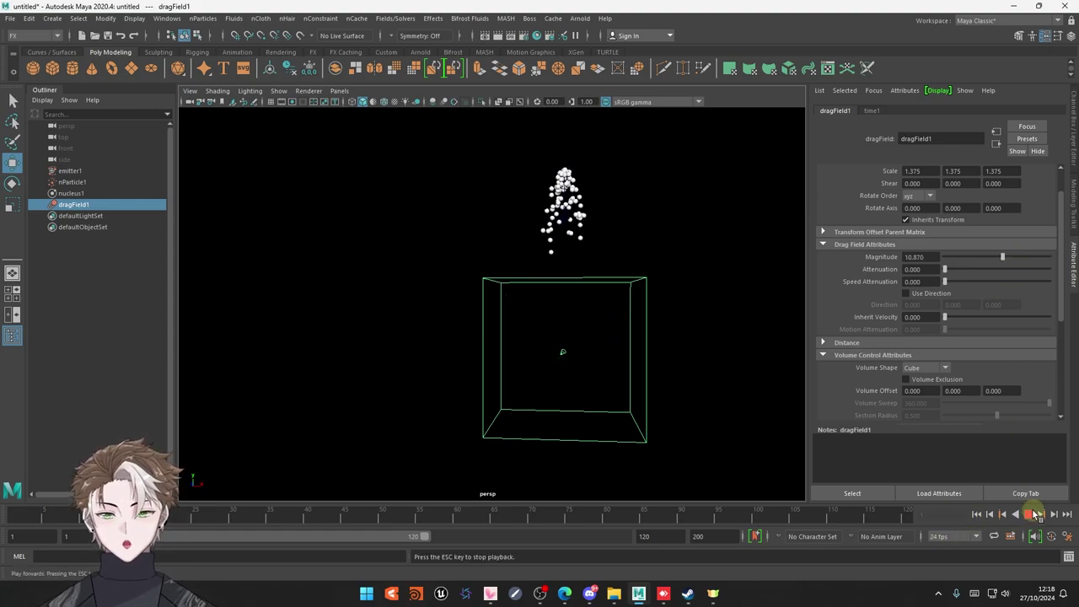
pyautogui.click(1036, 515)
pyautogui.scroll(-2, 891, 396)
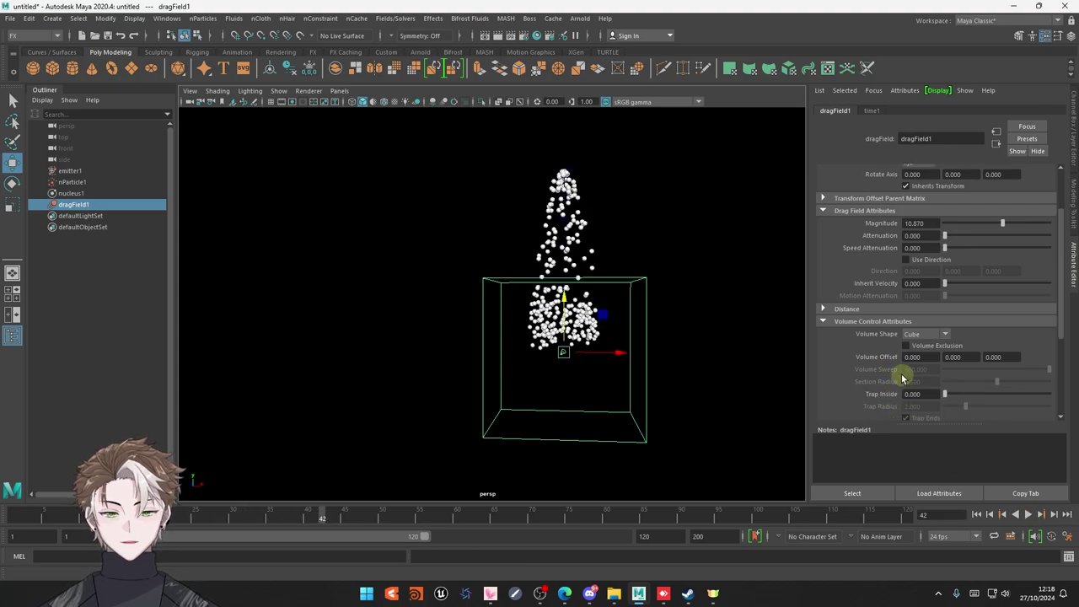
pyautogui.click(976, 514)
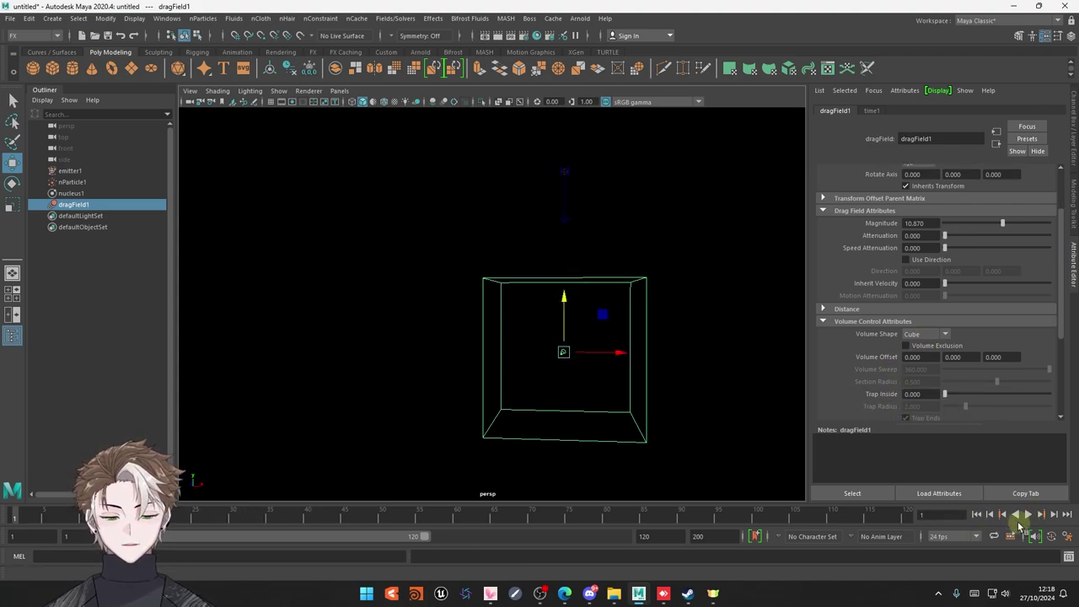
pyautogui.click(1028, 515)
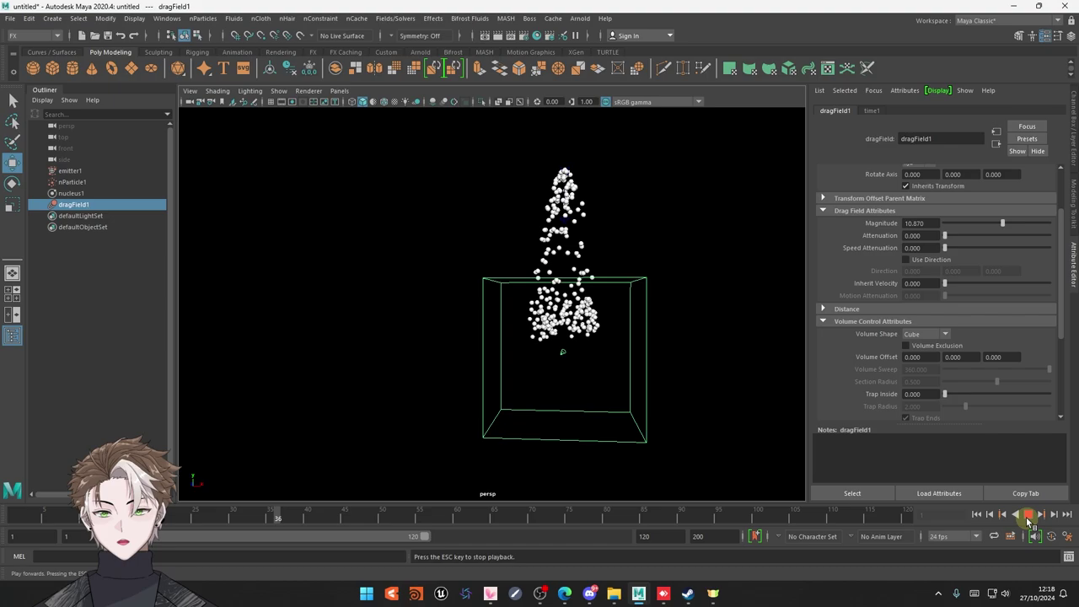
pyautogui.click(1028, 517)
# Set dragField1's Volume Shape to None, then replay and tumble the view to check the stream
pyautogui.click(932, 334)
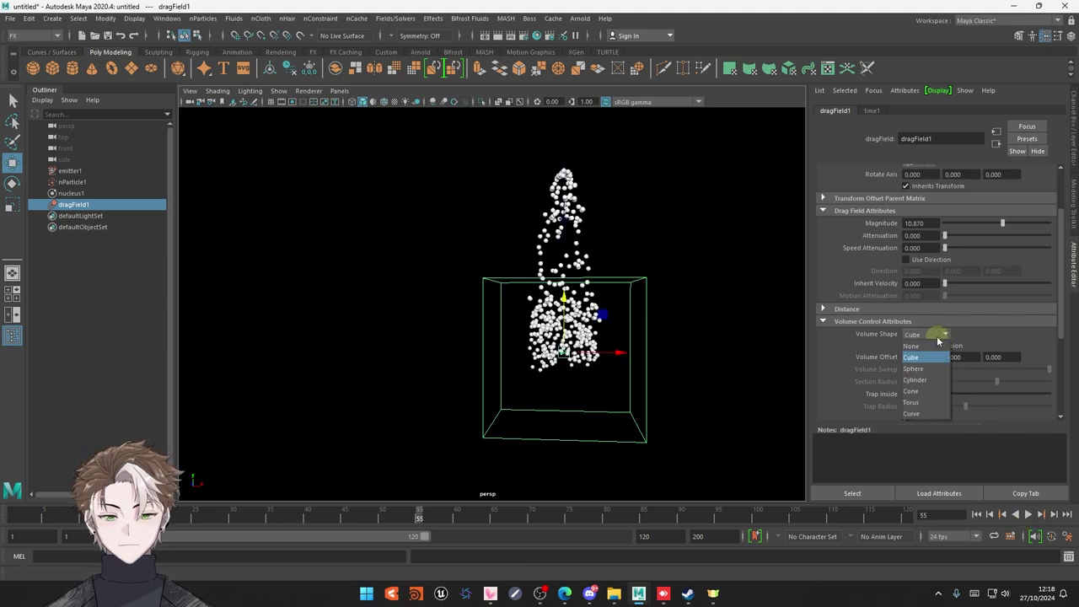
pyautogui.click(925, 347)
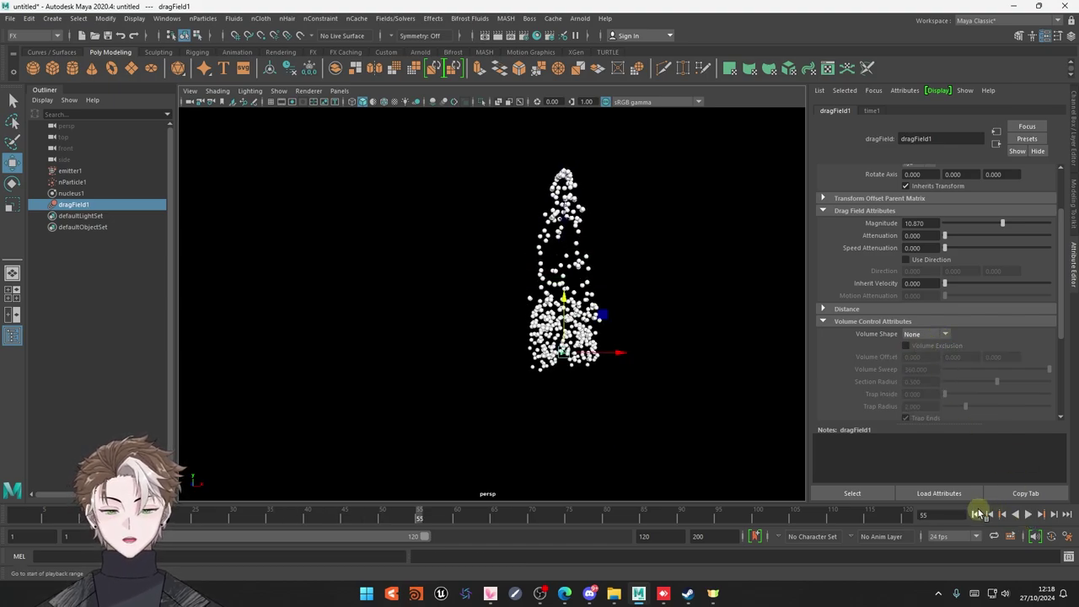
pyautogui.click(978, 515)
pyautogui.click(1039, 515)
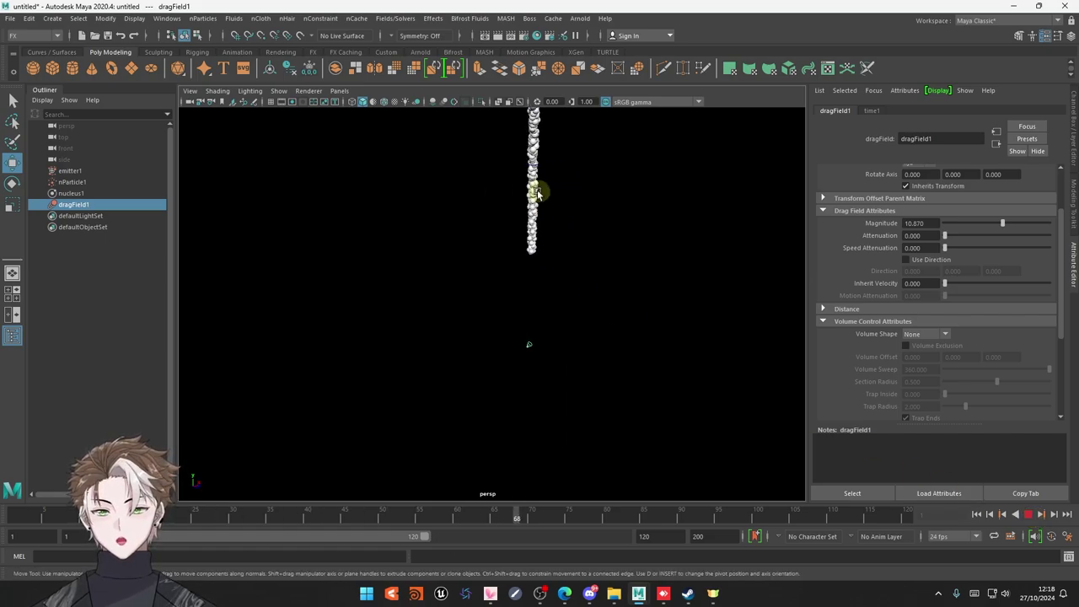
pyautogui.moveTo(537, 192)
pyautogui.keyDown('alt'); pyautogui.mouseDown()
pyautogui.moveTo(596, 284)
pyautogui.moveTo(511, 150)
pyautogui.moveTo(577, 244)
pyautogui.mouseUp(); pyautogui.keyUp('alt')
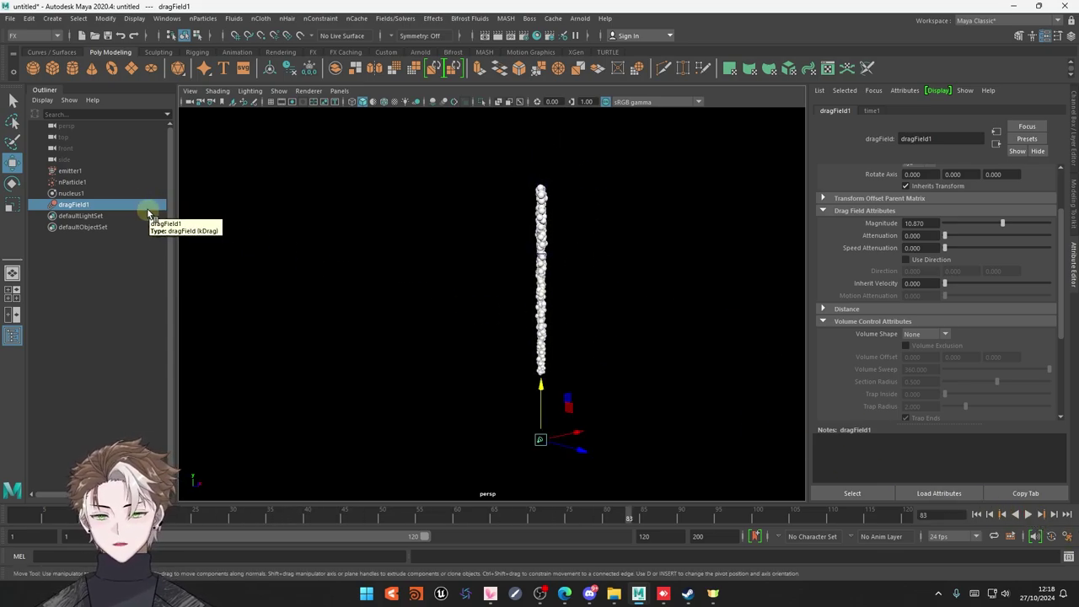
# Delete dragField1 and add a gravity field to nParticle1
pyautogui.press('Delete')
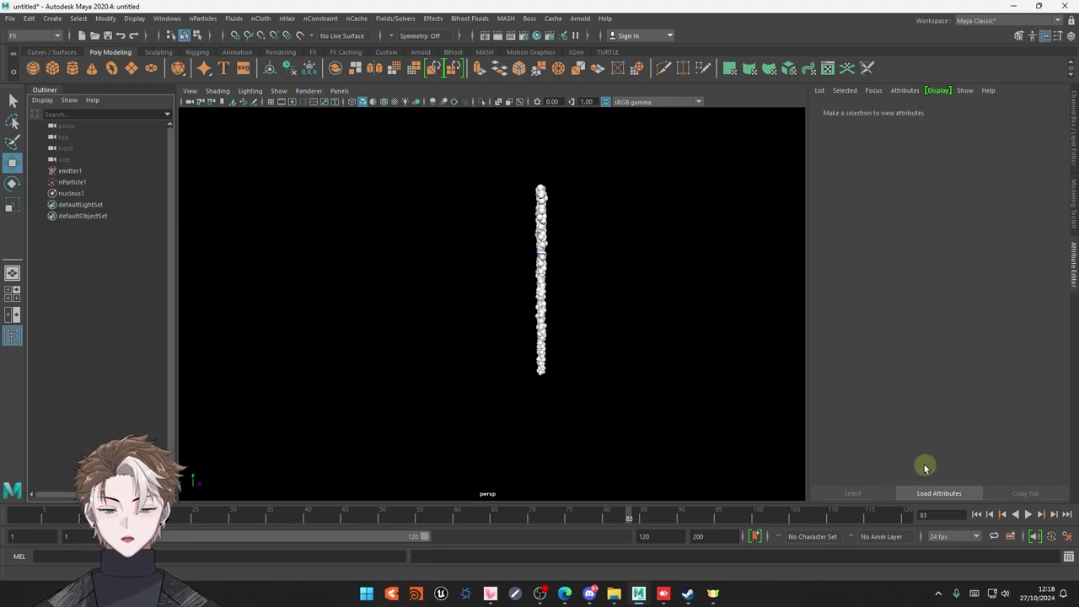
pyautogui.click(978, 515)
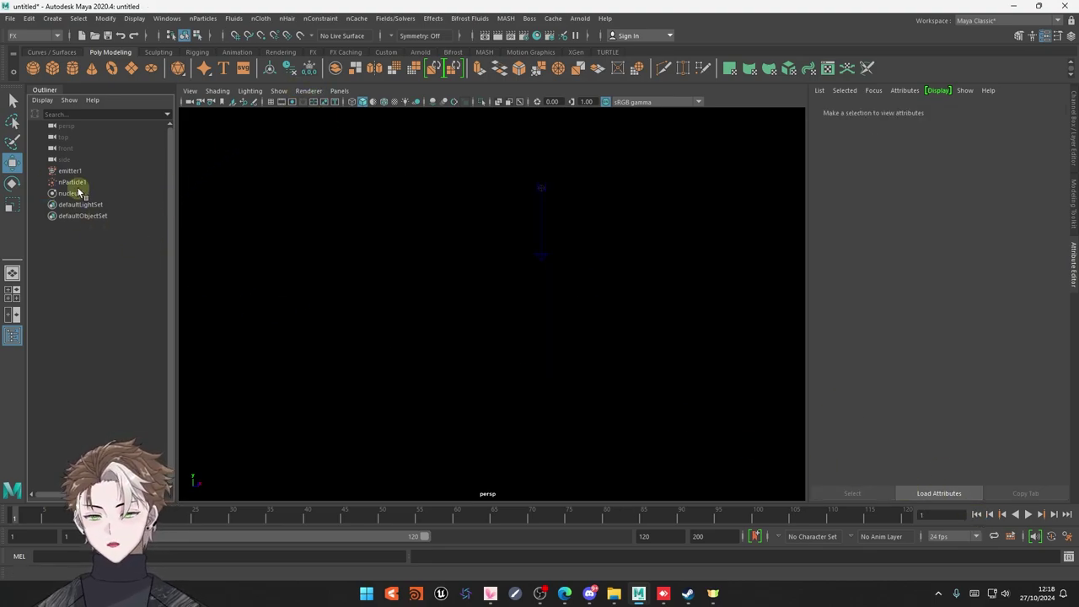
pyautogui.click(72, 182)
pyautogui.click(400, 20)
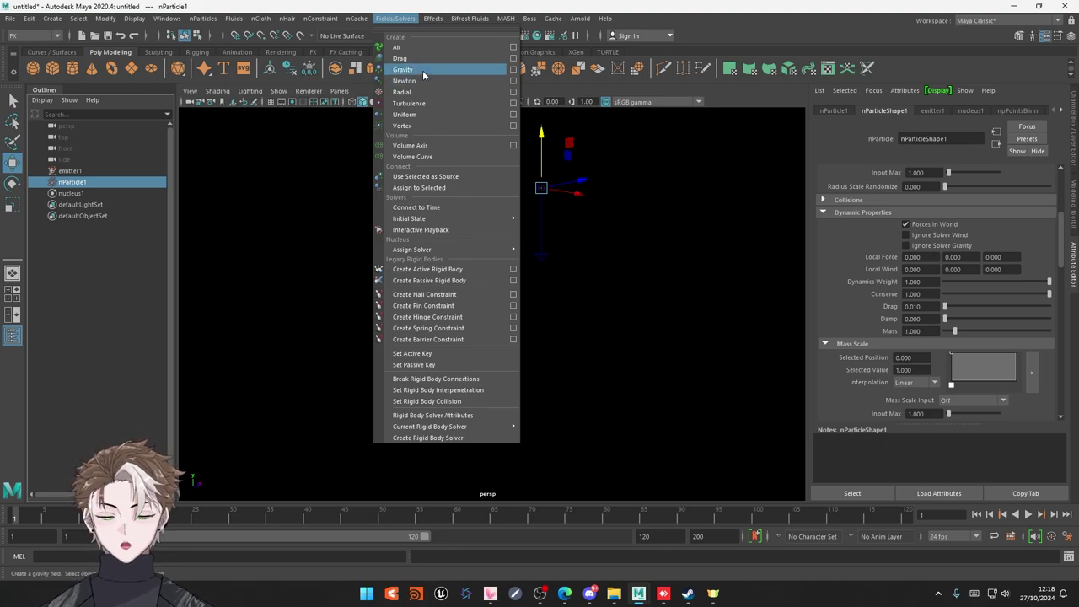
pyautogui.click(422, 70)
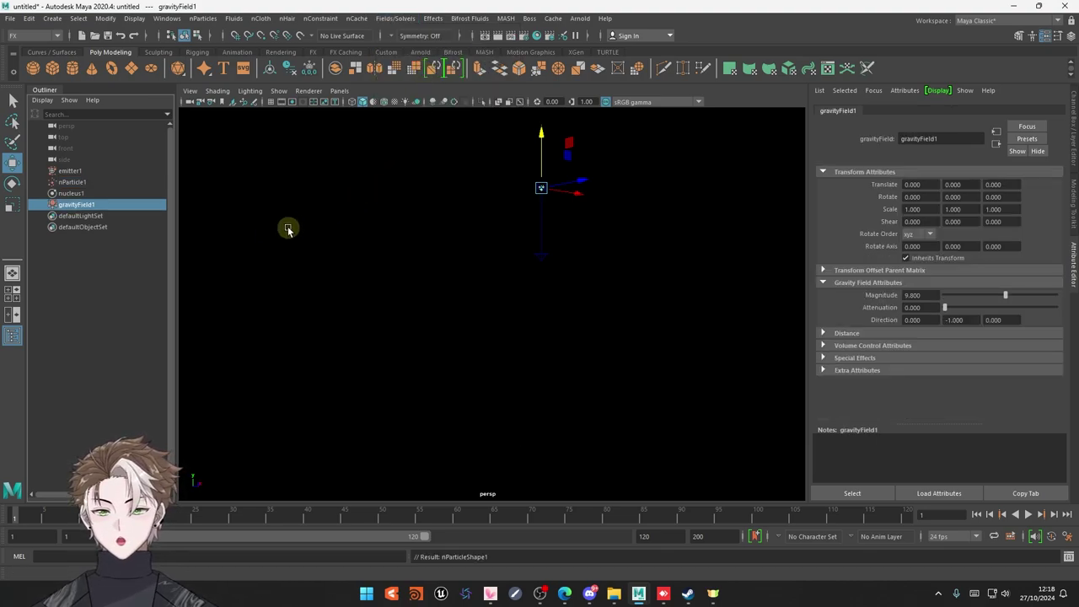
# Test the gravity field at magnitude 36.735 in playback, then delete gravityField1
pyautogui.click(118, 196)
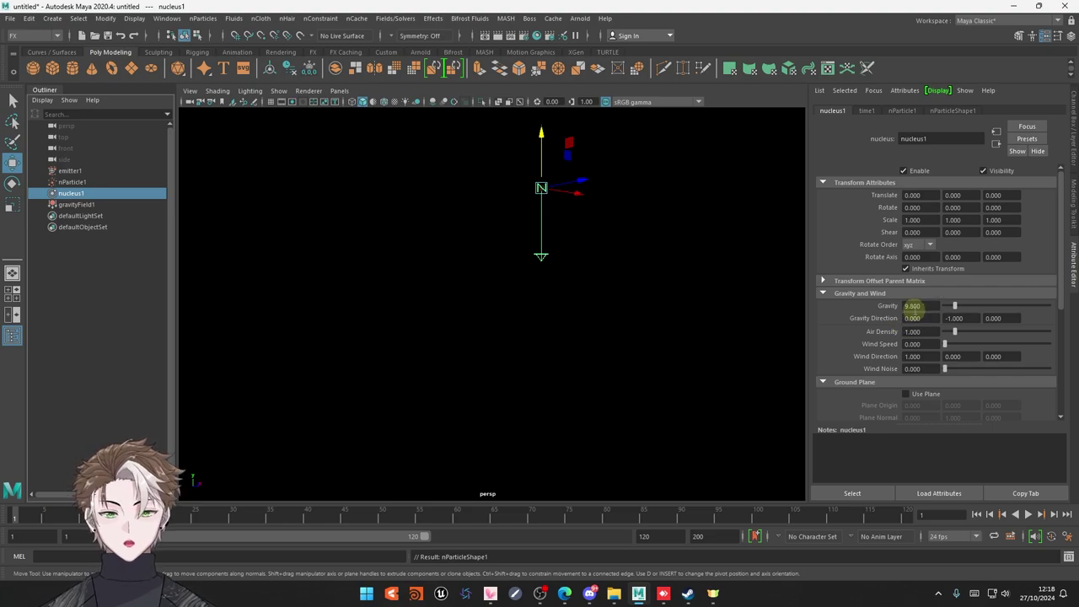
pyautogui.click(72, 204)
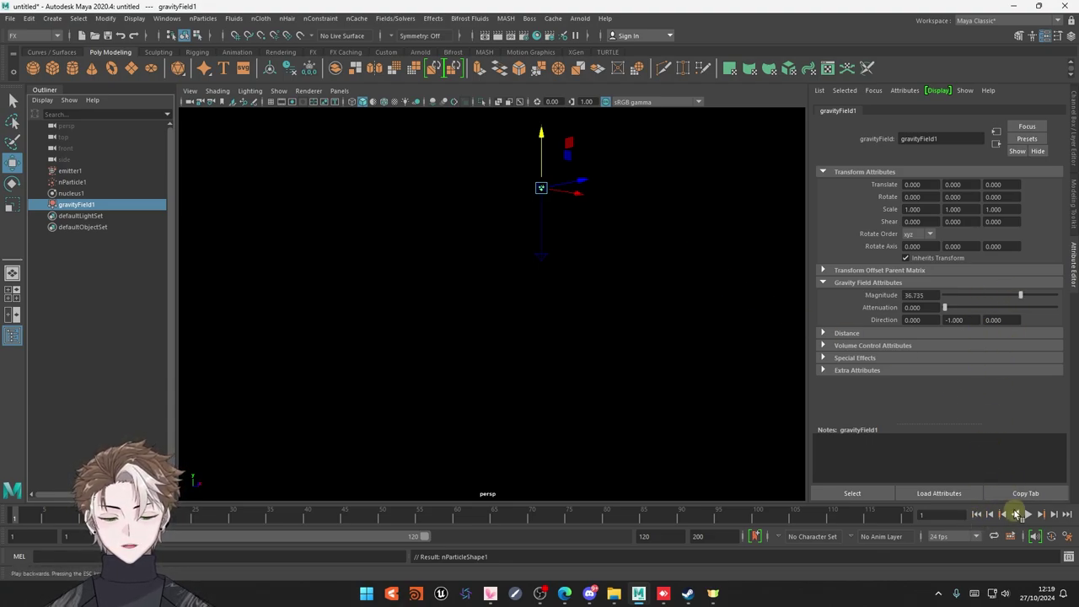
pyautogui.click(1028, 516)
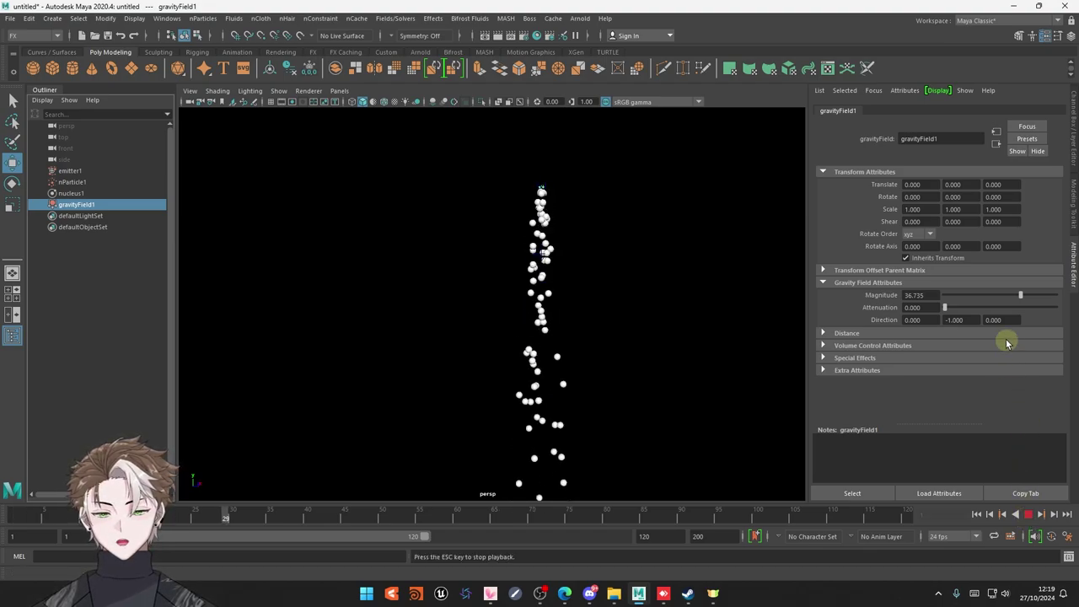
pyautogui.click(1028, 515)
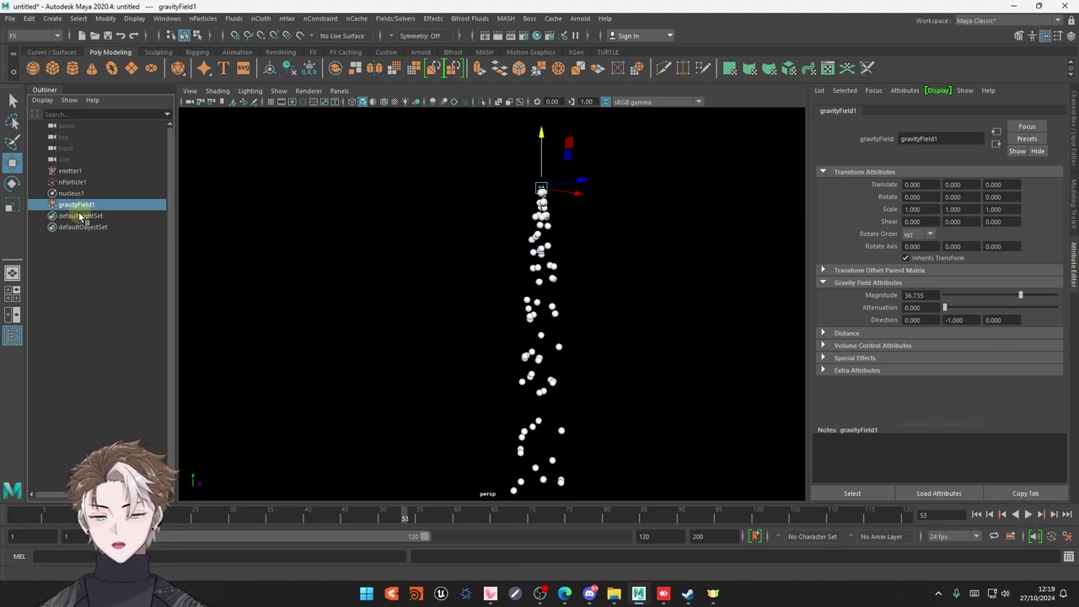
pyautogui.press('Delete')
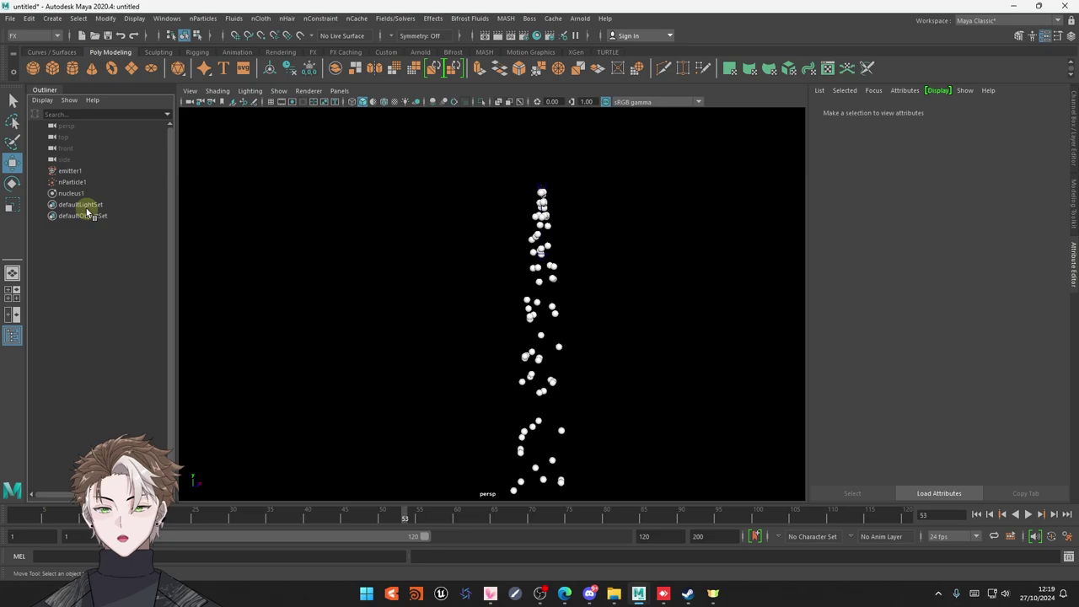
pyautogui.click(81, 182)
# Add a turbulence field to nParticle1
pyautogui.click(403, 18)
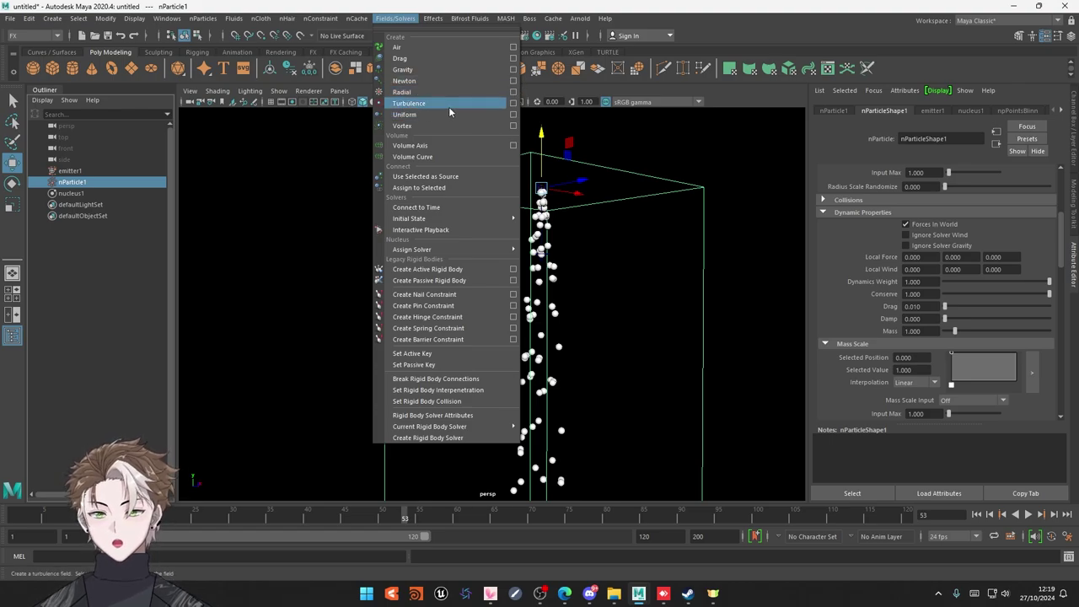
pyautogui.click(452, 105)
pyautogui.keyDown('alt'); pyautogui.moveTo(549, 222); pyautogui.dragTo(554, 270); pyautogui.keyUp('alt')
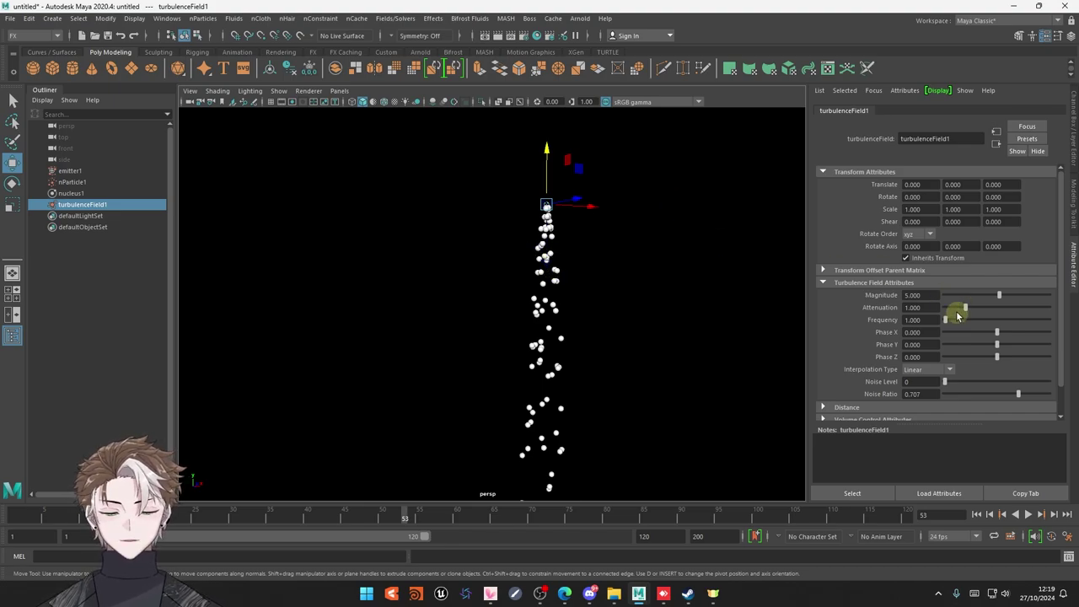
# Set the turbulence Attenuation to 0 and replay the simulation to watch the stream
pyautogui.moveTo(959, 311); pyautogui.dragTo(881, 321)
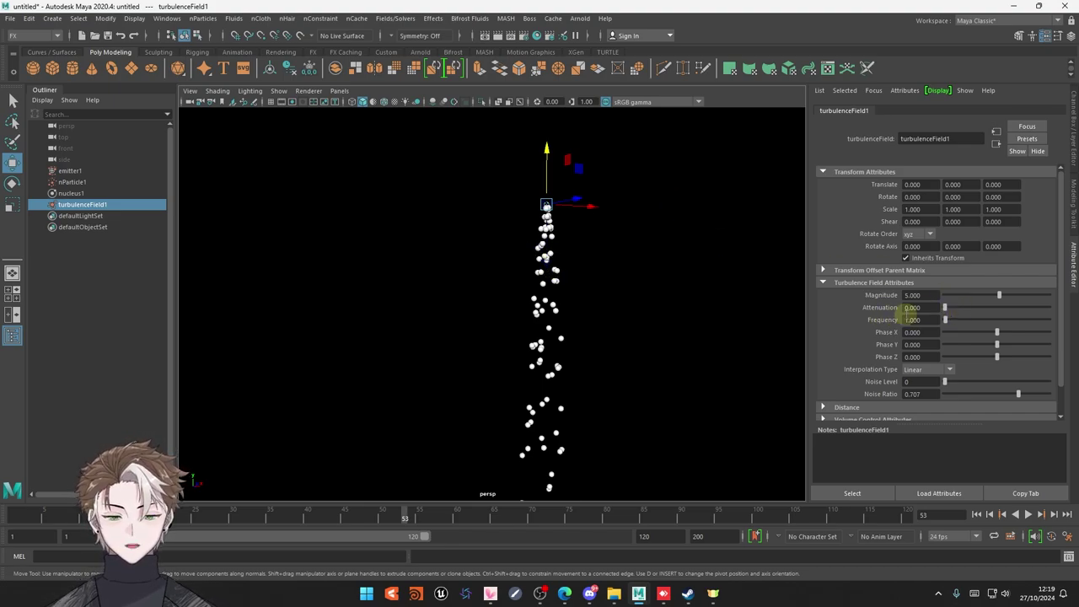
pyautogui.click(977, 515)
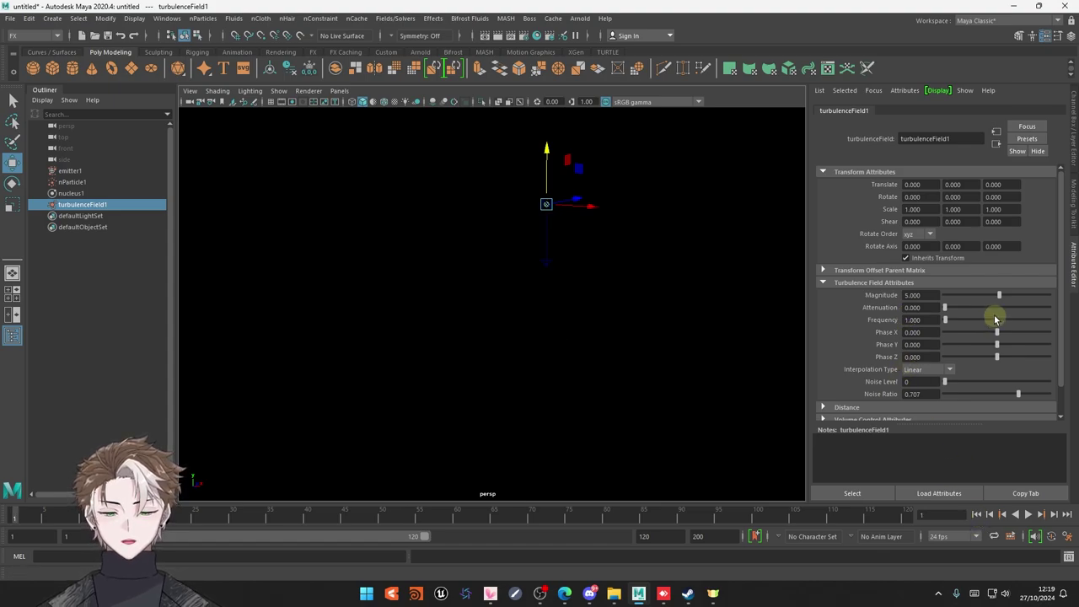
pyautogui.click(1028, 514)
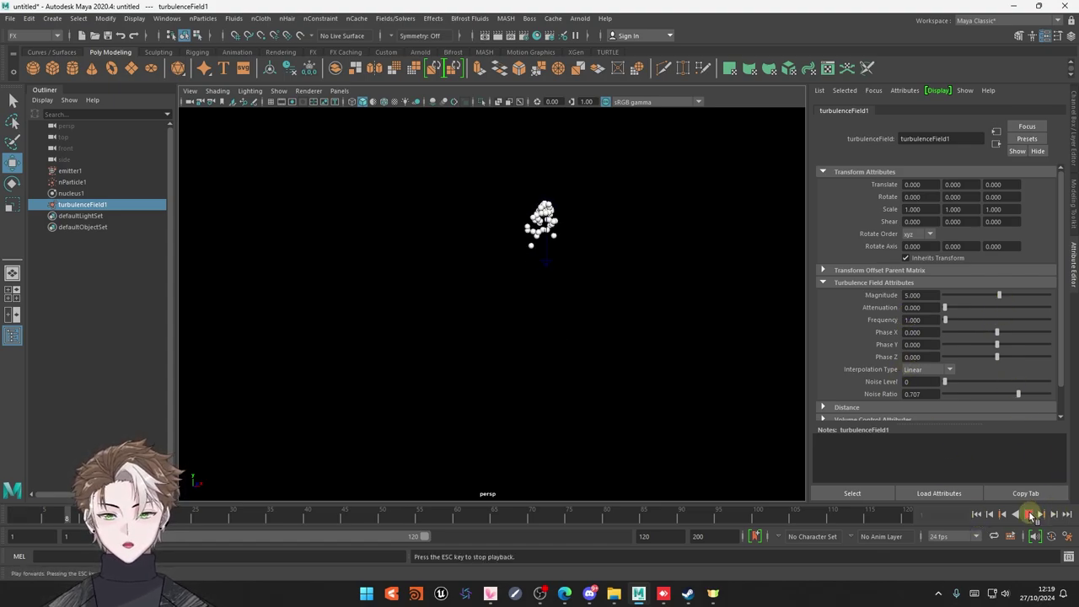
pyautogui.scroll(2, 603, 397)
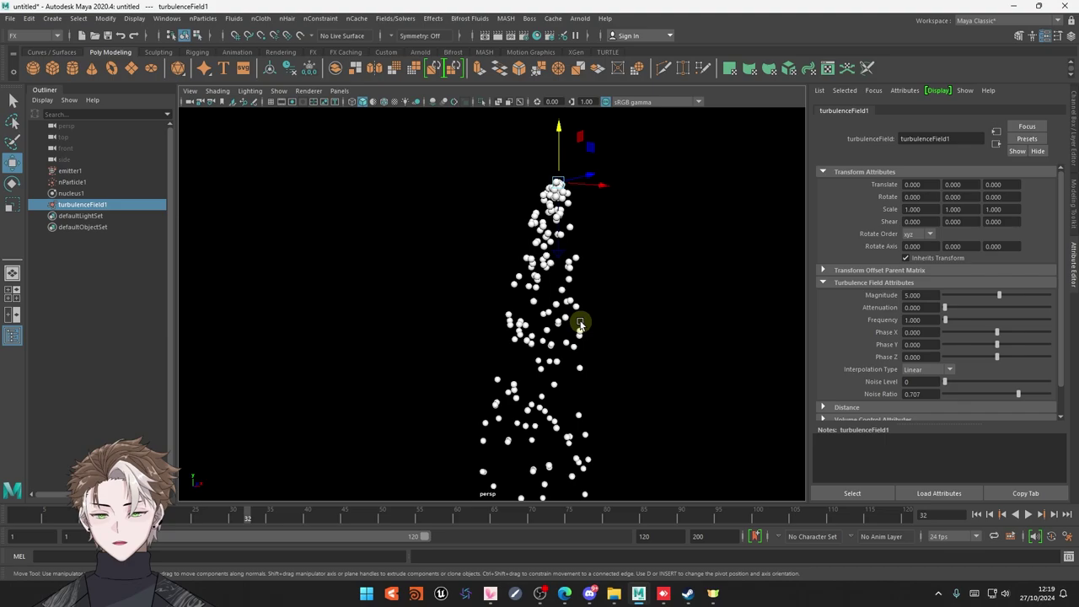
pyautogui.scroll(-2, 580, 324)
pyautogui.keyDown('alt'); pyautogui.moveTo(504, 350); pyautogui.dragTo(560, 345); pyautogui.keyUp('alt')
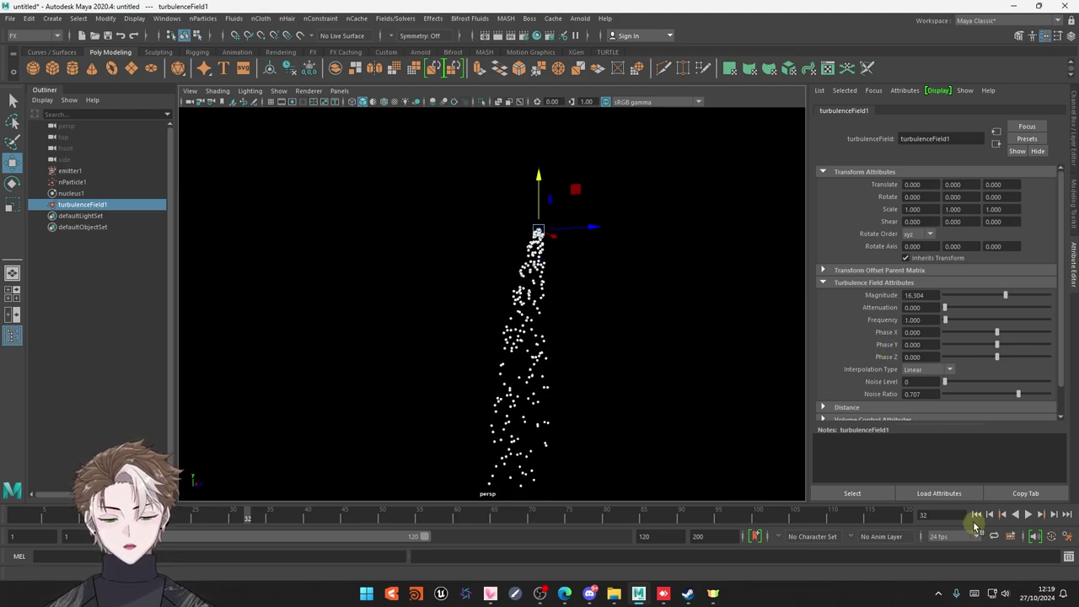
# Play back the turbulent particle stream, tumbling the view to follow the emitter
pyautogui.click(1001, 515)
pyautogui.click(1028, 515)
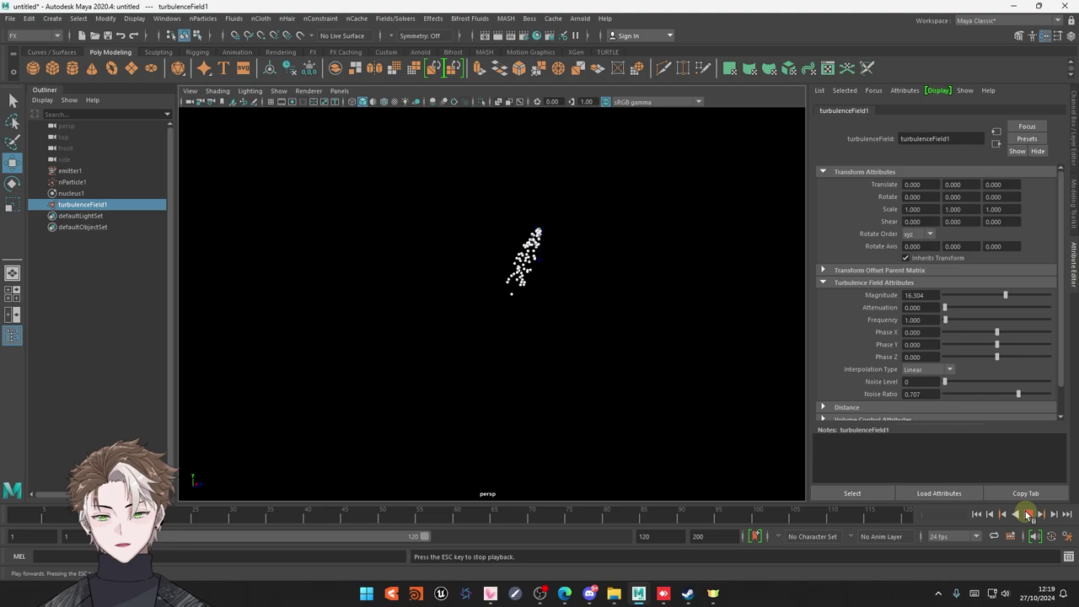
pyautogui.moveTo(580, 357); pyautogui.dragTo(558, 316, button='middle')
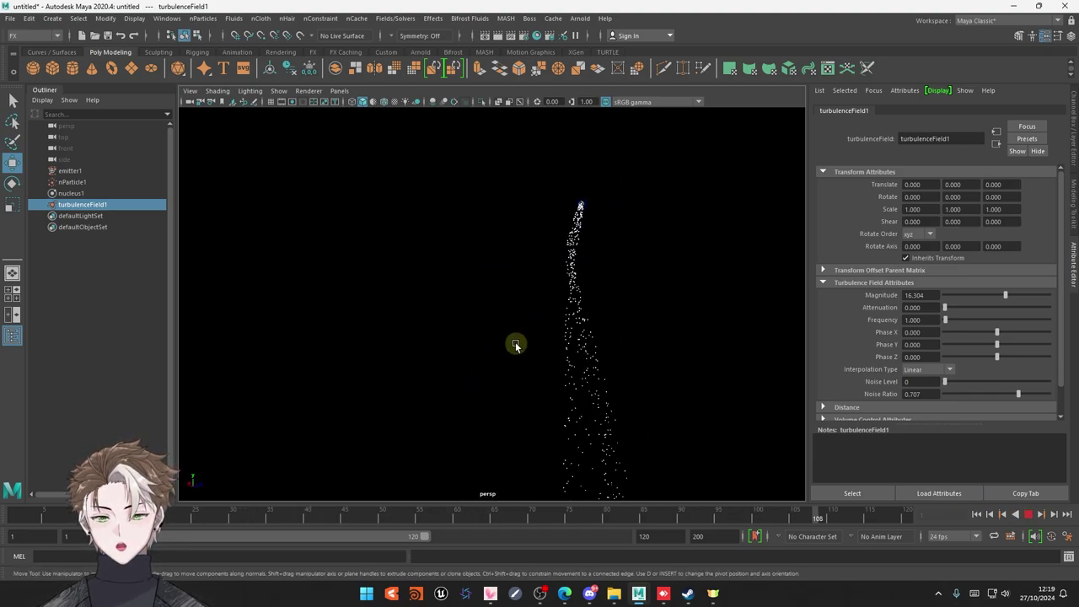
pyautogui.moveTo(558, 316); pyautogui.dragTo(596, 352, button='middle')
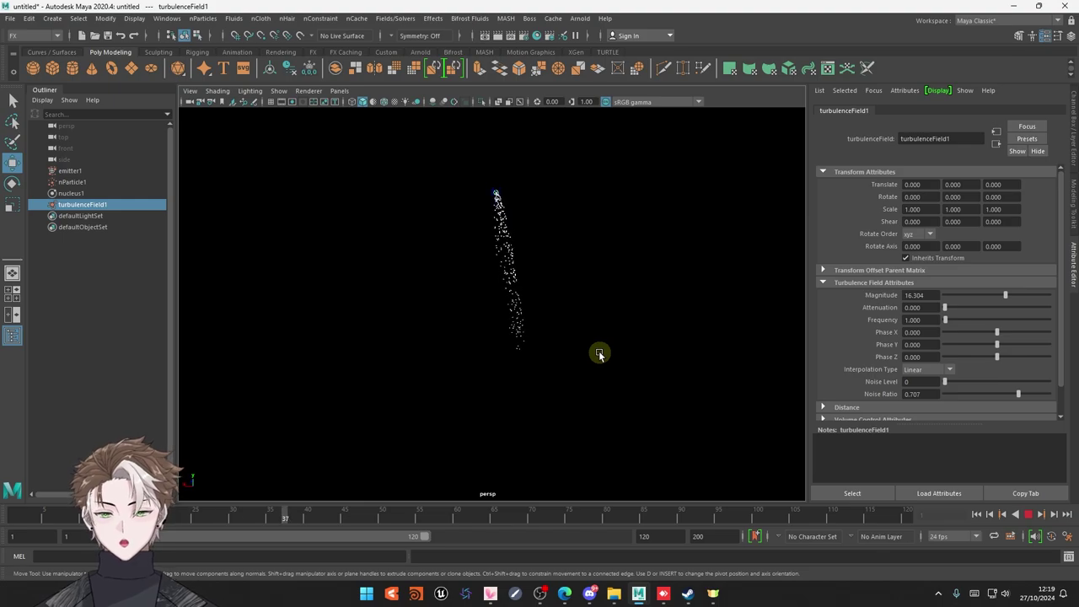
pyautogui.keyDown('alt'); pyautogui.moveTo(517, 338); pyautogui.dragTo(578, 315); pyautogui.keyUp('alt')
pyautogui.moveTo(448, 334)
pyautogui.keyDown('alt'); pyautogui.mouseDown()
pyautogui.moveTo(508, 313)
pyautogui.moveTo(571, 320)
pyautogui.moveTo(556, 213)
pyautogui.moveTo(619, 356)
pyautogui.moveTo(573, 365)
pyautogui.moveTo(530, 390)
pyautogui.moveTo(559, 400)
pyautogui.moveTo(602, 377)
pyautogui.mouseUp(); pyautogui.keyUp('alt')
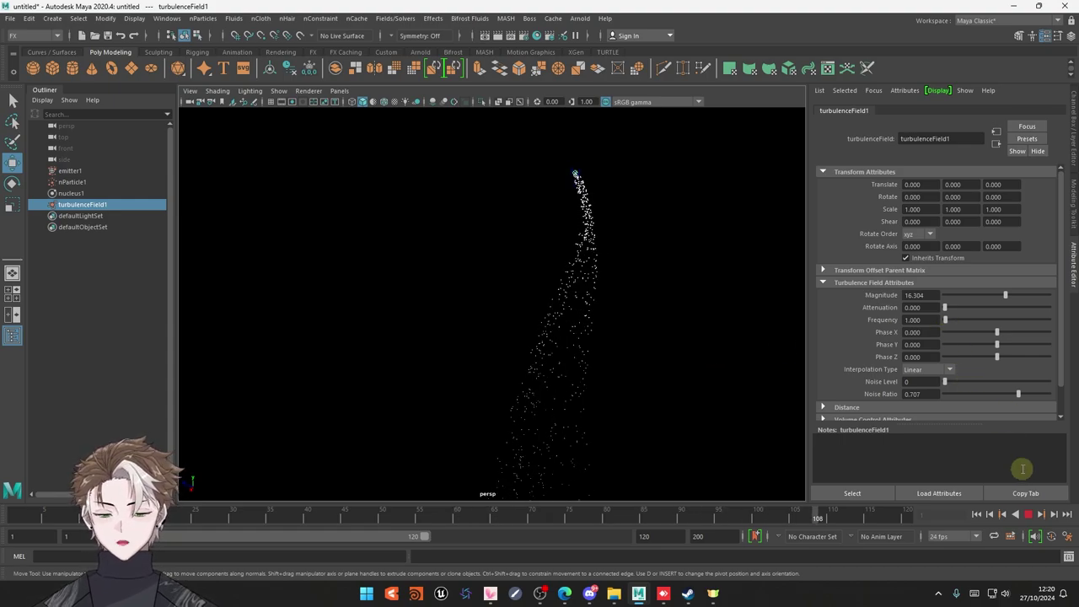
pyautogui.click(1030, 516)
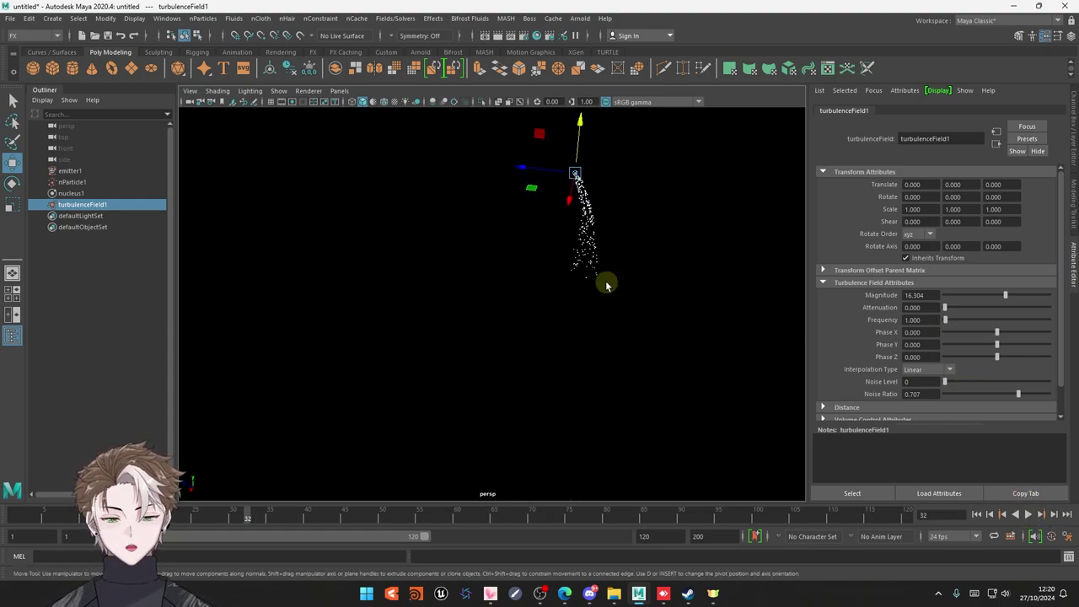
# Raise turbulence Phase X to 11.413 and replay the simulation
pyautogui.moveTo(1001, 333); pyautogui.dragTo(1008, 333)
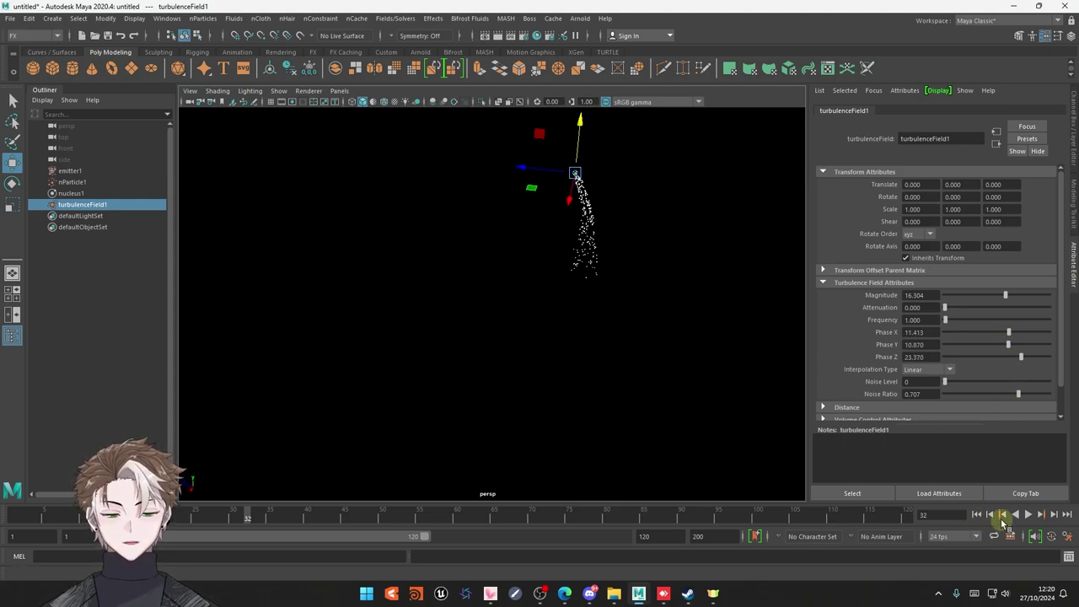
pyautogui.click(977, 516)
pyautogui.click(1031, 515)
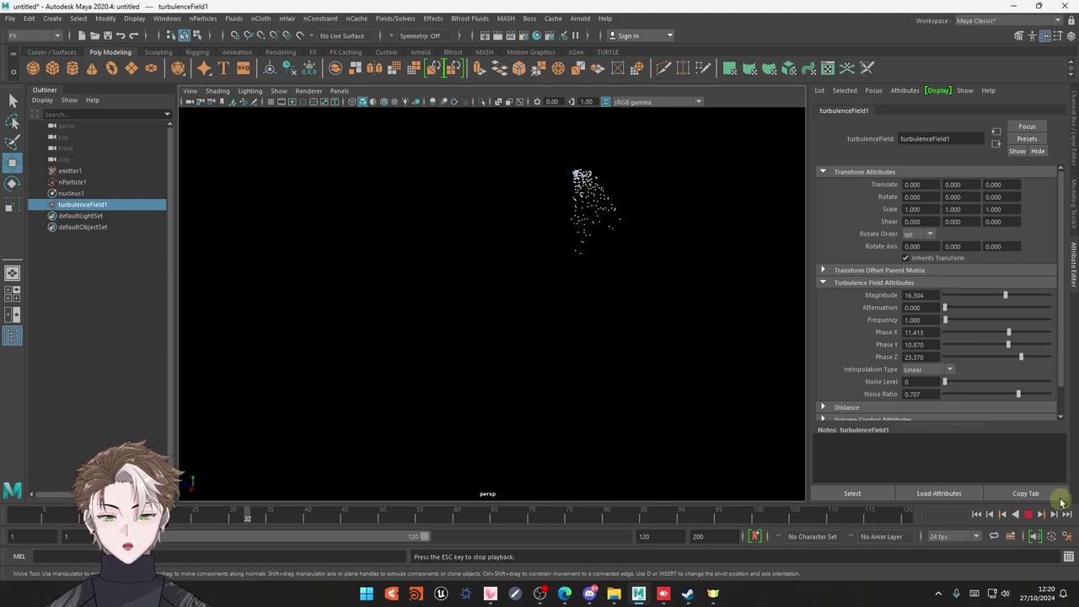
# Stop playback and expand the turbulence field's Volume Control Attributes
pyautogui.click(1037, 517)
pyautogui.scroll(-2, 848, 367)
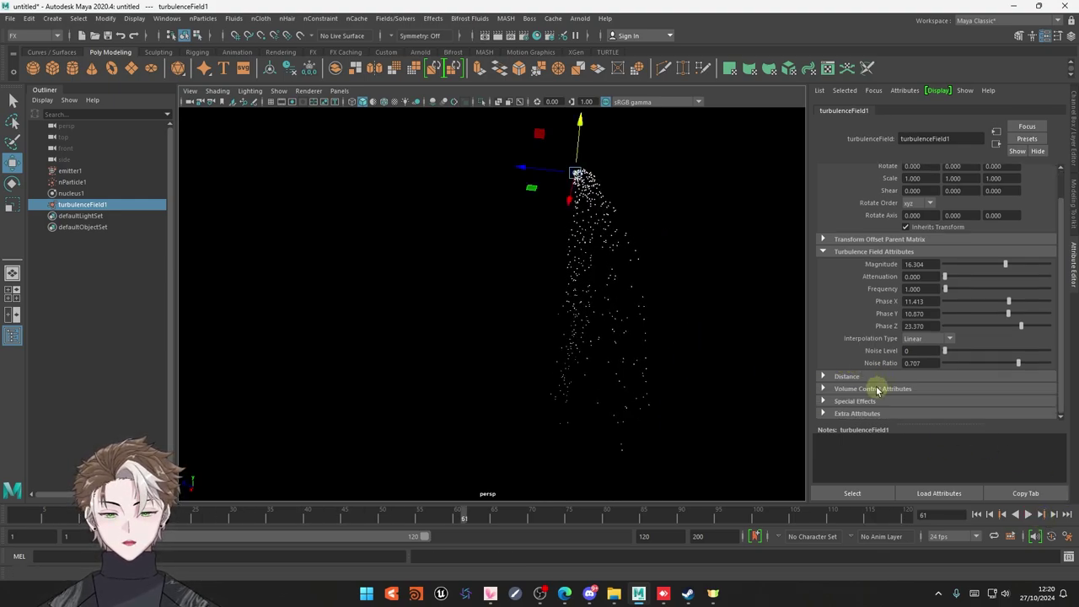
pyautogui.click(877, 390)
pyautogui.scroll(-2, 882, 376)
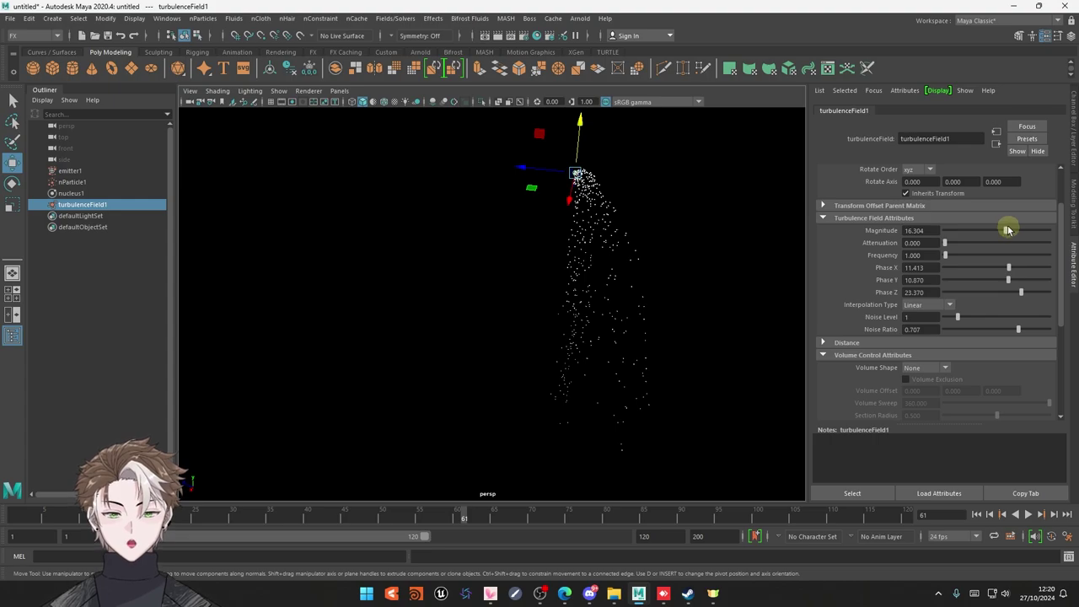
# Replay the simulation with stronger turbulence, then delete turbulenceField1
pyautogui.click(978, 517)
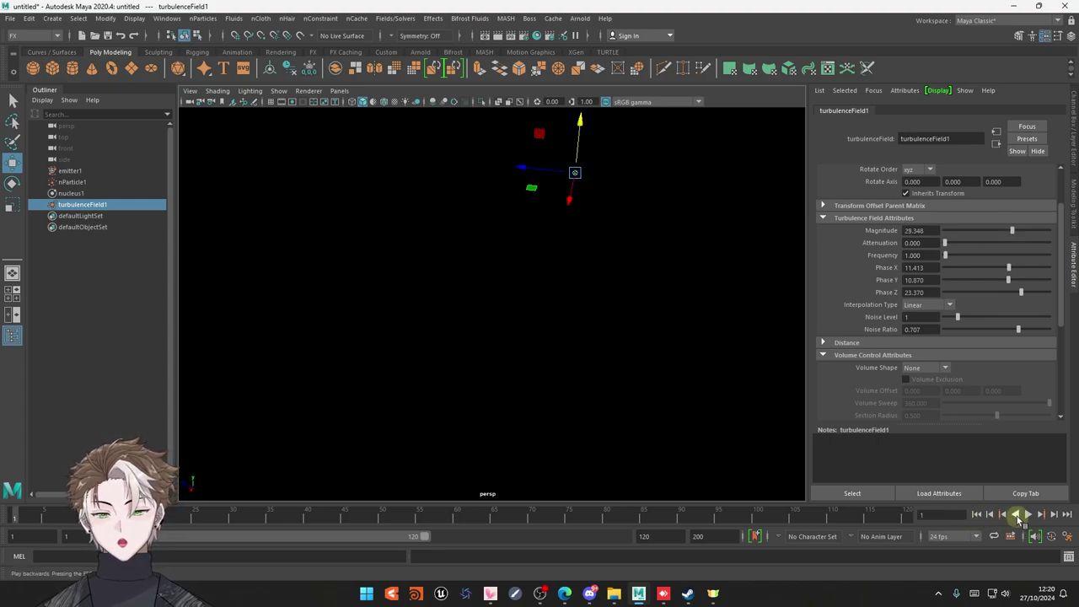
pyautogui.click(1035, 516)
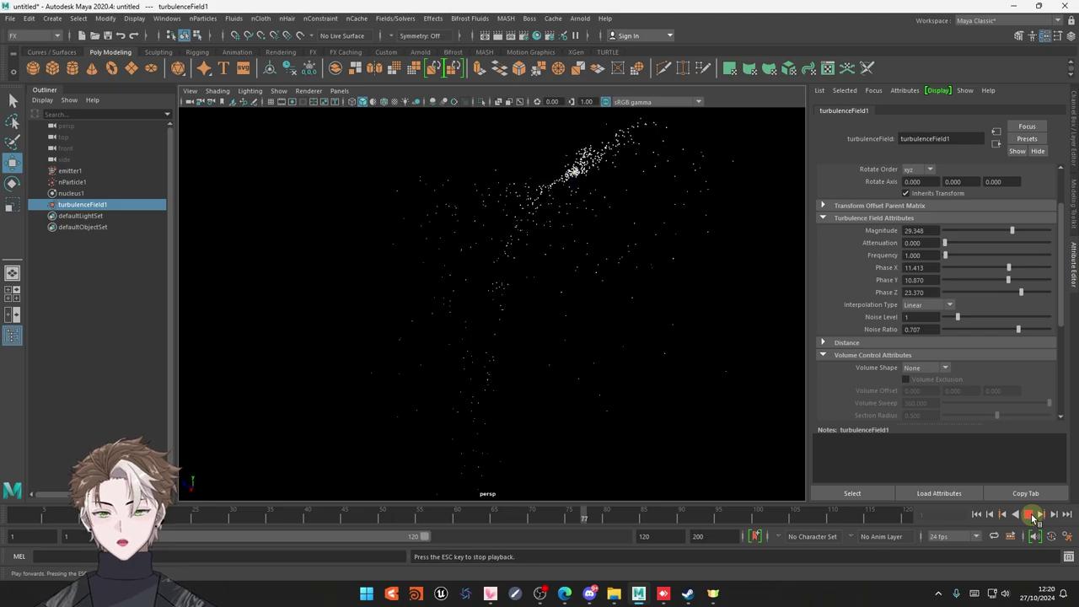
pyautogui.press('Escape')
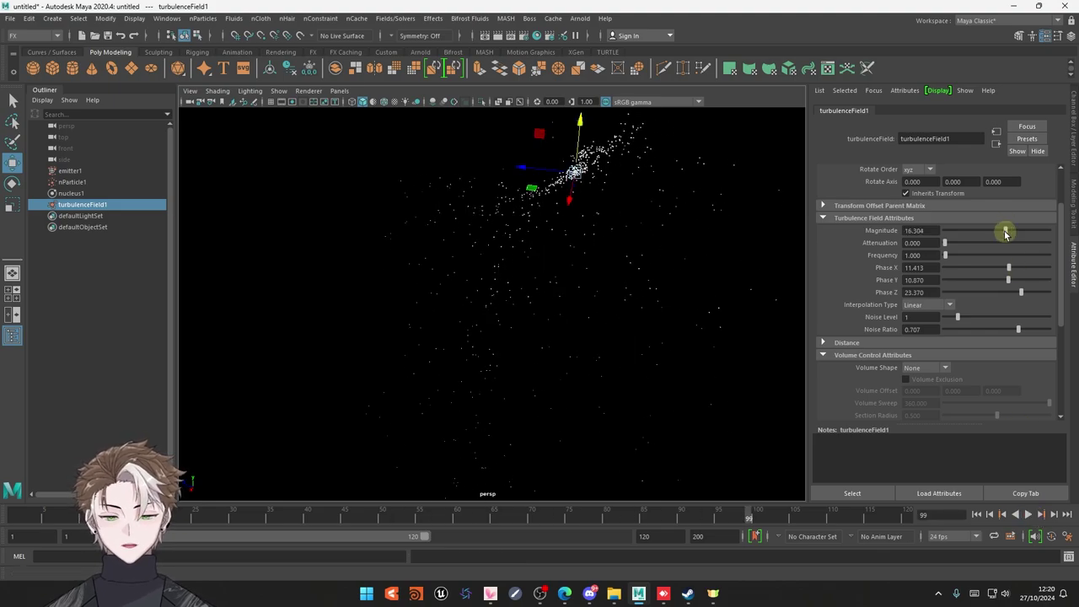
pyautogui.click(978, 514)
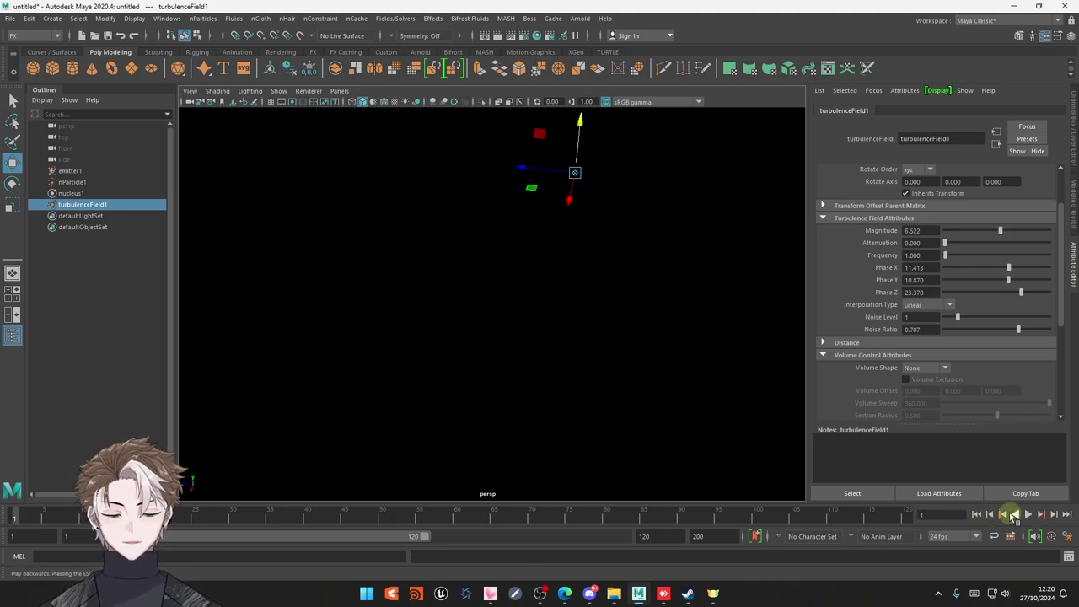
pyautogui.click(1029, 515)
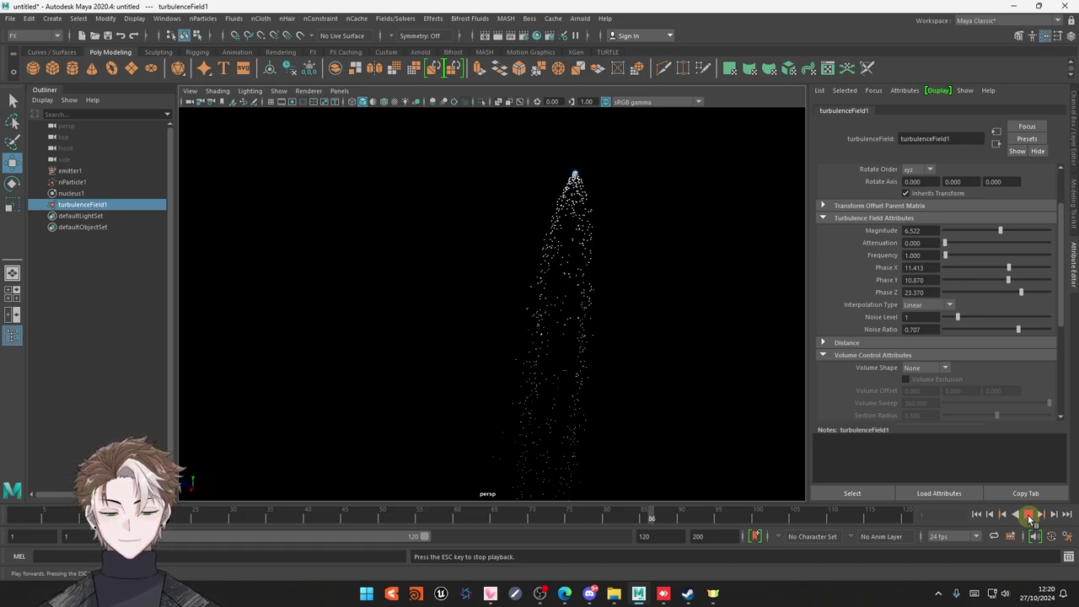
pyautogui.click(1029, 516)
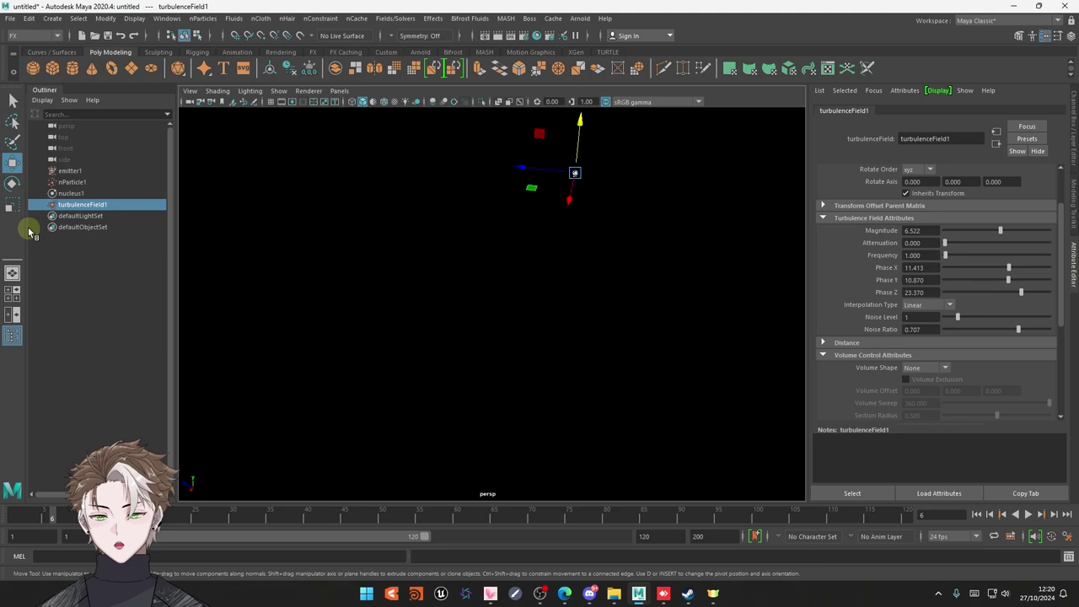
pyautogui.press('Delete')
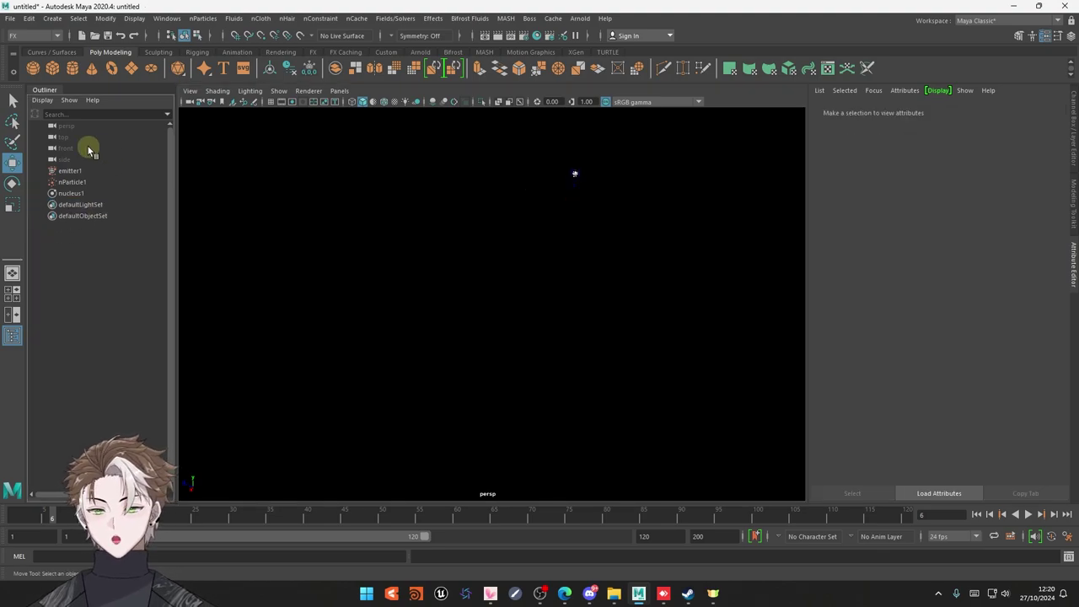
# Select nParticle1 and add a vortex field to it
pyautogui.click(70, 193)
pyautogui.click(71, 182)
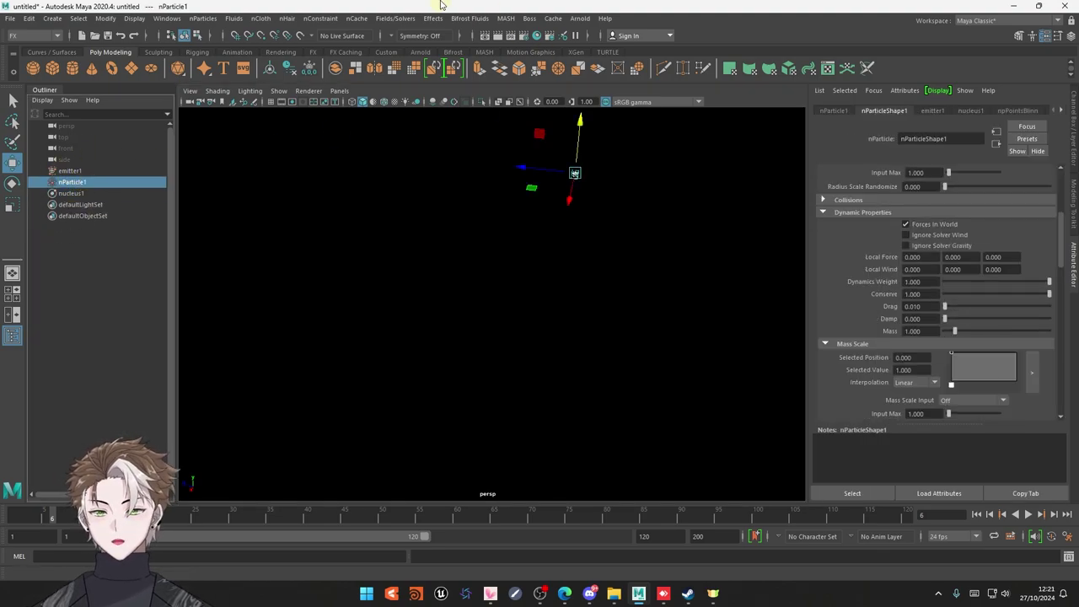
pyautogui.click(400, 18)
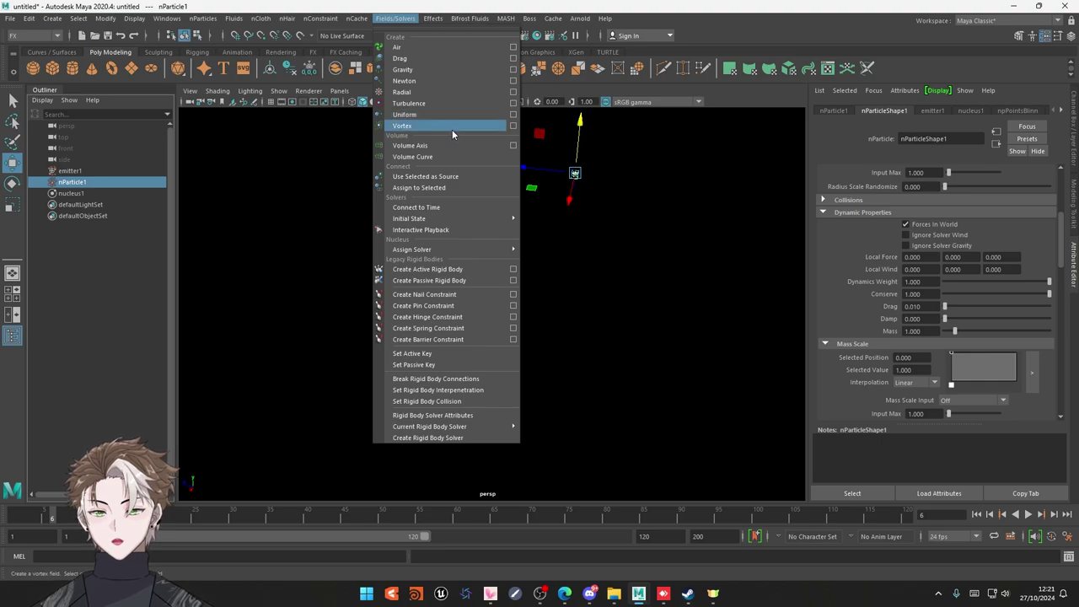
pyautogui.click(454, 125)
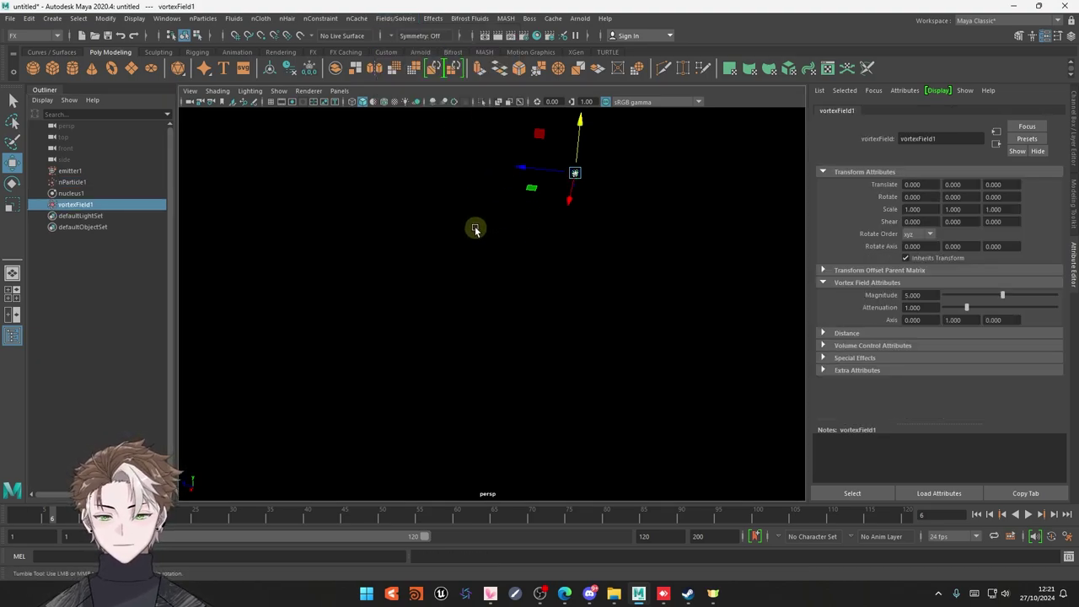
pyautogui.keyDown('alt'); pyautogui.moveTo(506, 198); pyautogui.dragTo(481, 273, button='middle'); pyautogui.keyUp('alt')
pyautogui.moveTo(512, 228)
pyautogui.keyDown('alt'); pyautogui.mouseDown(button='middle')
pyautogui.moveTo(638, 207)
pyautogui.moveTo(607, 263)
pyautogui.mouseUp(button='middle'); pyautogui.keyUp('alt')
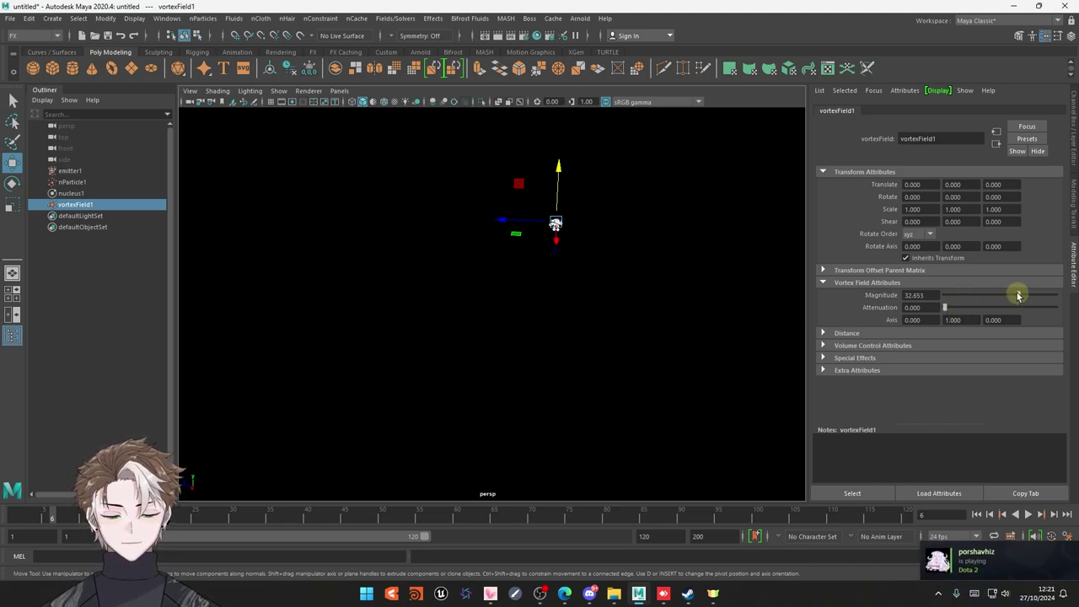
# Replay the vortex at magnitude 51.02 and attenuation 0, orbiting to inspect the swirl
pyautogui.click(976, 513)
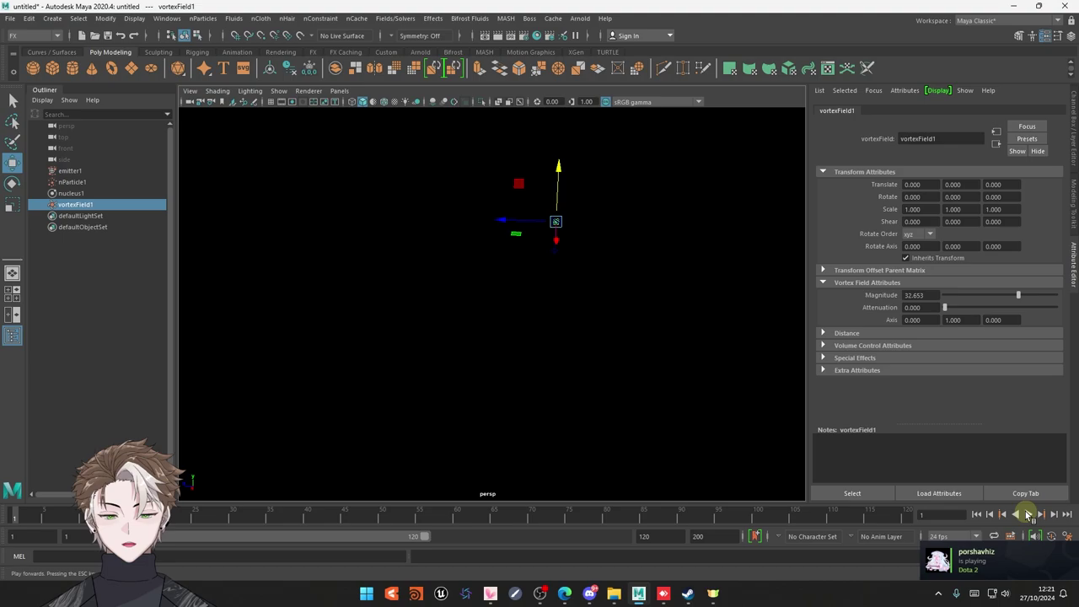
pyautogui.click(1029, 514)
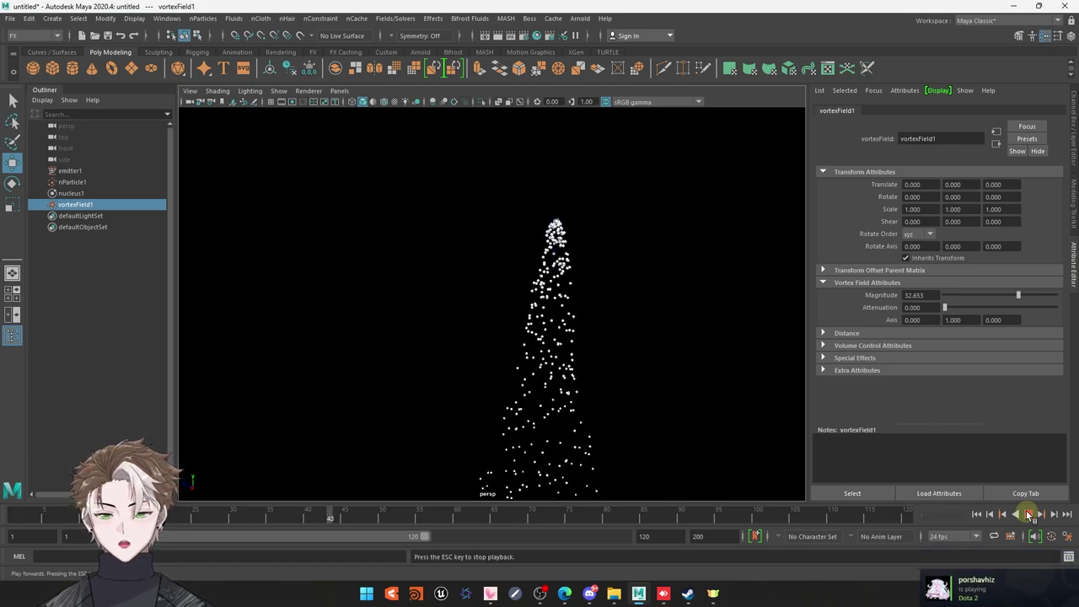
pyautogui.click(1029, 515)
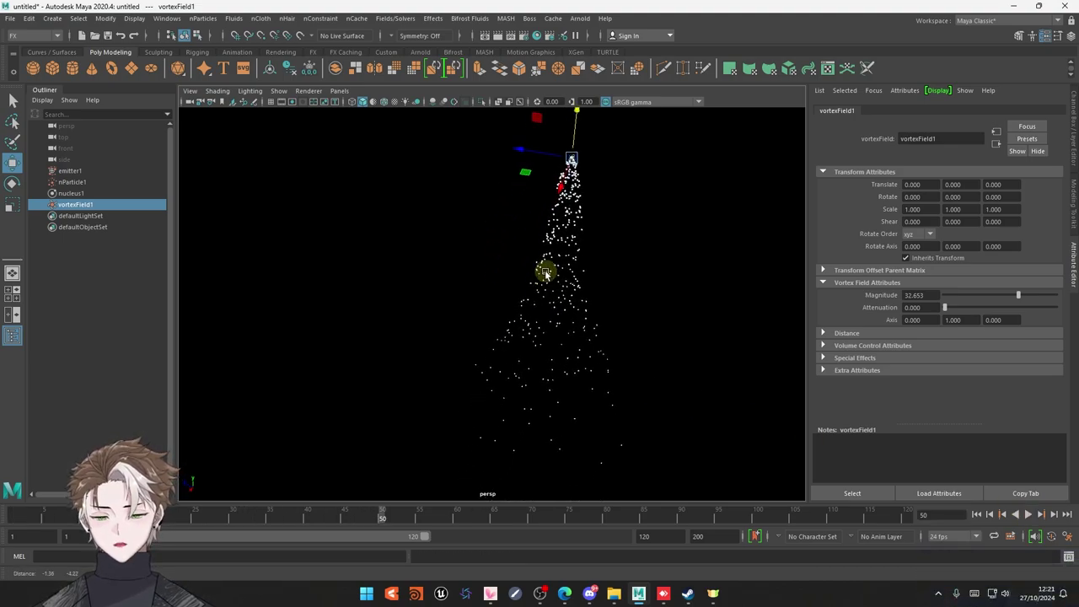
pyautogui.moveTo(545, 270)
pyautogui.keyDown('alt'); pyautogui.mouseDown()
pyautogui.moveTo(456, 221)
pyautogui.moveTo(510, 371)
pyautogui.moveTo(542, 362)
pyautogui.mouseUp(); pyautogui.keyUp('alt')
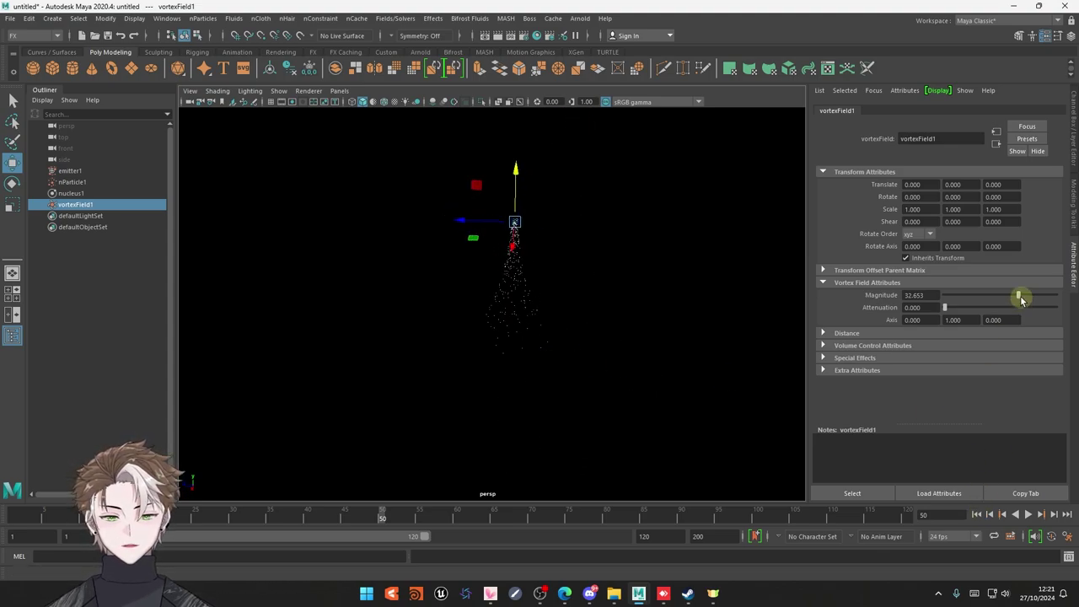
pyautogui.click(977, 514)
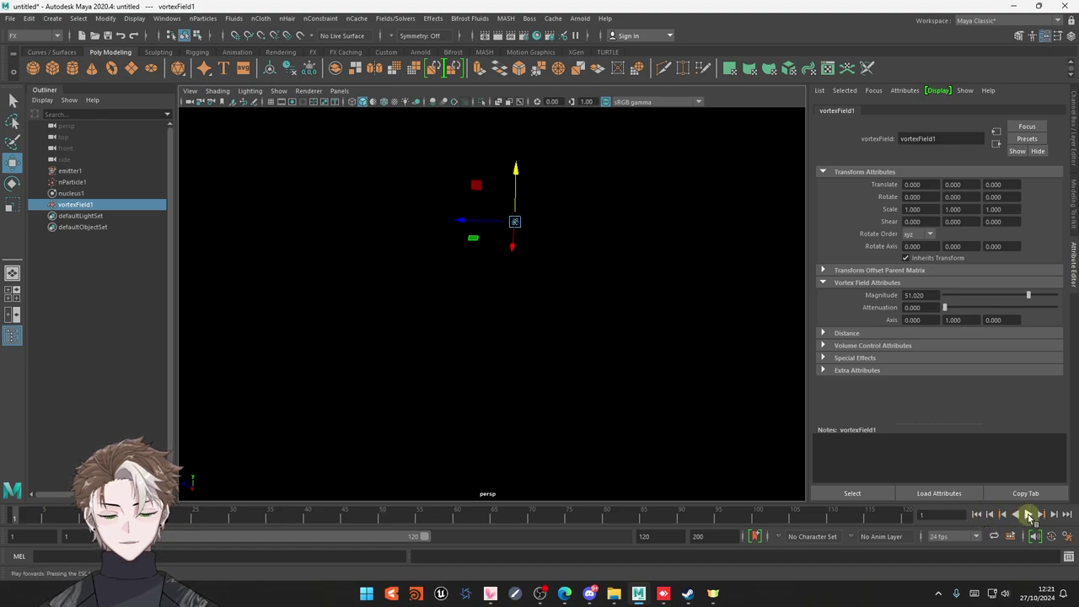
pyautogui.click(1029, 515)
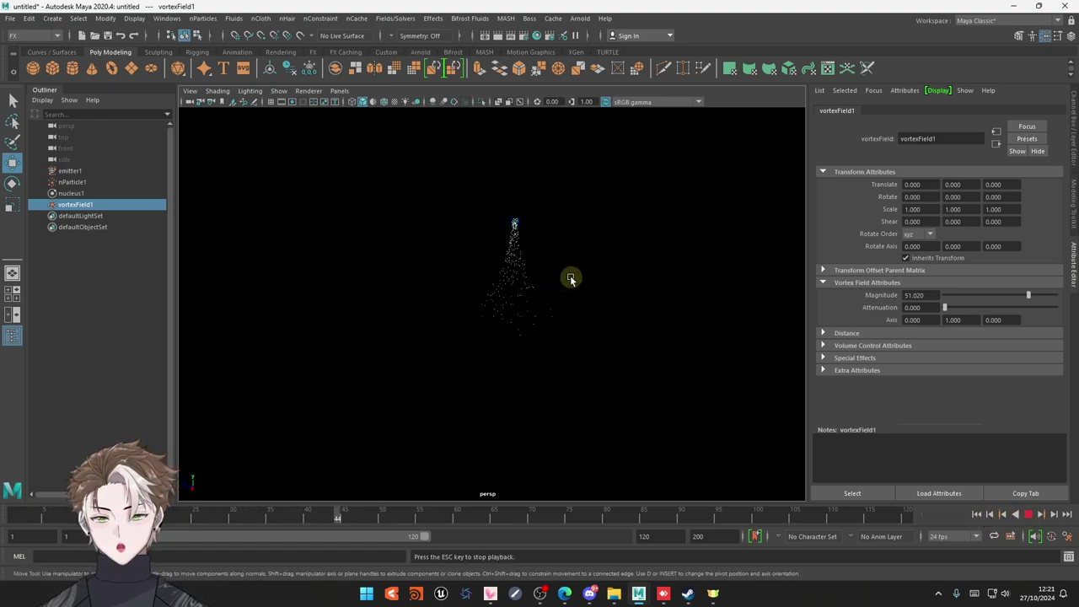
pyautogui.keyDown('alt'); pyautogui.moveTo(535, 325); pyautogui.dragTo(537, 213); pyautogui.keyUp('alt')
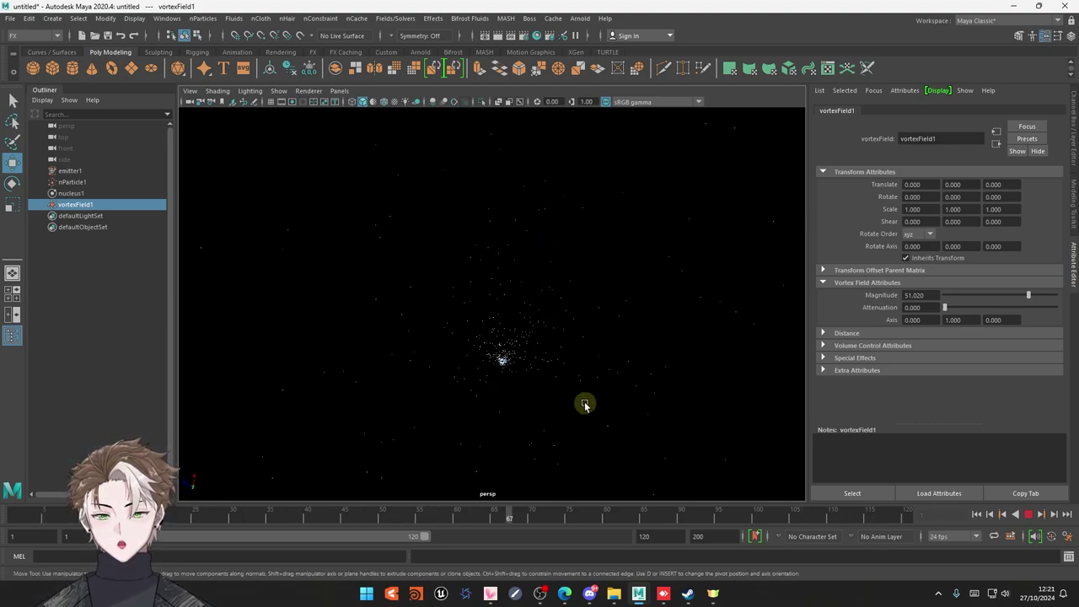
pyautogui.click(1028, 514)
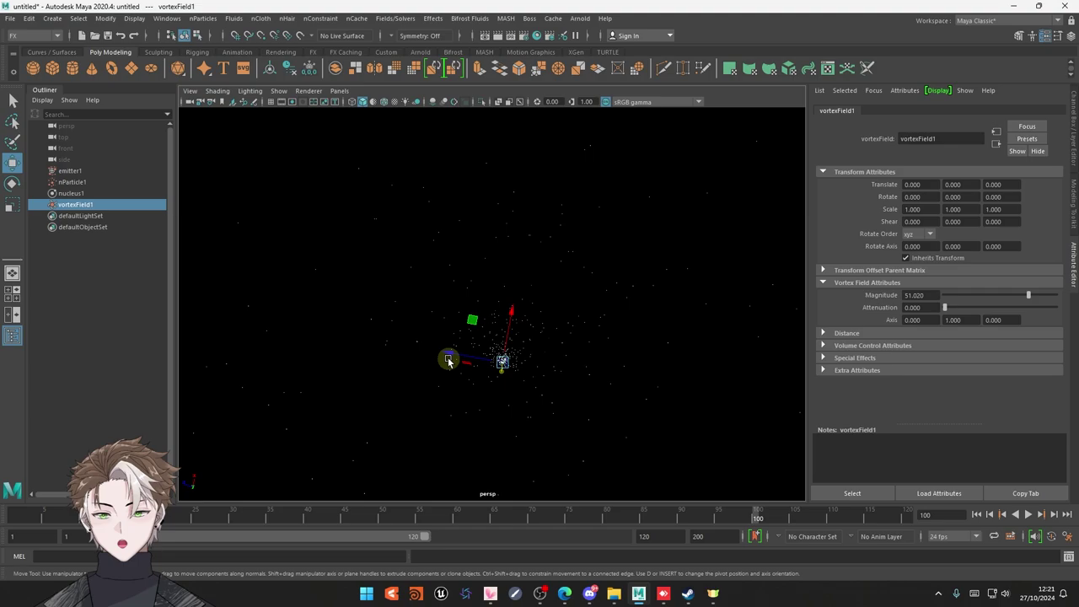
pyautogui.click(1030, 513)
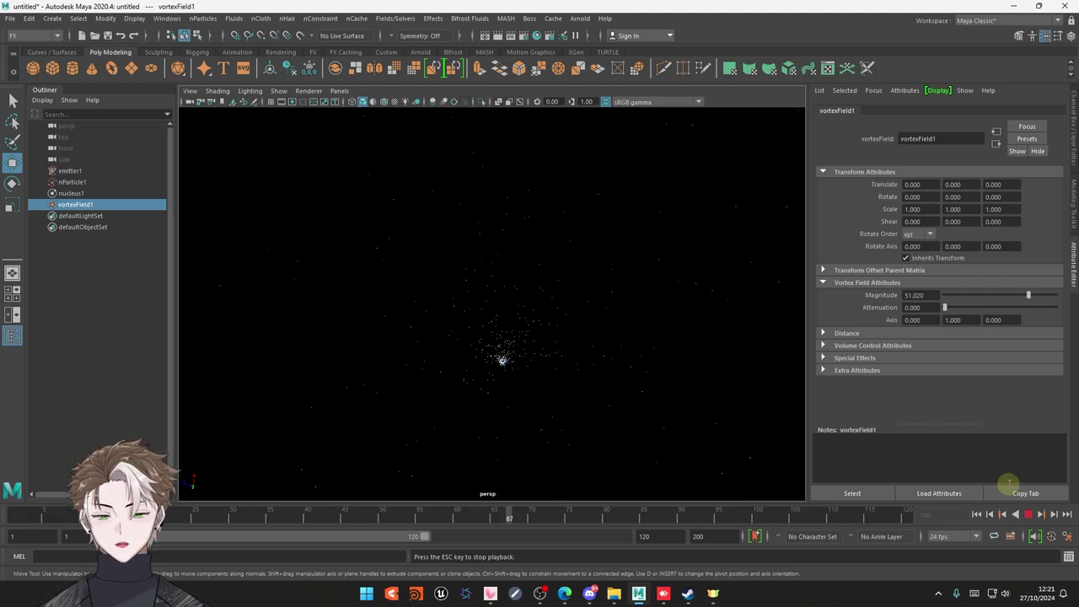
pyautogui.click(1028, 513)
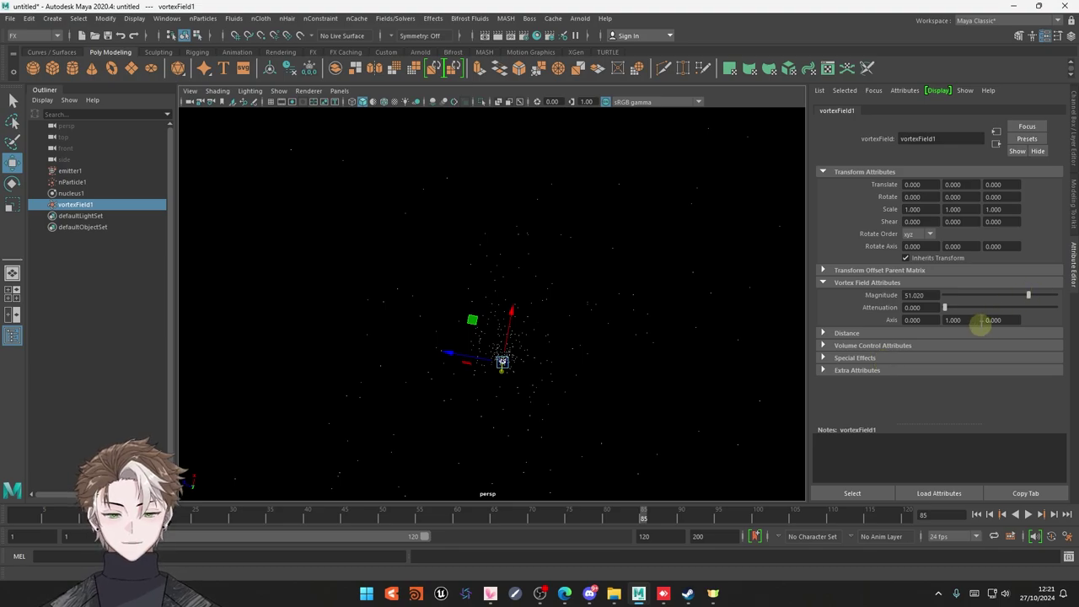
# Flip the vortex Axis Y to -1 and replay the simulation
pyautogui.click(978, 321)
pyautogui.write('-1.000')
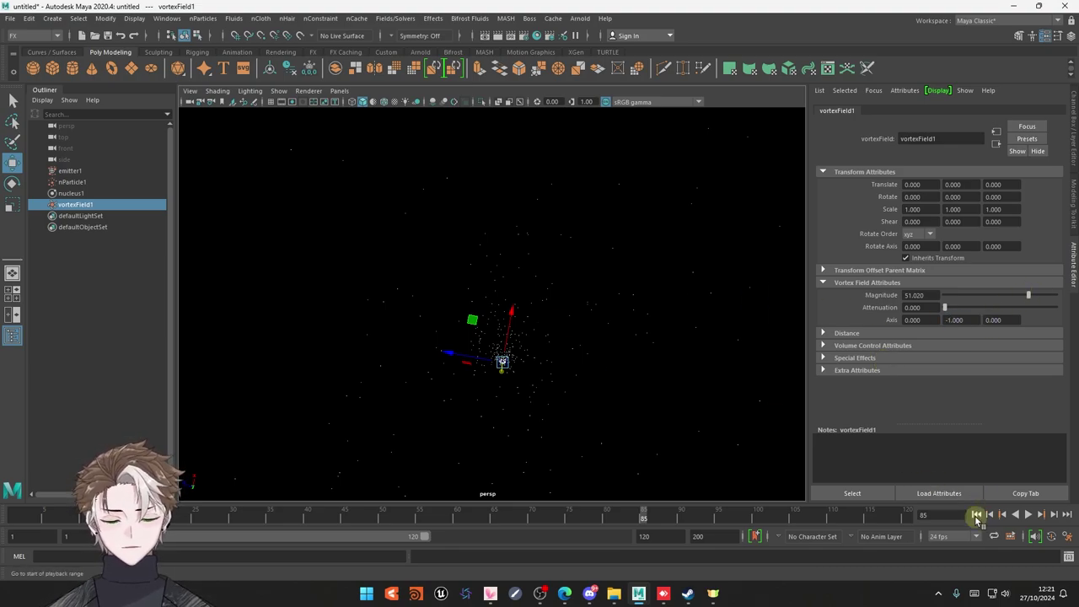
pyautogui.click(977, 513)
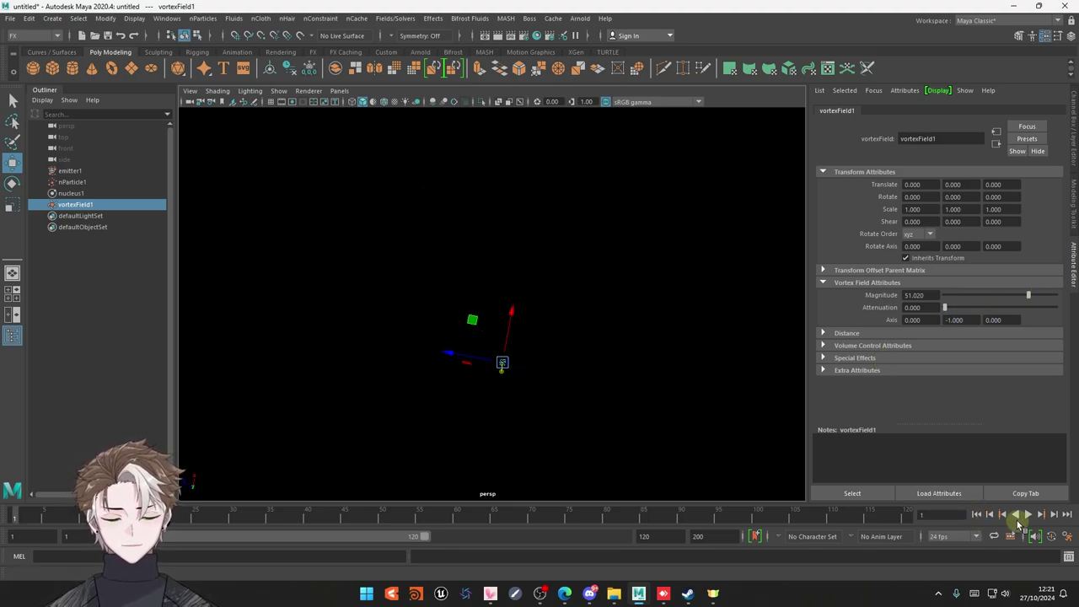
pyautogui.click(1028, 514)
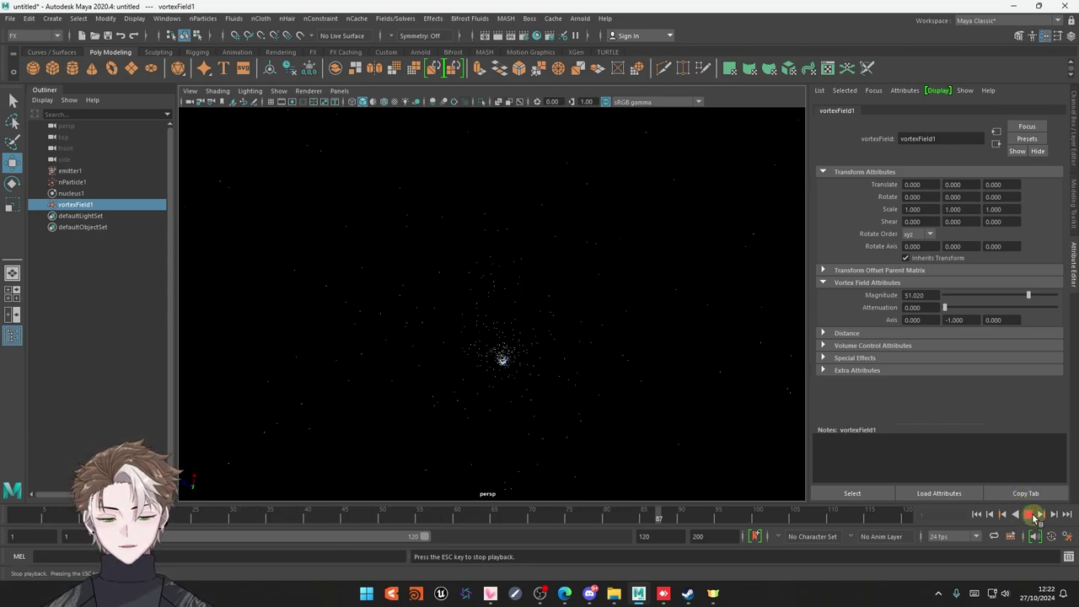
pyautogui.click(1028, 513)
# Restore Axis Y to 1, set Magnitude to -50, and replay
pyautogui.click(957, 320)
pyautogui.write('1')
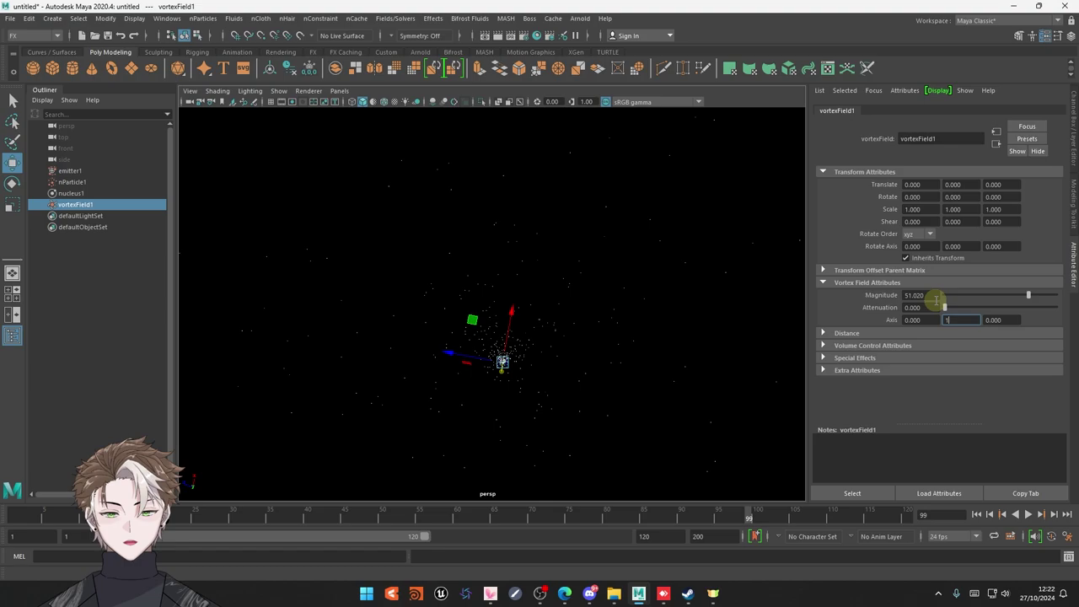
pyautogui.click(923, 295)
pyautogui.write('-50.000')
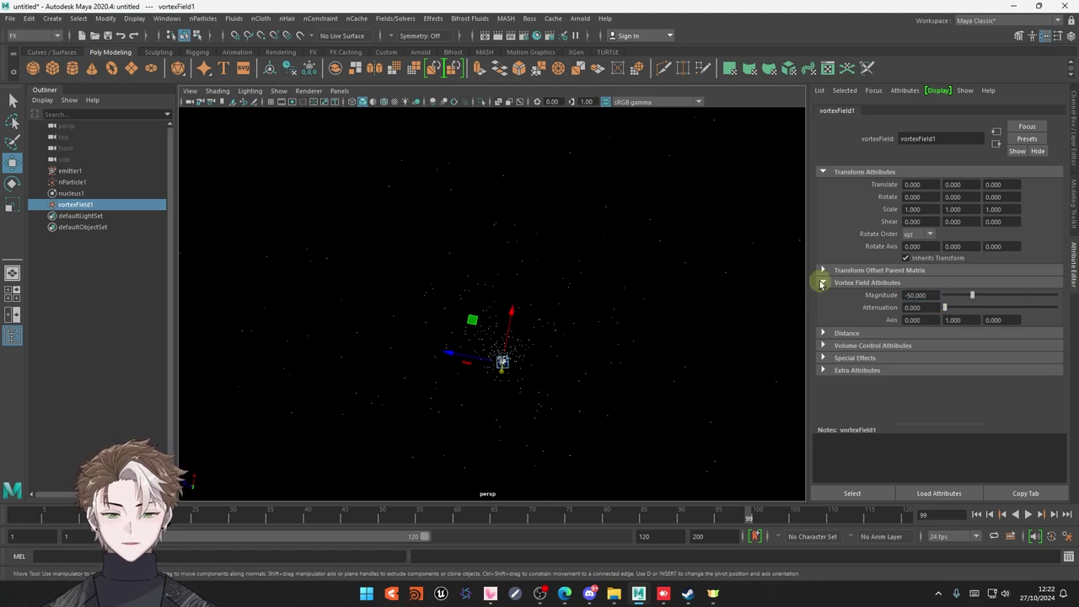
pyautogui.click(977, 513)
pyautogui.click(1028, 514)
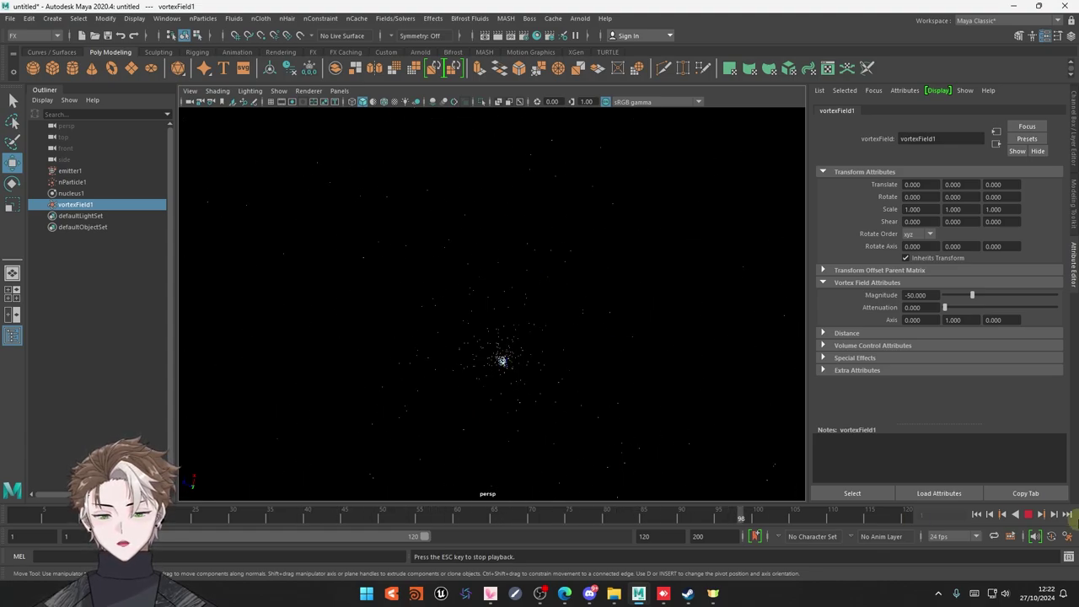
# Orbit to a front view of the vortex and set its Axis Y to 0
pyautogui.click(1038, 516)
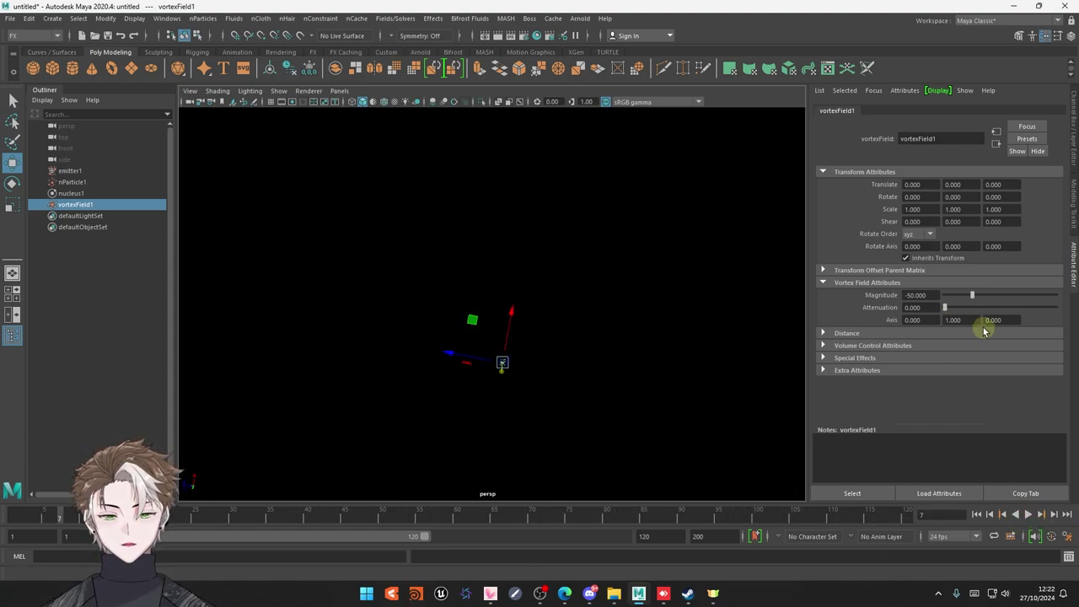
pyautogui.keyDown('alt'); pyautogui.moveTo(614, 321); pyautogui.dragTo(571, 439); pyautogui.keyUp('alt')
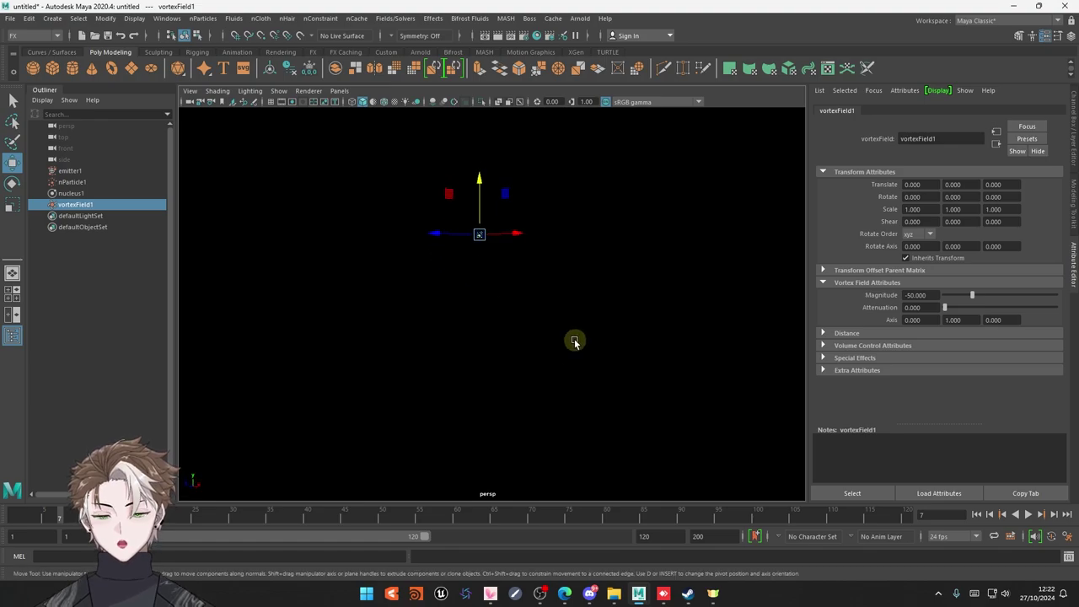
pyautogui.moveTo(574, 341)
pyautogui.keyDown('alt'); pyautogui.mouseDown()
pyautogui.moveTo(566, 354)
pyautogui.moveTo(590, 352)
pyautogui.mouseUp(); pyautogui.keyUp('alt')
pyautogui.doubleClick(972, 320)
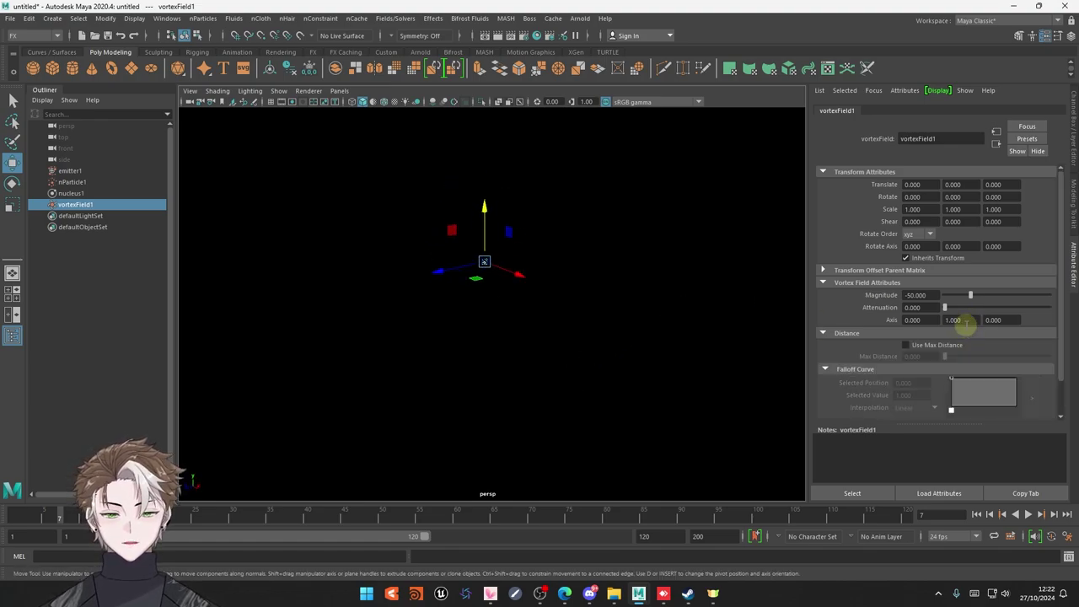
pyautogui.write('0')
pyautogui.press('Return')
pyautogui.write('1.000')
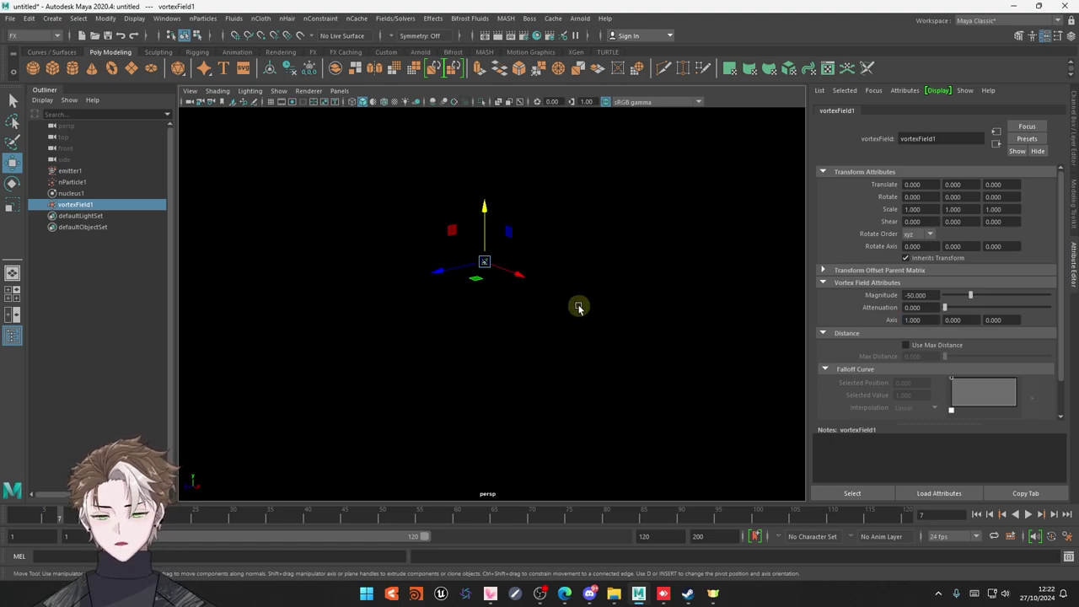
# Replay the simulation, orbiting and dollying toward the particles
pyautogui.click(976, 514)
pyautogui.keyDown('alt'); pyautogui.moveTo(489, 338); pyautogui.dragTo(482, 286); pyautogui.keyUp('alt')
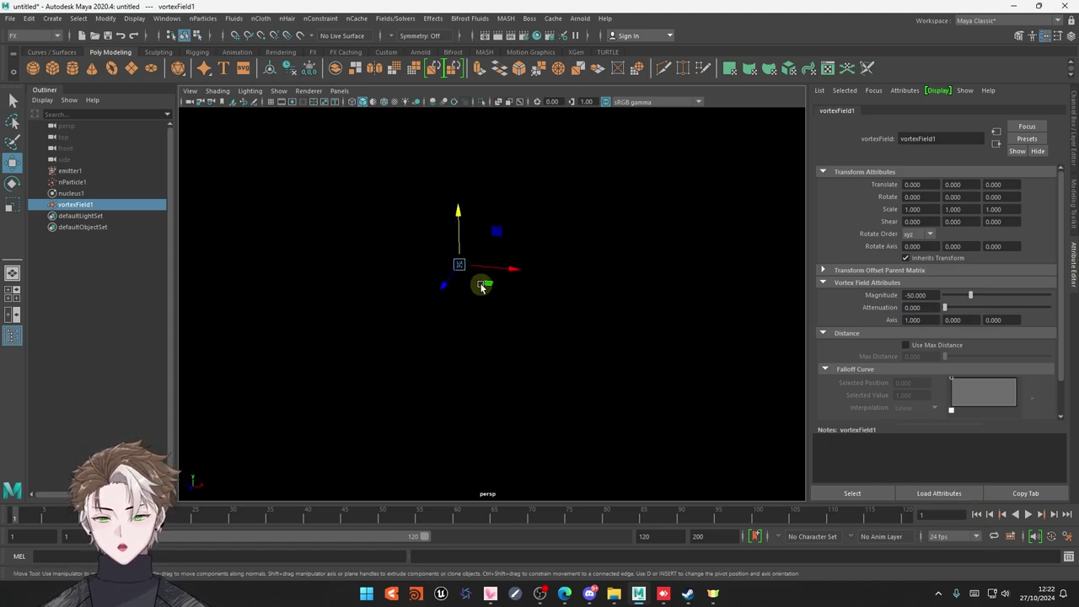
pyautogui.click(1030, 515)
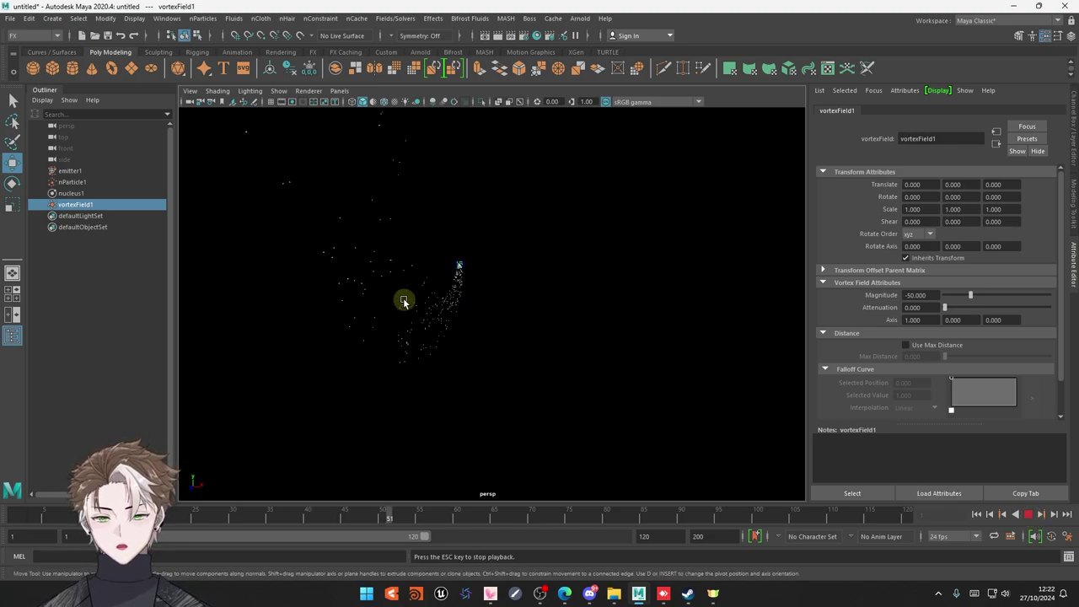
pyautogui.keyDown('alt'); pyautogui.moveTo(397, 313); pyautogui.dragTo(481, 332); pyautogui.keyUp('alt')
pyautogui.keyDown('alt'); pyautogui.moveTo(480, 331); pyautogui.dragTo(476, 362, button='right'); pyautogui.keyUp('alt')
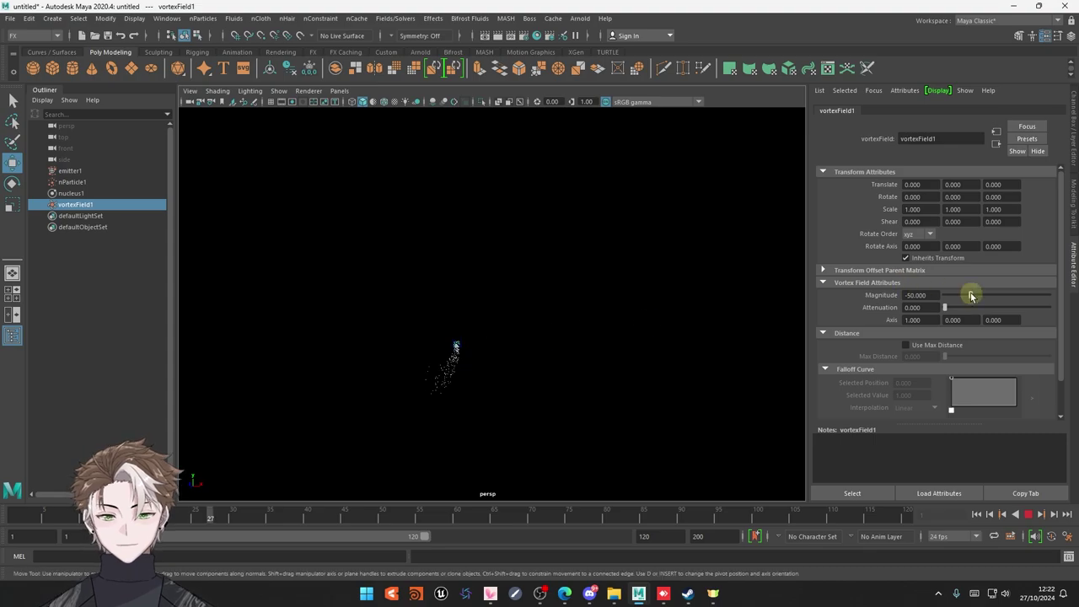
# Raise the vortex magnitude to 35.870, then stop playback and delete vortexField1
pyautogui.moveTo(971, 295); pyautogui.dragTo(1015, 296)
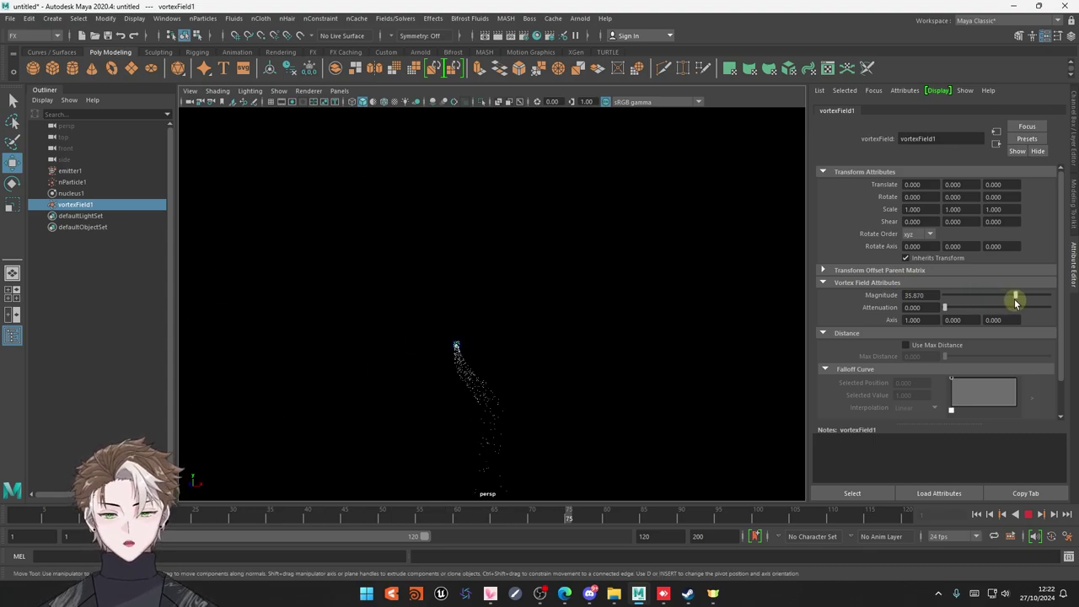
pyautogui.moveTo(691, 333)
pyautogui.keyDown('alt'); pyautogui.mouseDown()
pyautogui.moveTo(630, 334)
pyautogui.moveTo(682, 336)
pyautogui.mouseUp(); pyautogui.keyUp('alt')
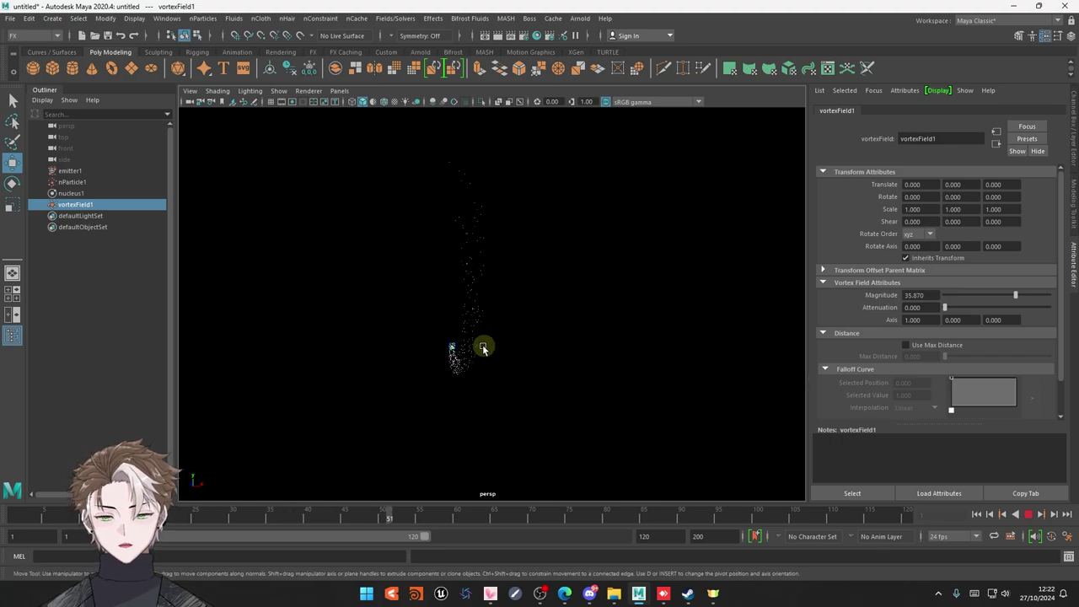
pyautogui.click(1032, 521)
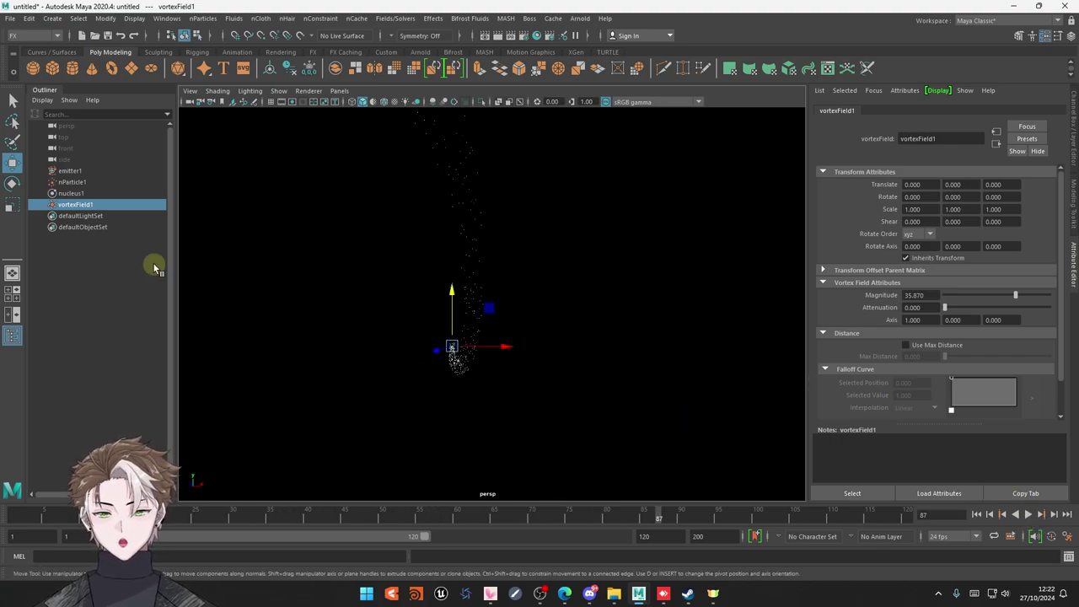
pyautogui.press('Delete')
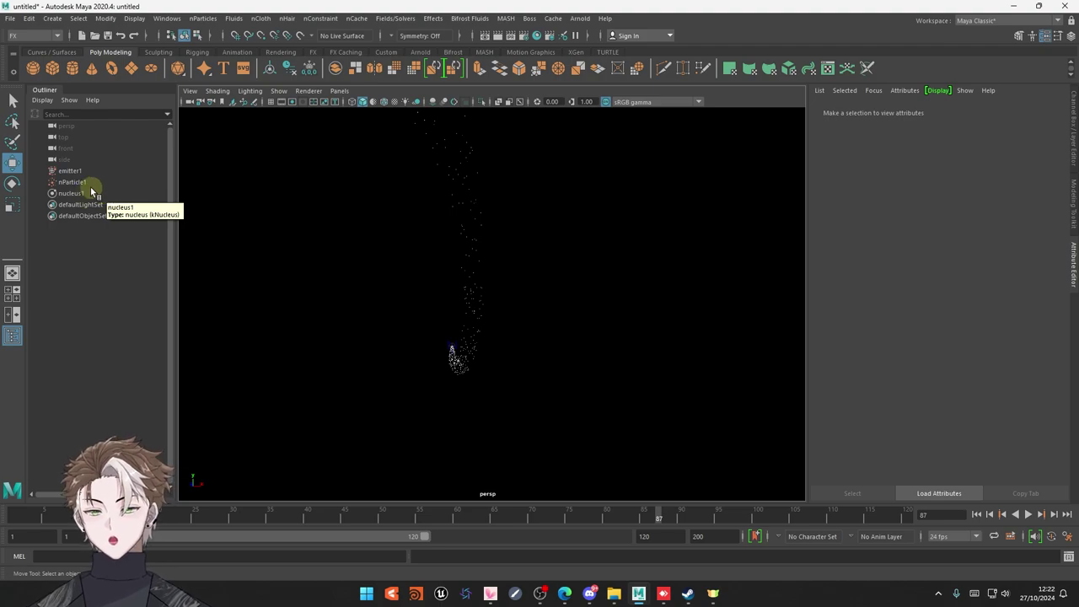
# Select nParticle1 and add a volume axis field to it
pyautogui.click(84, 193)
pyautogui.click(92, 181)
pyautogui.click(408, 18)
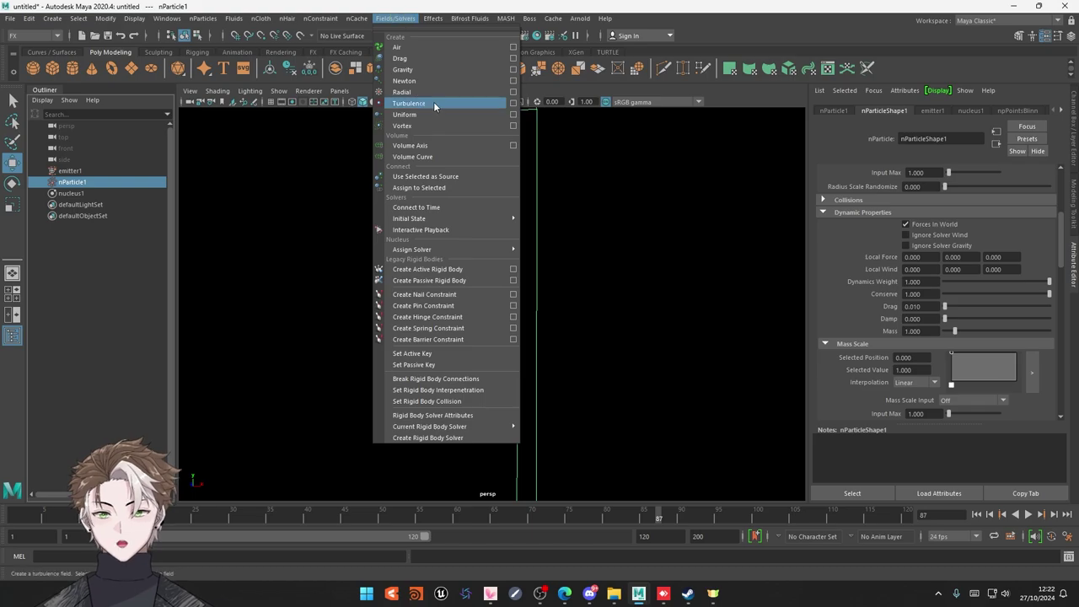
pyautogui.click(449, 146)
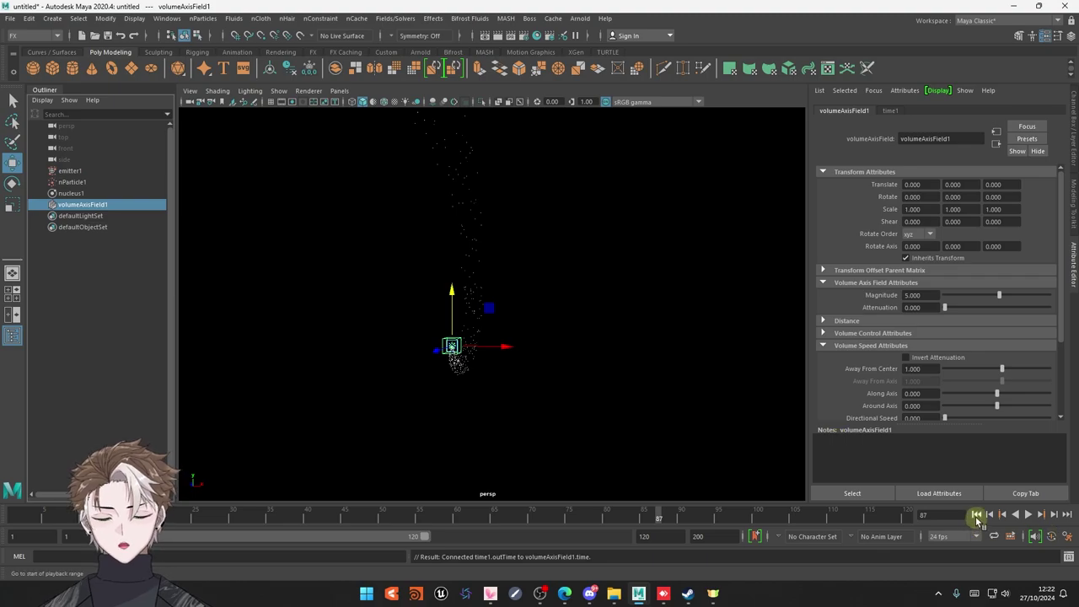
# Frame the field and scale its box uniformly to 3.283 around the emitter
pyautogui.click(978, 521)
pyautogui.press('f')
pyautogui.scroll(-3, 450, 375)
pyautogui.keyDown('alt'); pyautogui.moveTo(451, 393); pyautogui.dragTo(474, 396); pyautogui.keyUp('alt')
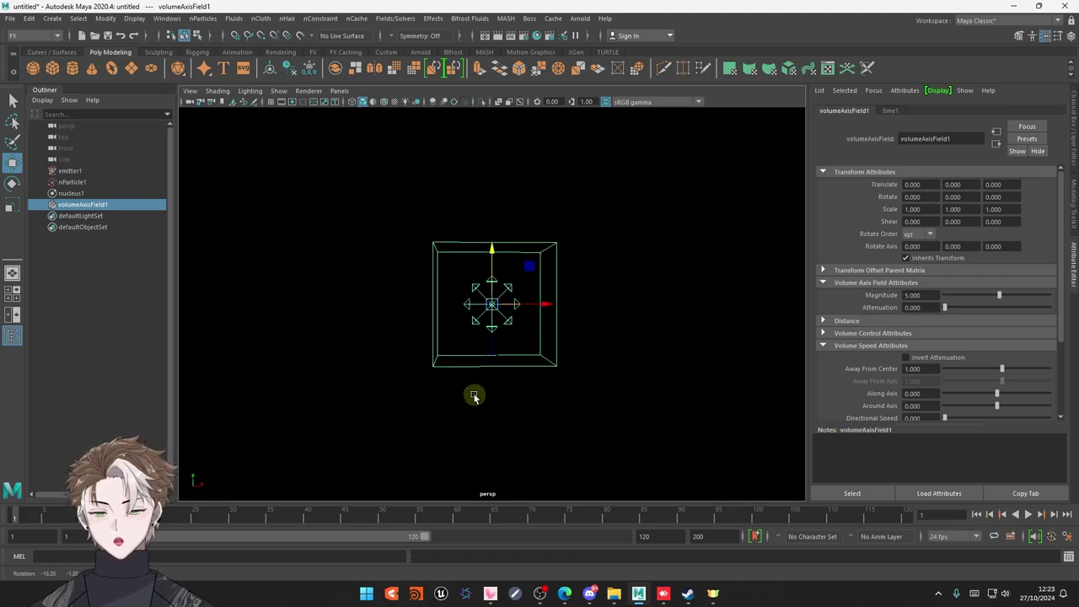
pyautogui.press('r')
pyautogui.scroll(-2, 474, 396)
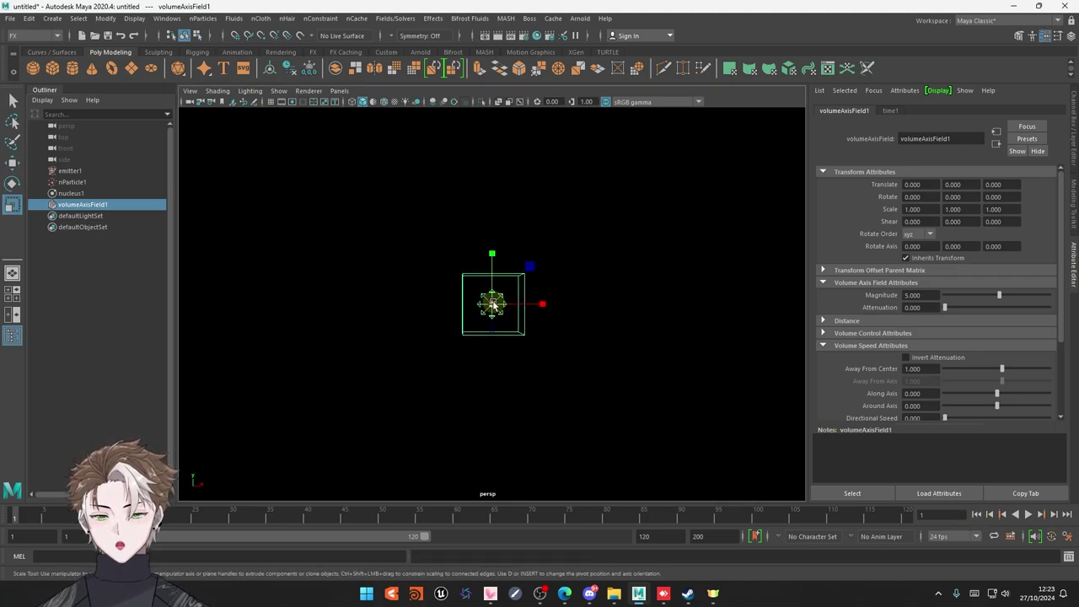
pyautogui.moveTo(494, 306); pyautogui.dragTo(571, 328)
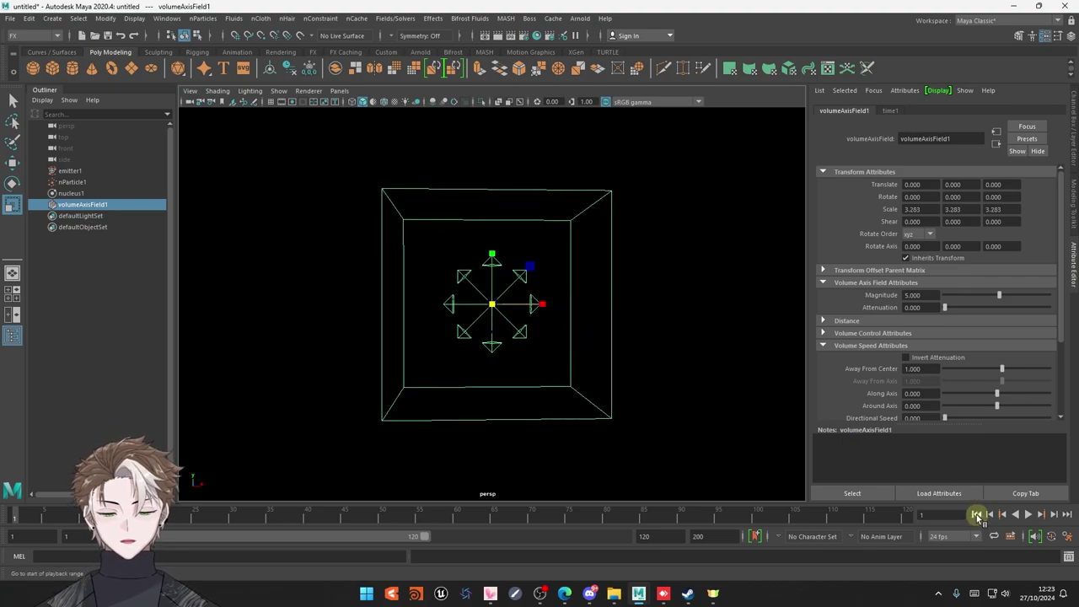
# Play the simulation briefly and stop to inspect the particles
pyautogui.click(1028, 514)
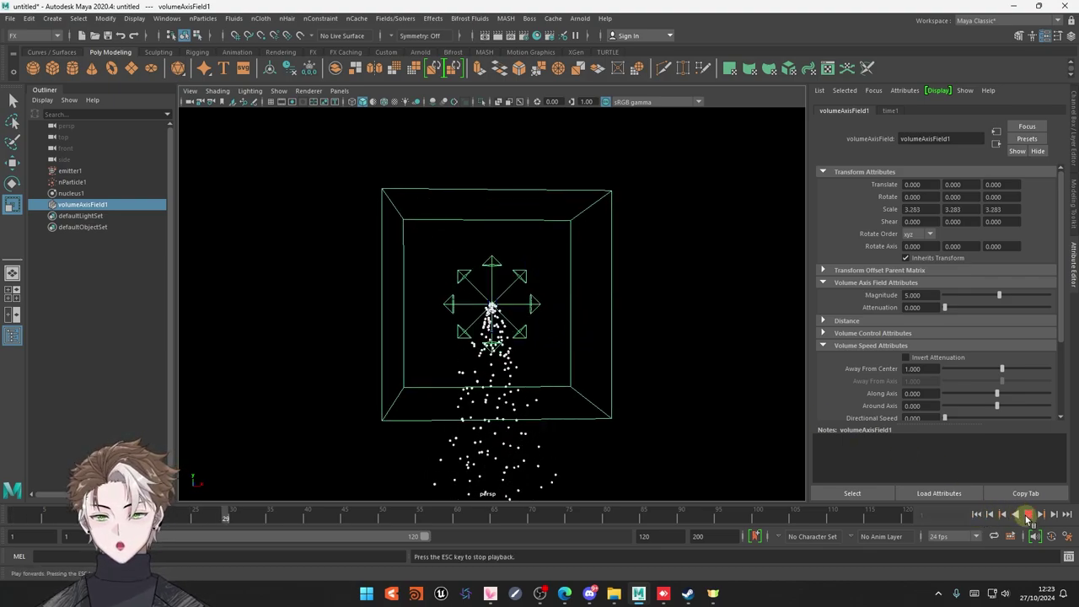
pyautogui.click(1028, 514)
pyautogui.scroll(-3, 658, 397)
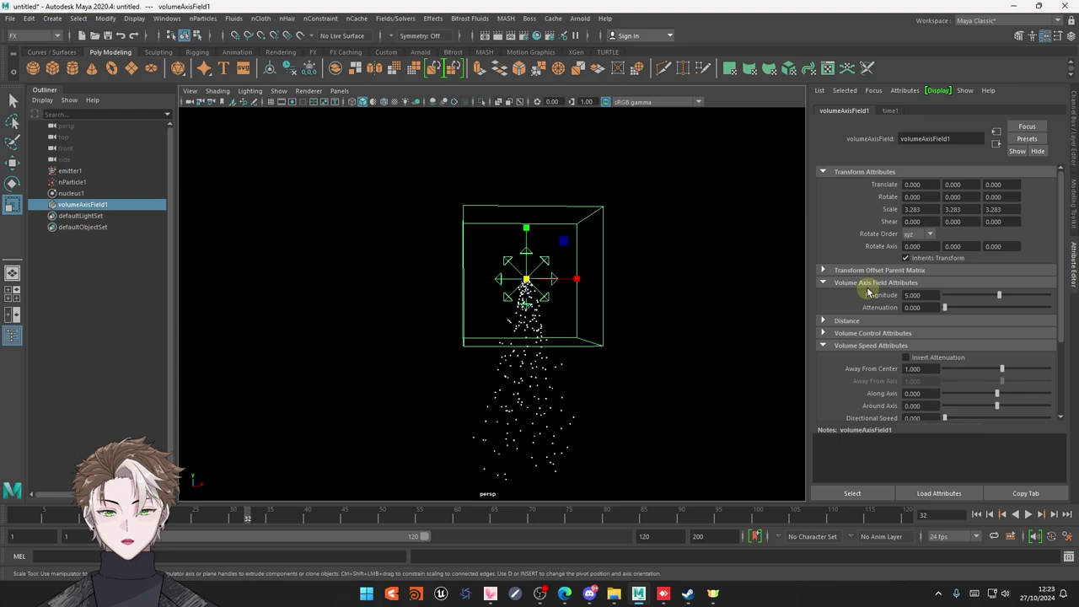
pyautogui.scroll(-2, 869, 291)
pyautogui.scroll(-1, 901, 296)
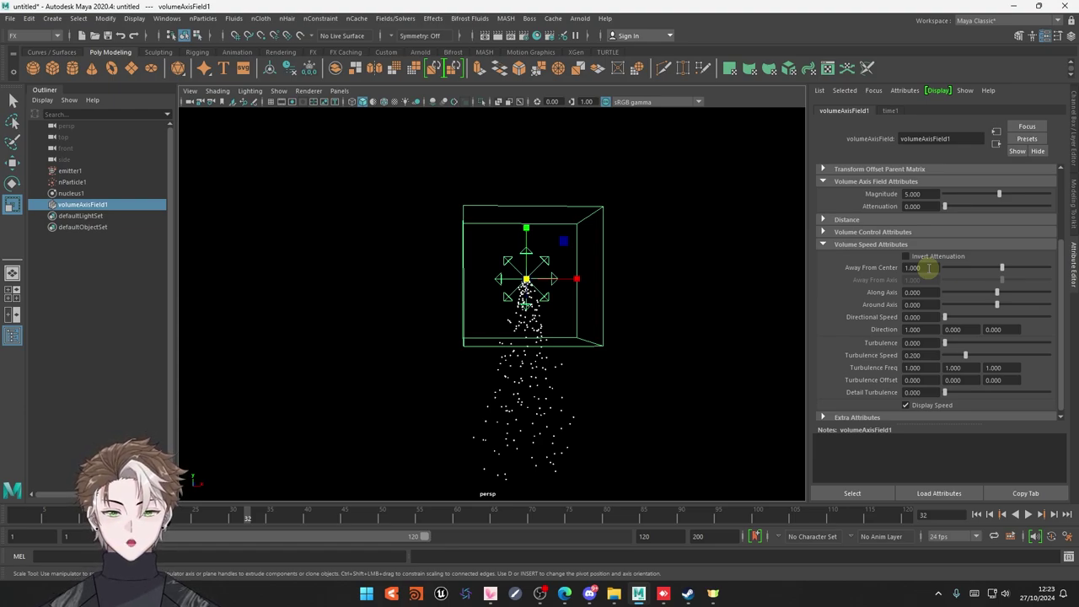
# Set the volume axis Away From Center to 5 and test it in playback
pyautogui.scroll(-1, 930, 291)
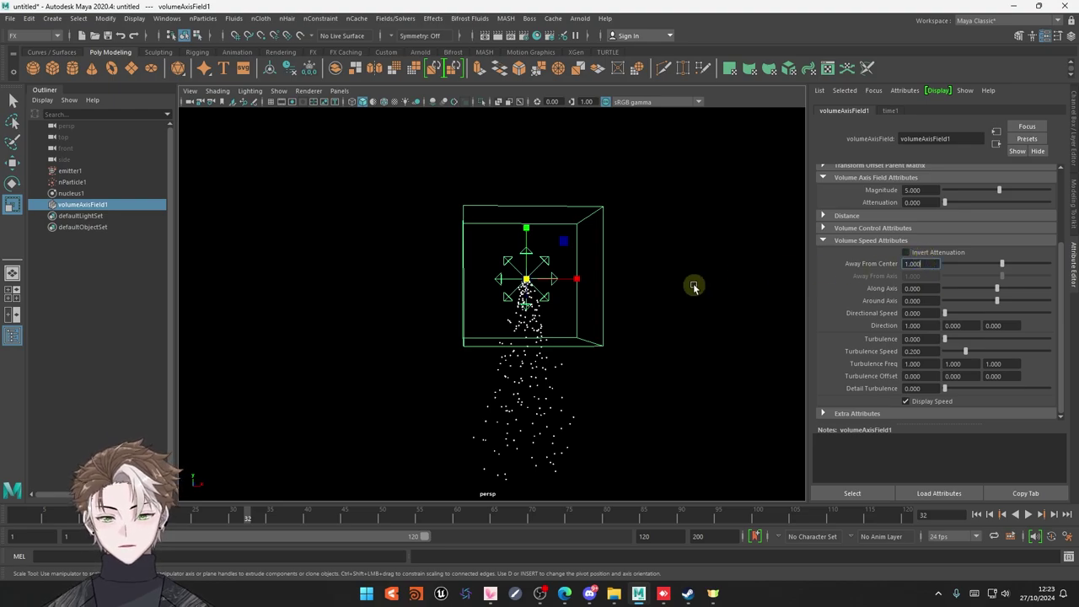
pyautogui.doubleClick(925, 264)
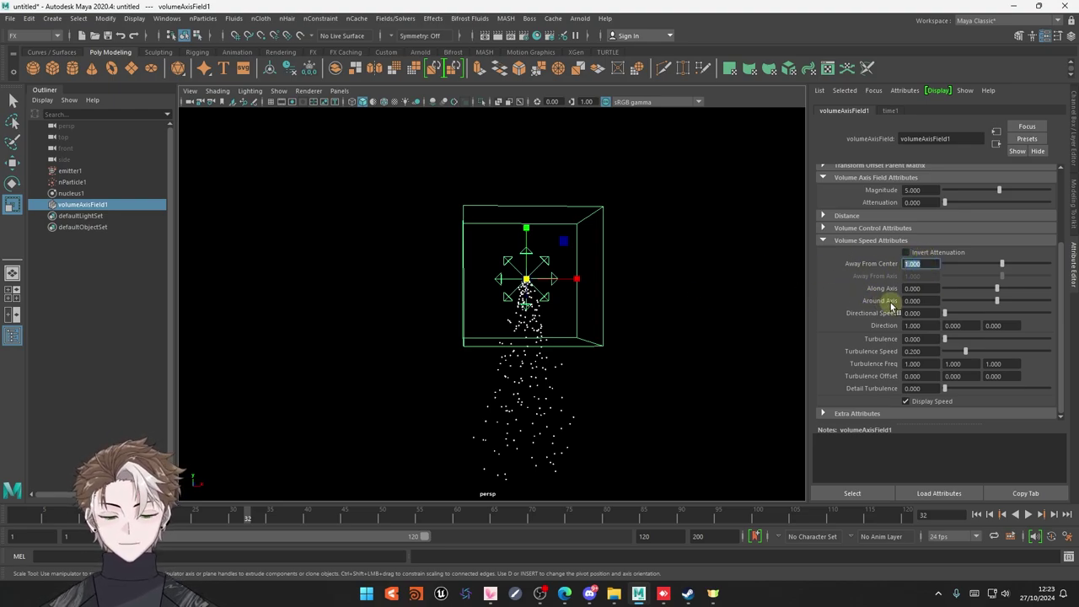
pyautogui.write('5')
pyautogui.click(914, 288)
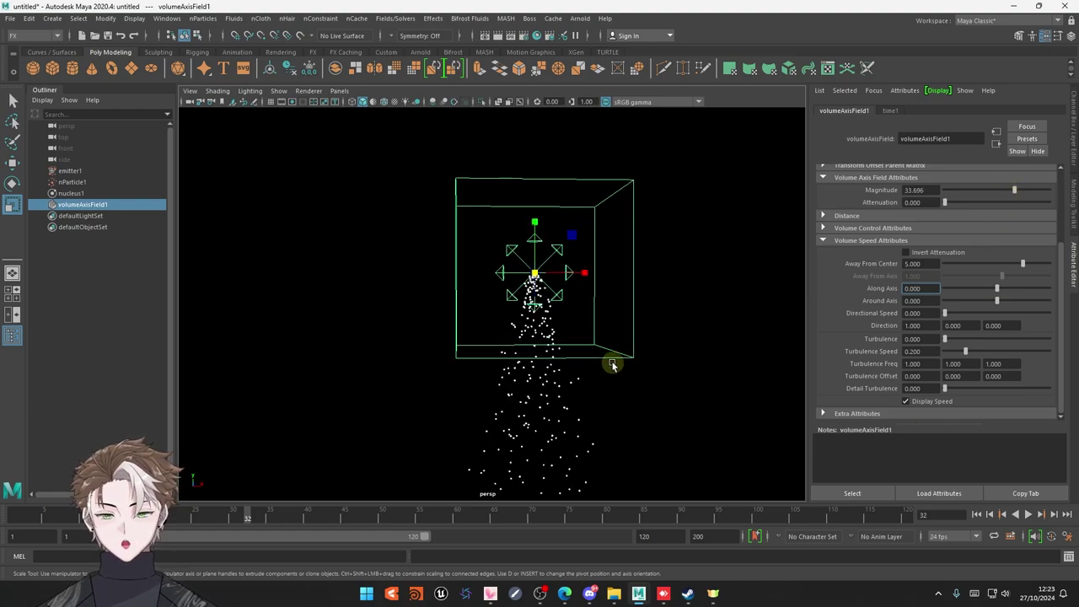
pyautogui.click(976, 515)
pyautogui.click(1028, 516)
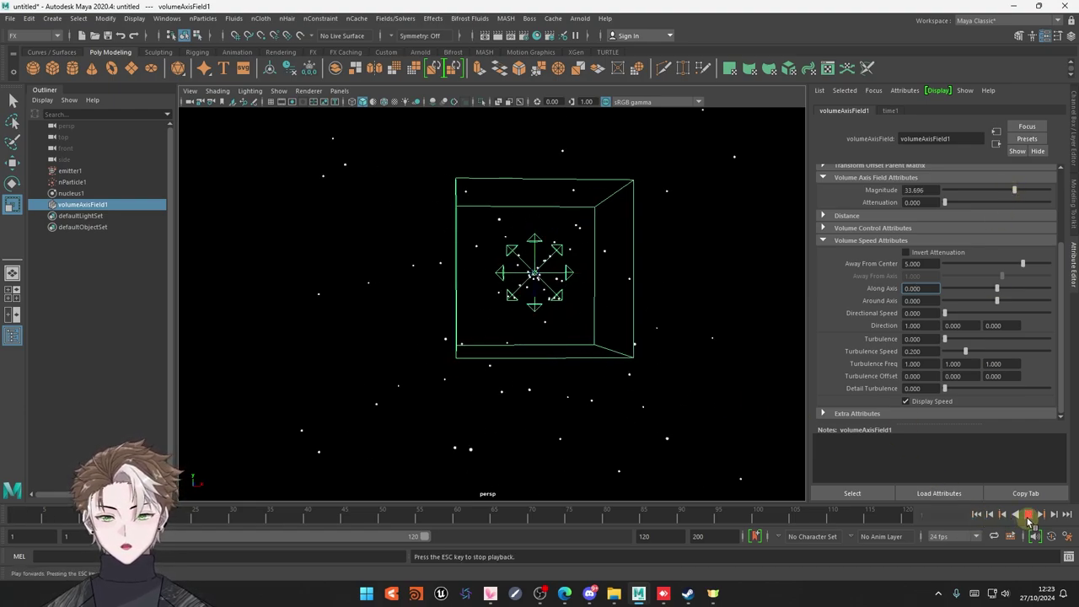
pyautogui.scroll(-3, 553, 350)
pyautogui.scroll(-3, 506, 353)
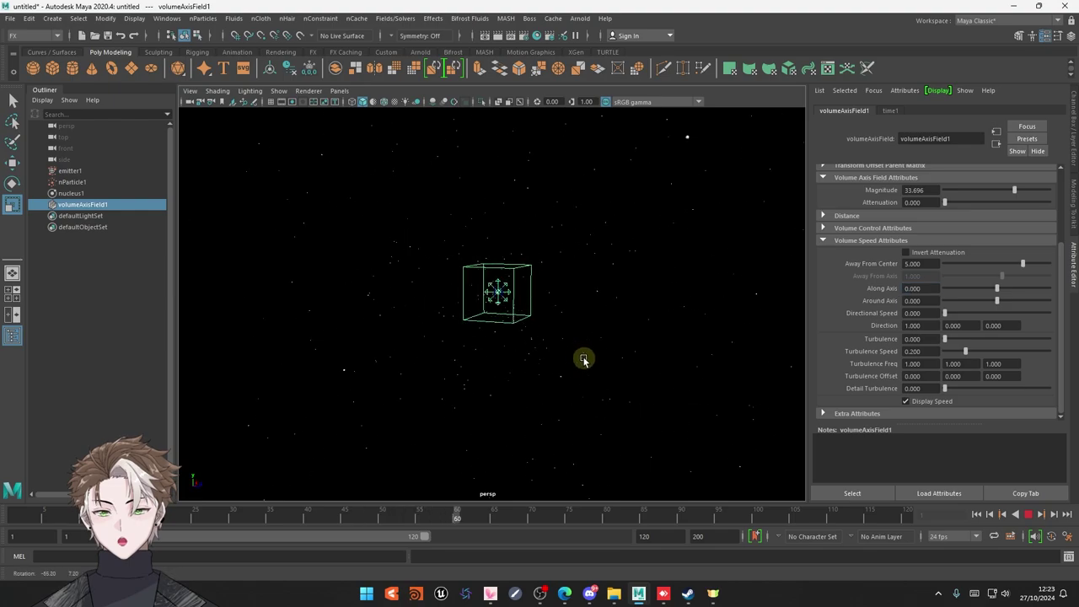
pyautogui.scroll(1, 472, 337)
pyautogui.scroll(3, 500, 300)
pyautogui.moveTo(501, 300)
pyautogui.keyDown('alt'); pyautogui.mouseDown()
pyautogui.moveTo(506, 325)
pyautogui.moveTo(475, 356)
pyautogui.moveTo(494, 356)
pyautogui.mouseUp(); pyautogui.keyUp('alt')
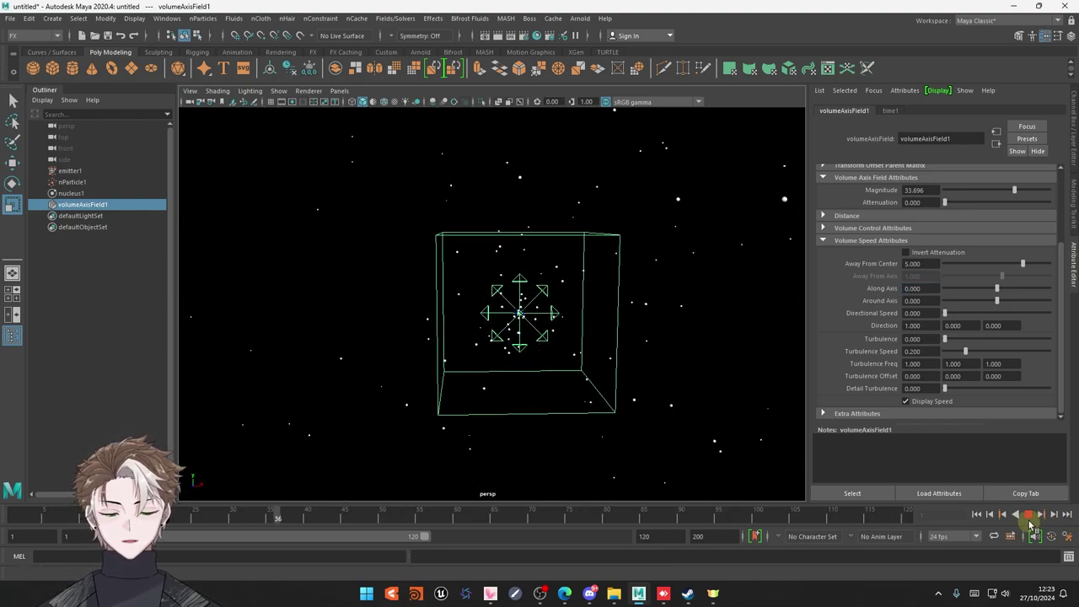
pyautogui.click(1029, 515)
# Reset Away From Center to 0 and replay the stream, orbiting around the field box
pyautogui.click(919, 263)
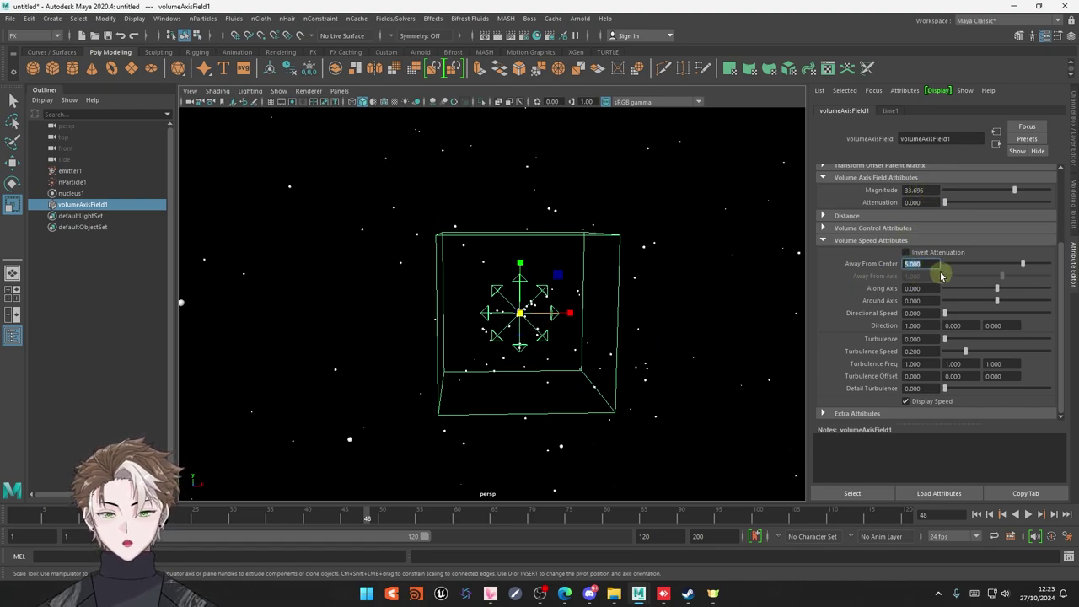
pyautogui.write('0')
pyautogui.press('Return')
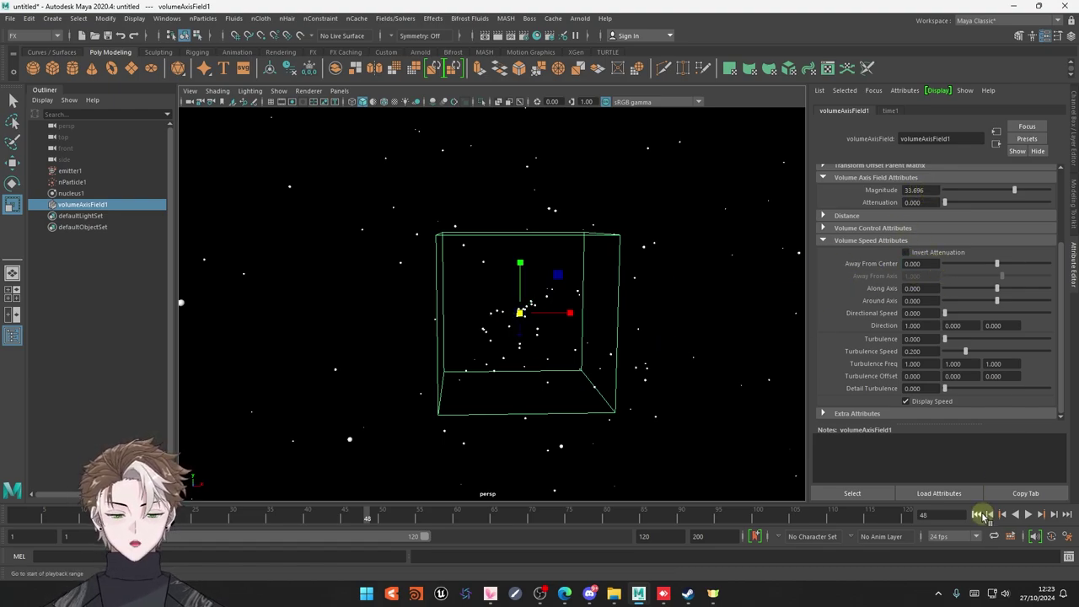
pyautogui.click(1029, 515)
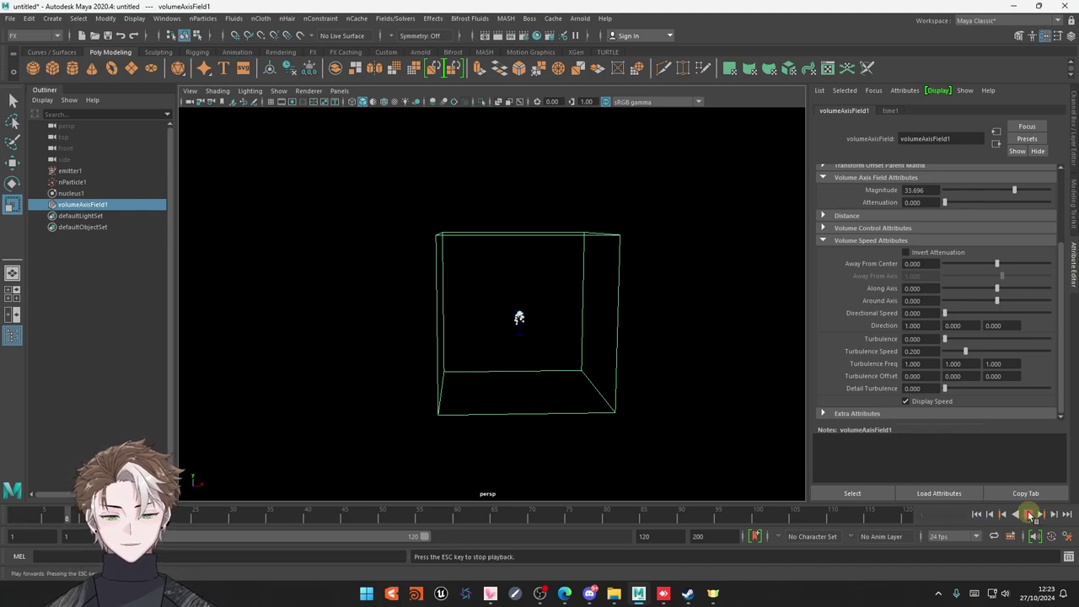
pyautogui.click(1029, 515)
pyautogui.moveTo(602, 380)
pyautogui.keyDown('alt'); pyautogui.mouseDown()
pyautogui.moveTo(482, 386)
pyautogui.moveTo(496, 391)
pyautogui.mouseUp(); pyautogui.keyUp('alt')
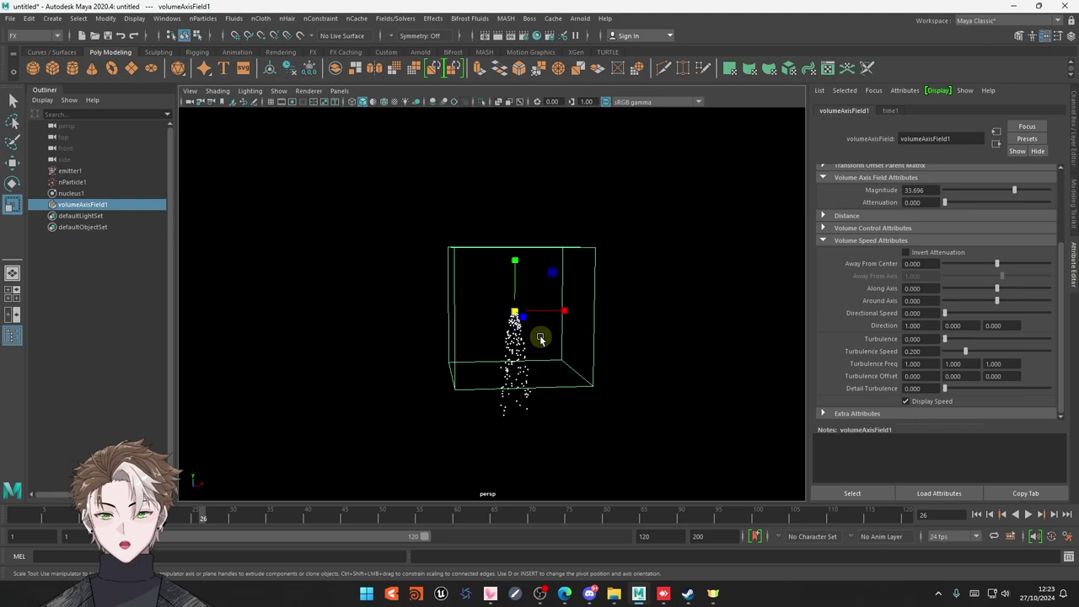
pyautogui.click(977, 514)
pyautogui.click(1029, 514)
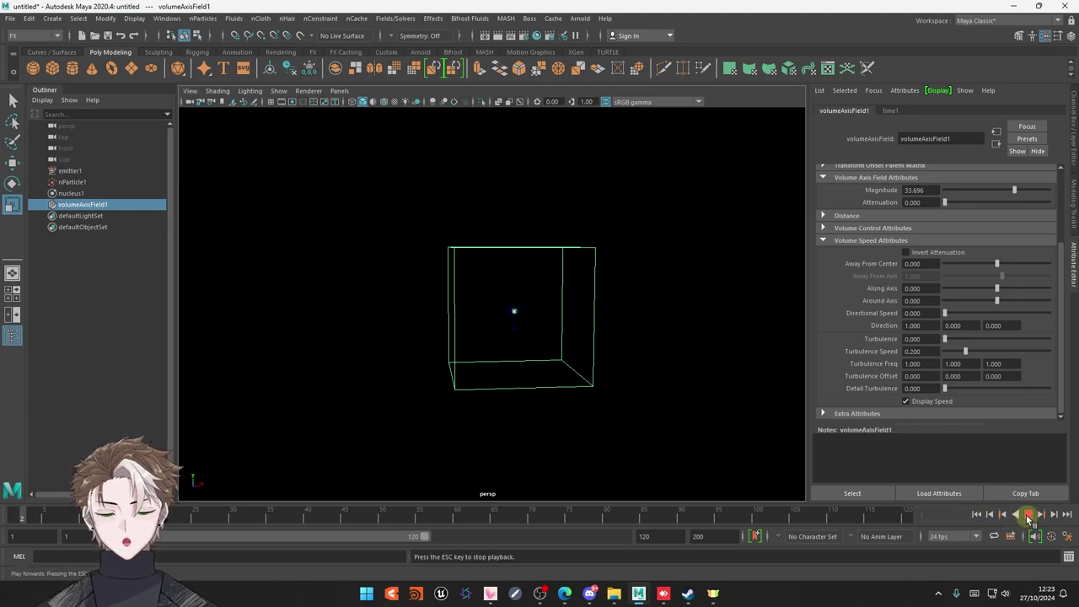
pyautogui.click(1029, 514)
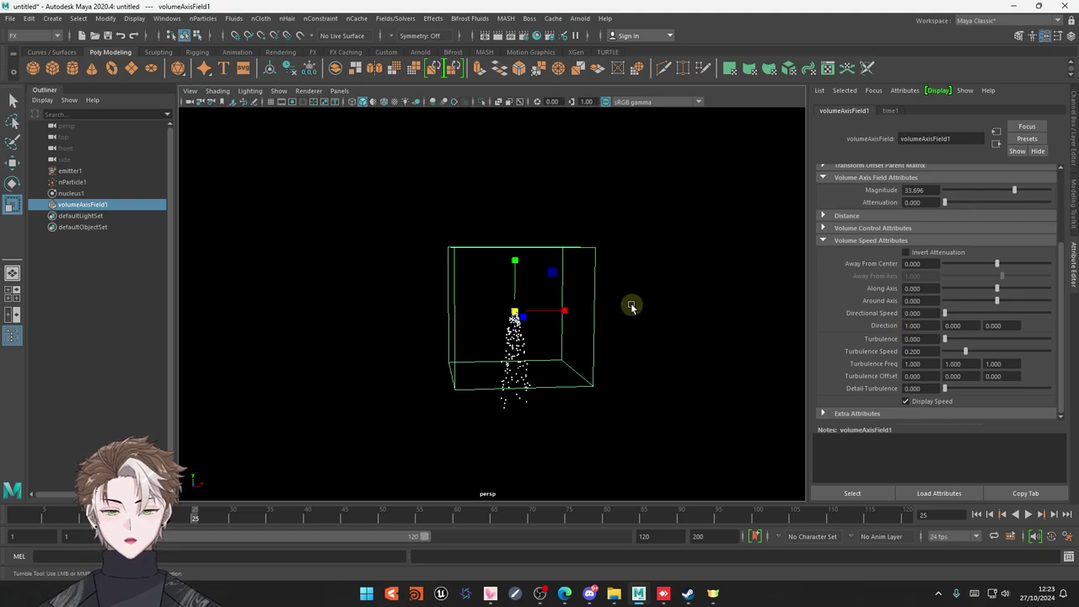
pyautogui.keyDown('alt'); pyautogui.moveTo(631, 303); pyautogui.dragTo(622, 315); pyautogui.keyUp('alt')
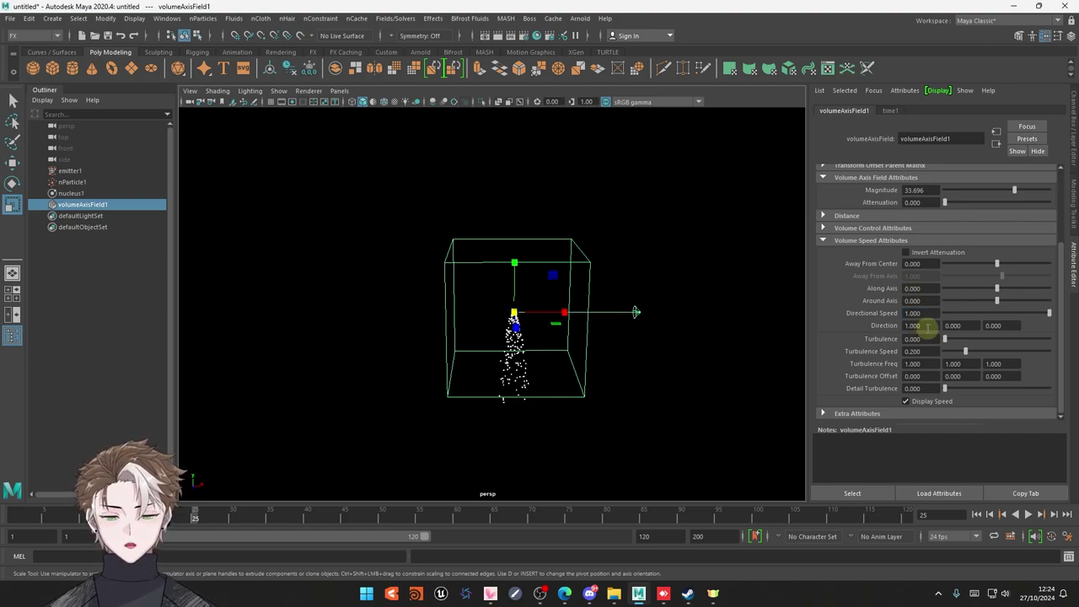
# Set the volume axis field's Direction to 1, 0, 0 so it points along X
pyautogui.doubleClick(914, 326)
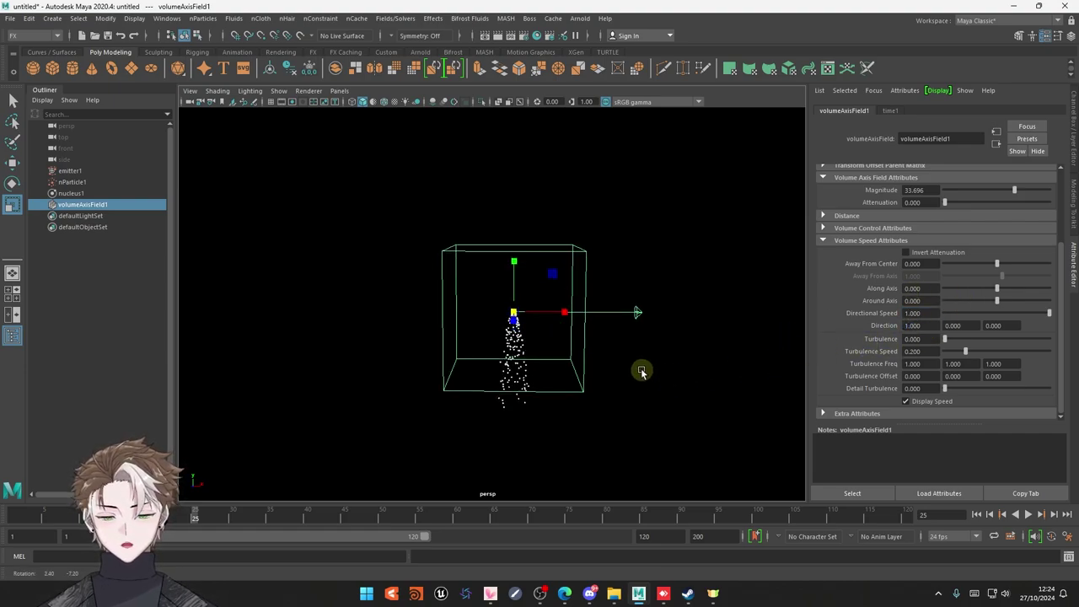
pyautogui.press('Return')
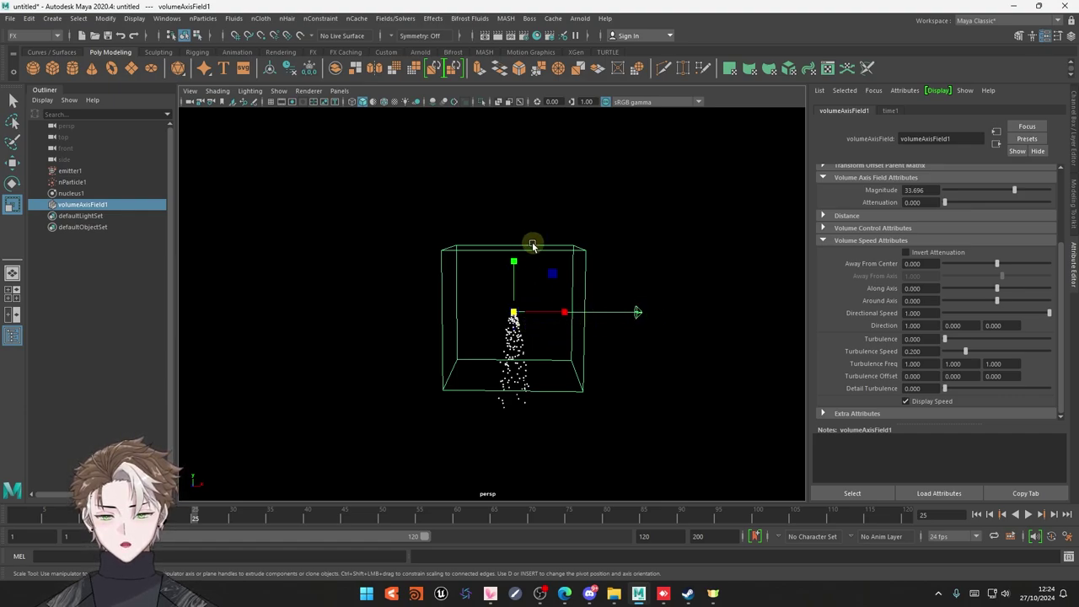
pyautogui.doubleClick(927, 326)
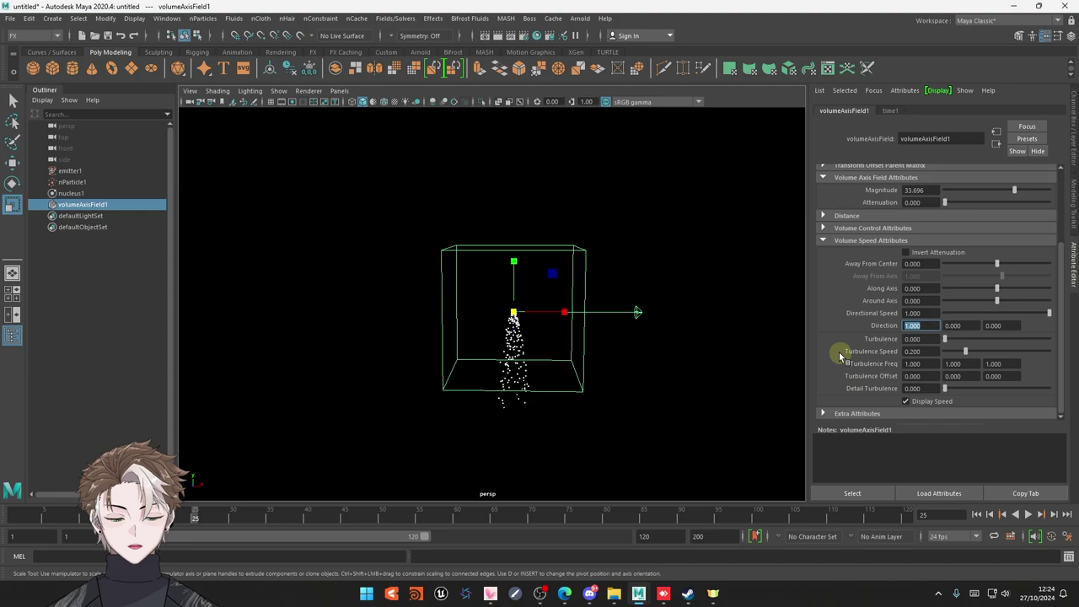
pyautogui.write('0')
pyautogui.press('Tab')
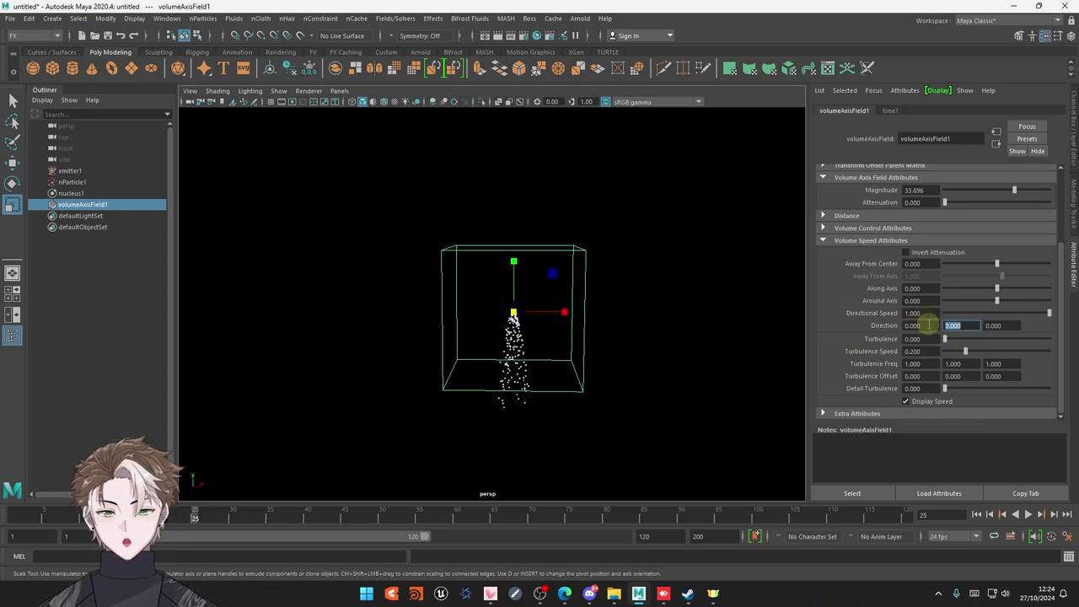
pyautogui.write('1')
pyautogui.click(928, 326)
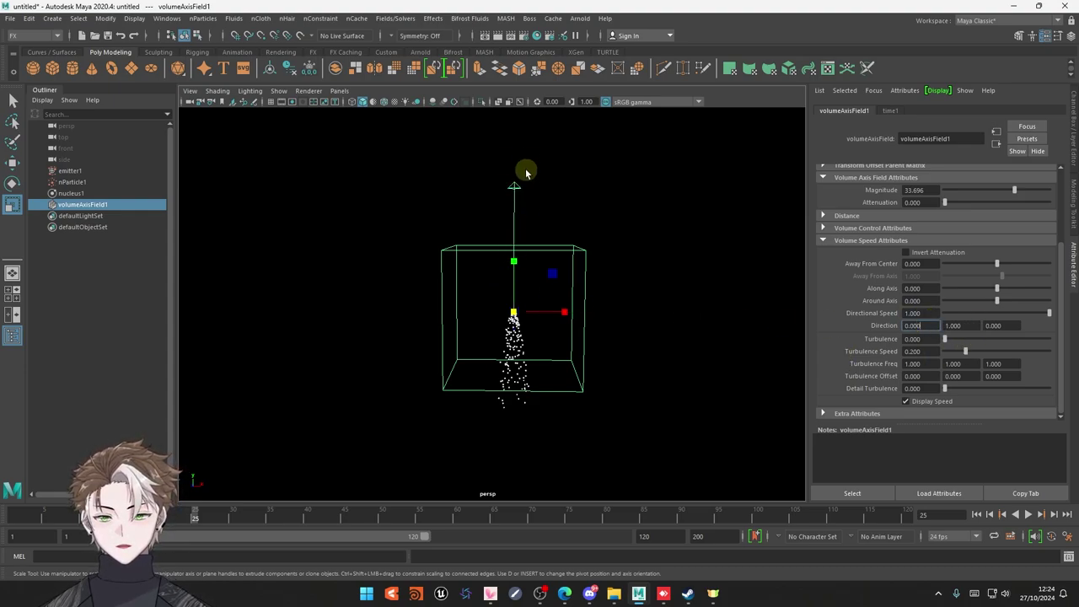
pyautogui.moveTo(934, 329); pyautogui.dragTo(835, 323)
pyautogui.click(915, 338)
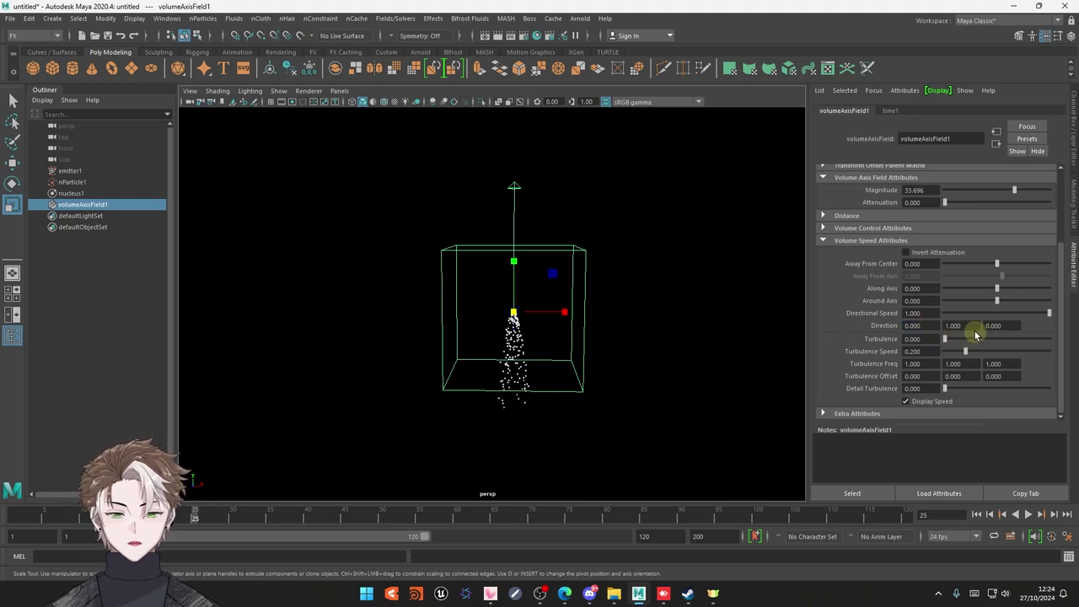
pyautogui.moveTo(970, 325); pyautogui.dragTo(932, 320)
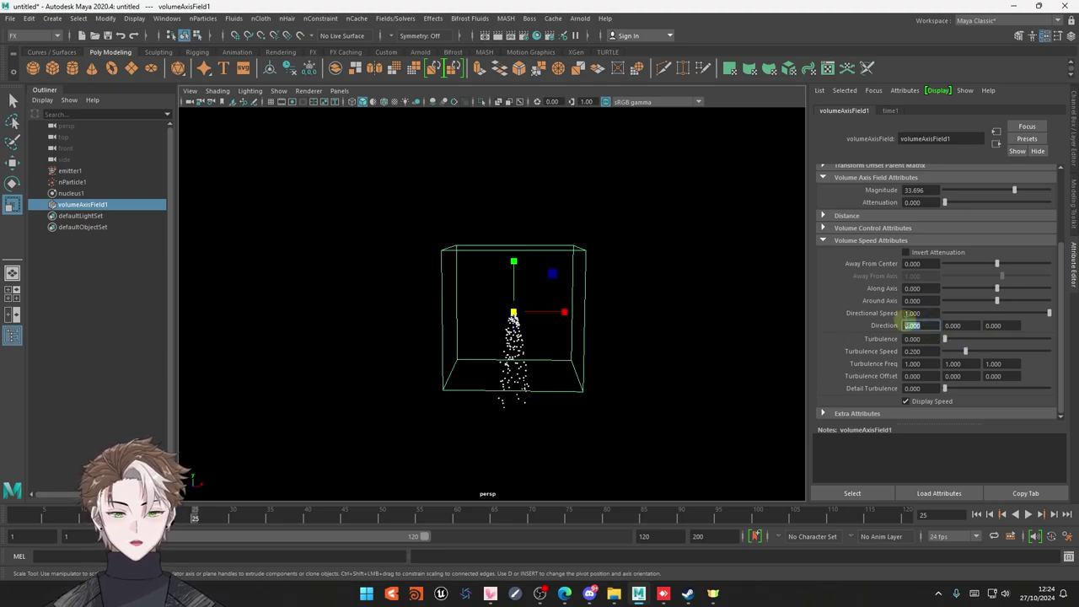
pyautogui.write('1')
pyautogui.press('Return')
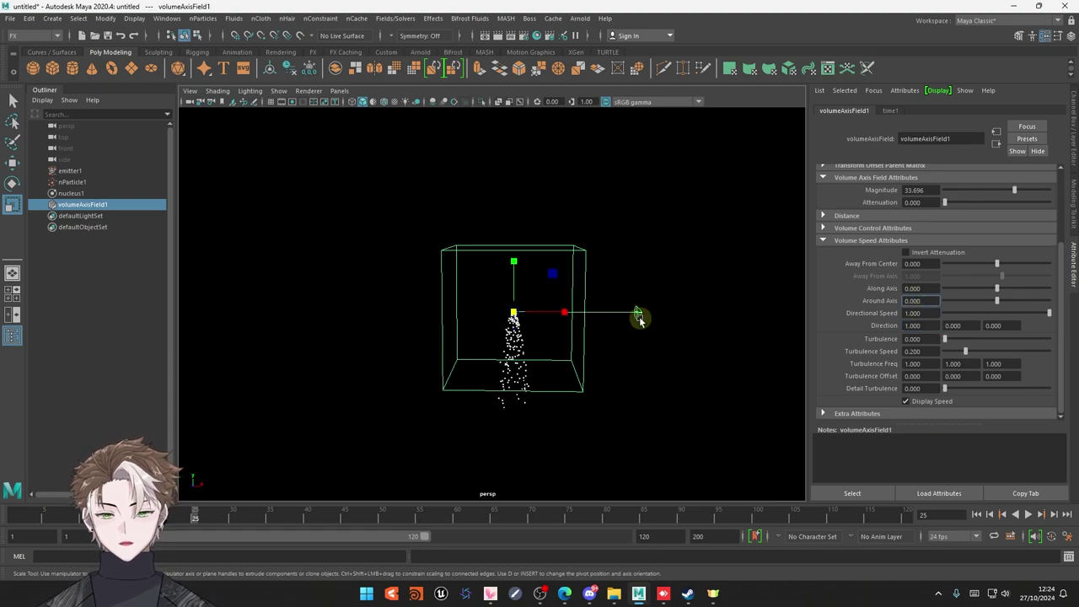
# Rewind and replay the simulation to preview the sideways push, orbiting the view
pyautogui.click(977, 514)
pyautogui.click(1028, 515)
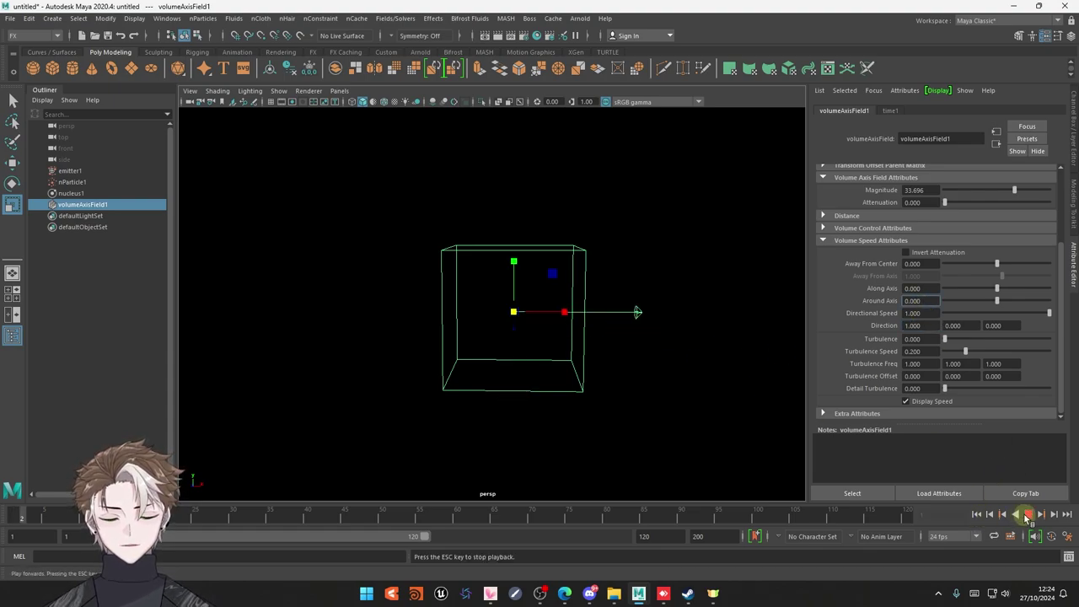
pyautogui.moveTo(640, 405)
pyautogui.keyDown('alt'); pyautogui.mouseDown()
pyautogui.moveTo(622, 422)
pyautogui.moveTo(687, 422)
pyautogui.moveTo(439, 405)
pyautogui.moveTo(563, 408)
pyautogui.mouseUp(); pyautogui.keyUp('alt')
# Replay the simulation at magnitude 100, watching particles shoot along X out of the box
pyautogui.click(1028, 514)
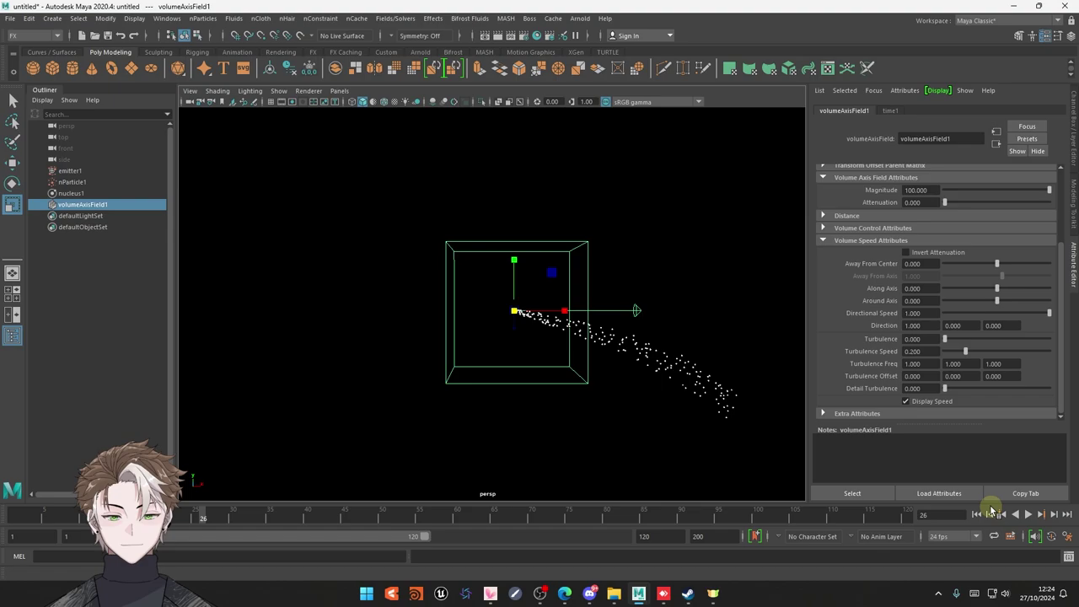
pyautogui.click(977, 514)
pyautogui.click(1029, 515)
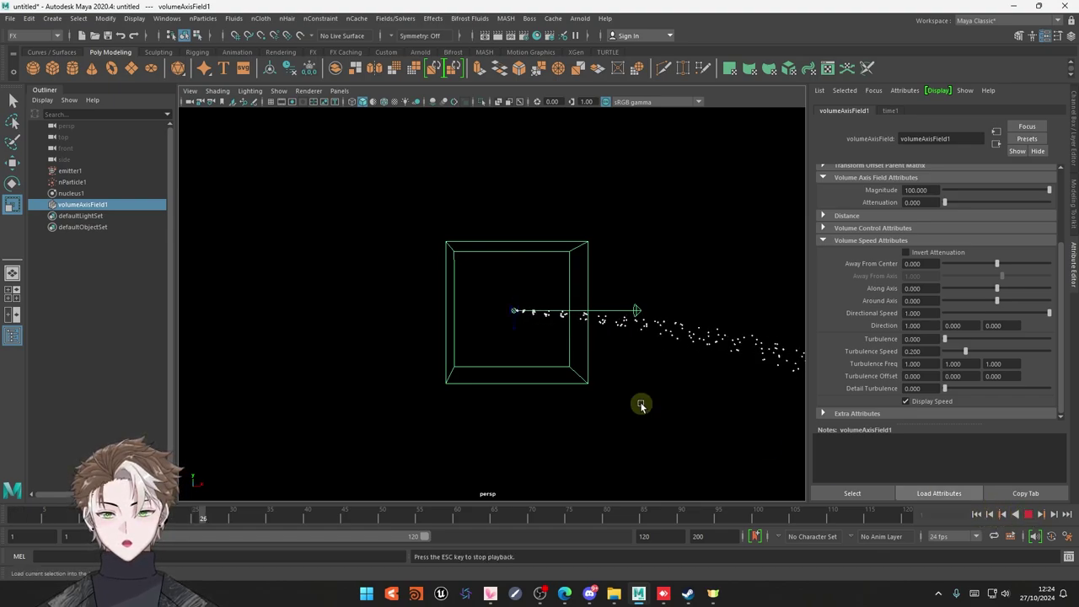
pyautogui.moveTo(643, 404)
pyautogui.keyDown('alt'); pyautogui.mouseDown(button='right')
pyautogui.moveTo(552, 368)
pyautogui.moveTo(583, 371)
pyautogui.mouseUp(button='right'); pyautogui.keyUp('alt')
pyautogui.moveTo(583, 371)
pyautogui.keyDown('alt'); pyautogui.mouseDown()
pyautogui.moveTo(442, 374)
pyautogui.moveTo(684, 380)
pyautogui.moveTo(573, 379)
pyautogui.moveTo(476, 291)
pyautogui.moveTo(501, 294)
pyautogui.moveTo(494, 306)
pyautogui.moveTo(514, 313)
pyautogui.moveTo(530, 299)
pyautogui.mouseUp(); pyautogui.keyUp('alt')
pyautogui.scroll(3, 571, 356)
pyautogui.scroll(2, 599, 363)
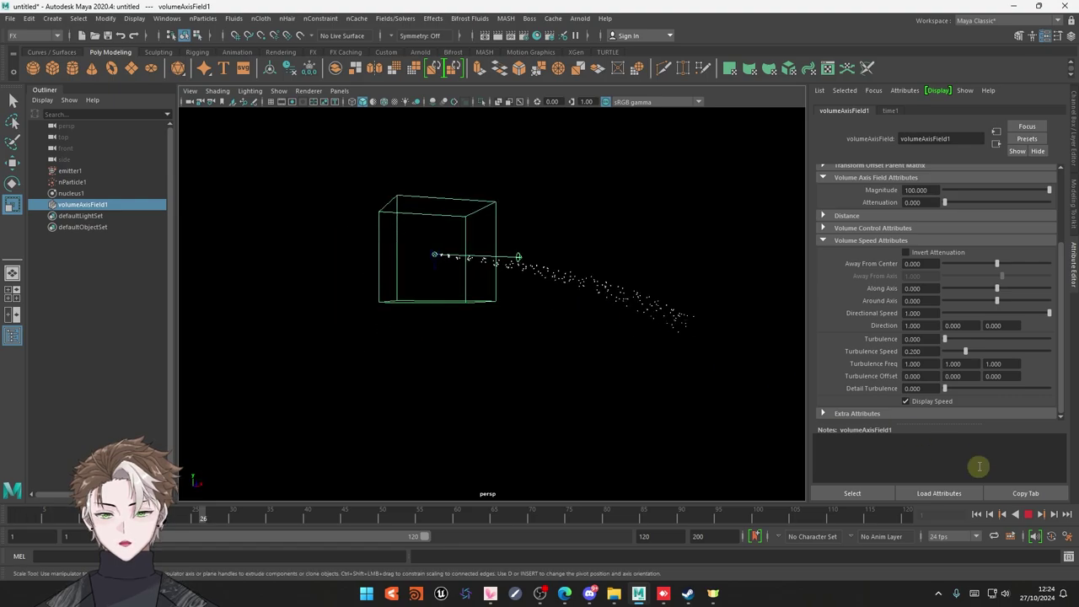
pyautogui.click(1028, 513)
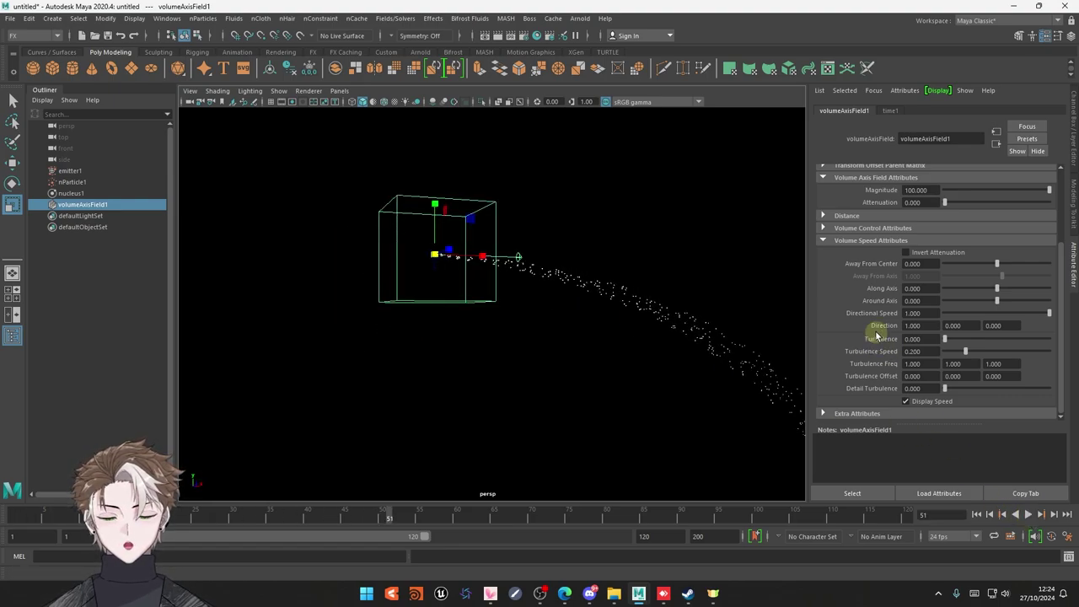
pyautogui.click(925, 264)
pyautogui.write('1.000')
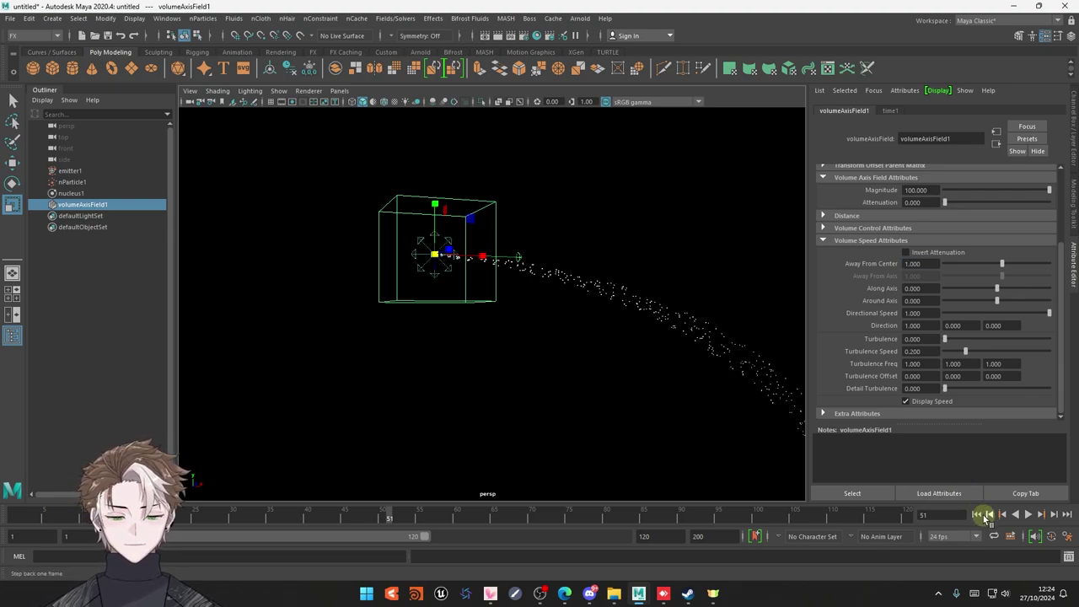
# Replay from frame 1 with Away From Center at 1 to watch particles scatter outward
pyautogui.click(977, 514)
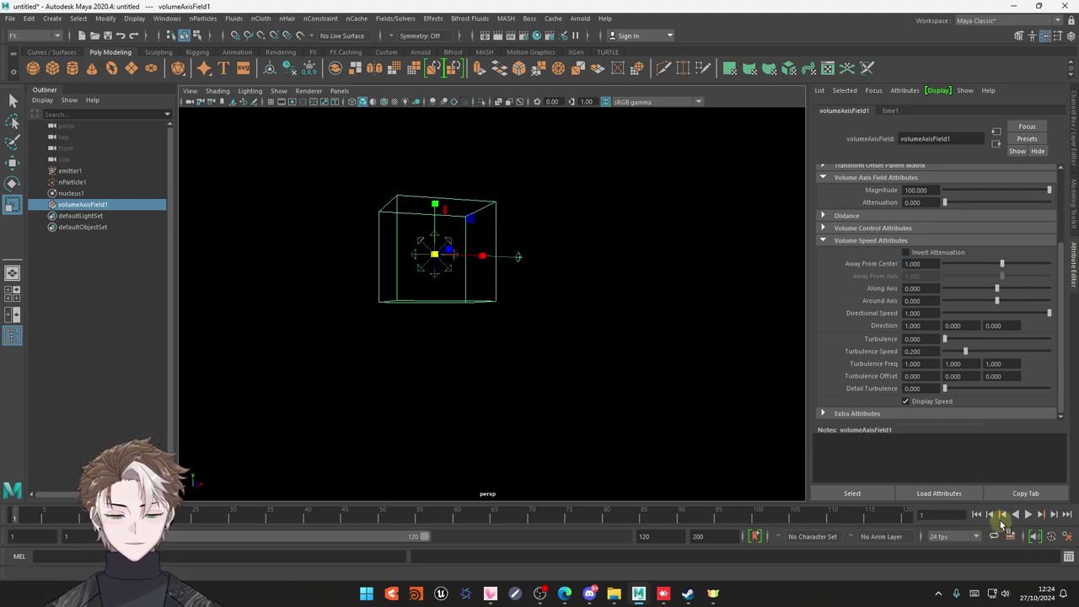
pyautogui.click(1031, 515)
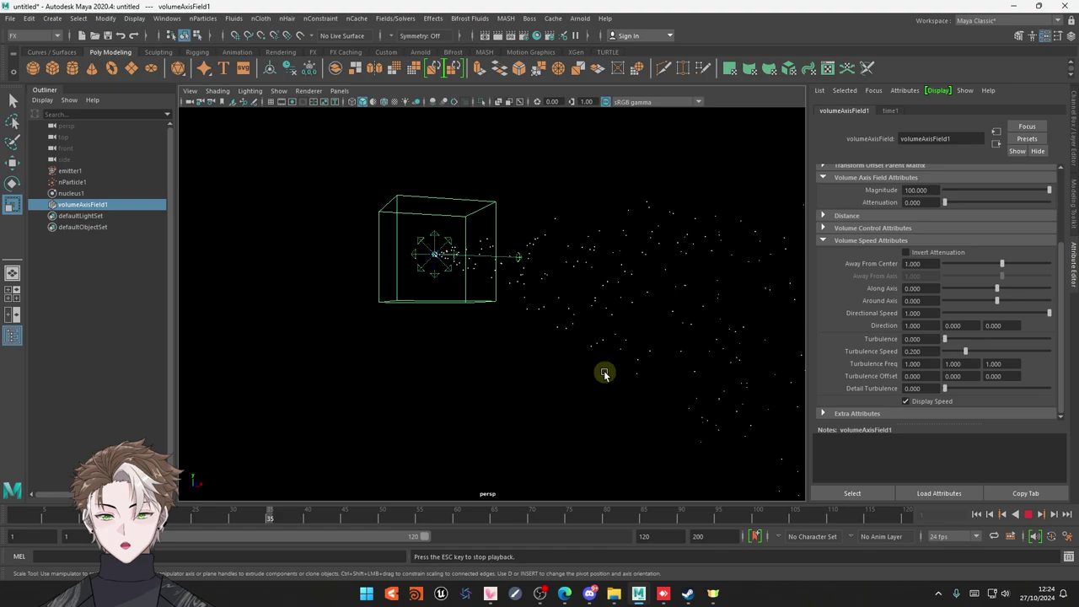
pyautogui.moveTo(605, 372)
pyautogui.keyDown('alt'); pyautogui.mouseDown()
pyautogui.moveTo(429, 374)
pyautogui.moveTo(626, 385)
pyautogui.moveTo(542, 330)
pyautogui.mouseUp(); pyautogui.keyUp('alt')
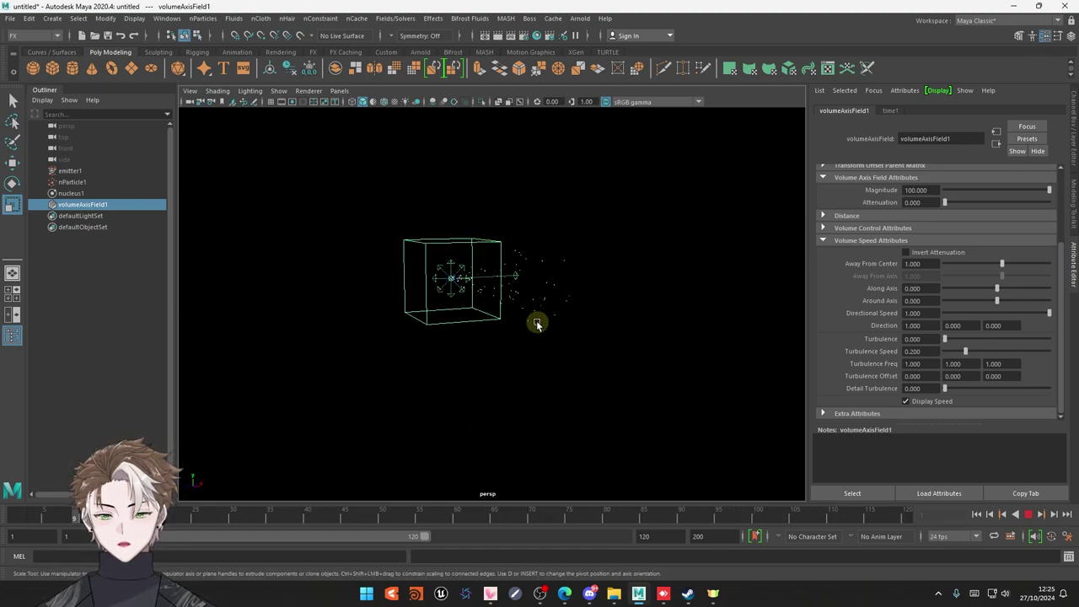
pyautogui.moveTo(618, 394)
pyautogui.keyDown('alt'); pyautogui.mouseDown(button='middle')
pyautogui.moveTo(582, 398)
pyautogui.moveTo(489, 312)
pyautogui.moveTo(513, 320)
pyautogui.mouseUp(button='middle'); pyautogui.keyUp('alt')
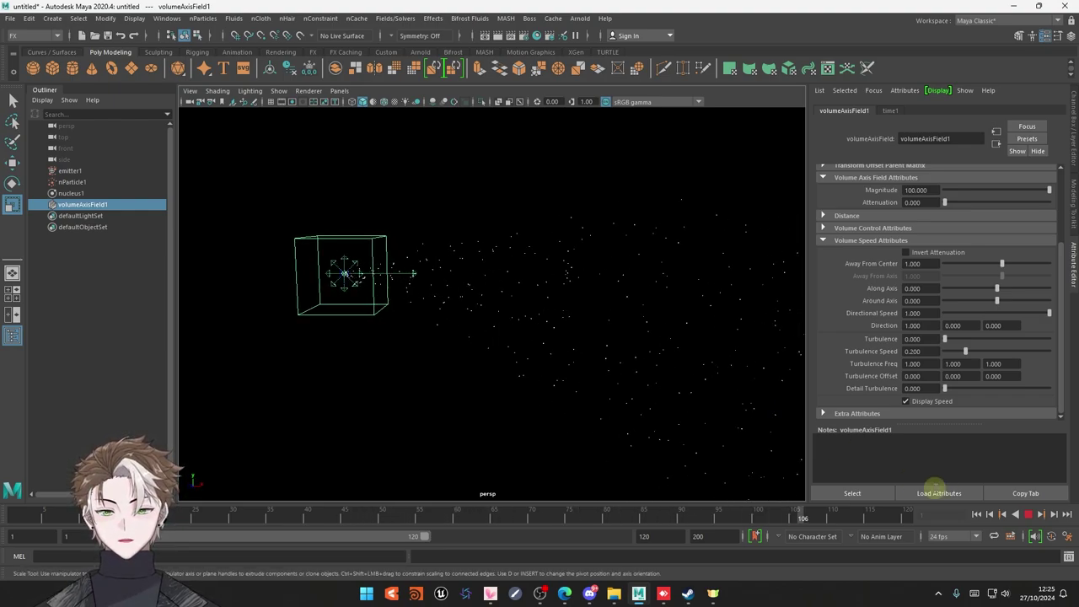
# Set Turbulence to 0.2 and play the simulation to test its effect
pyautogui.click(1029, 514)
pyautogui.press('r')
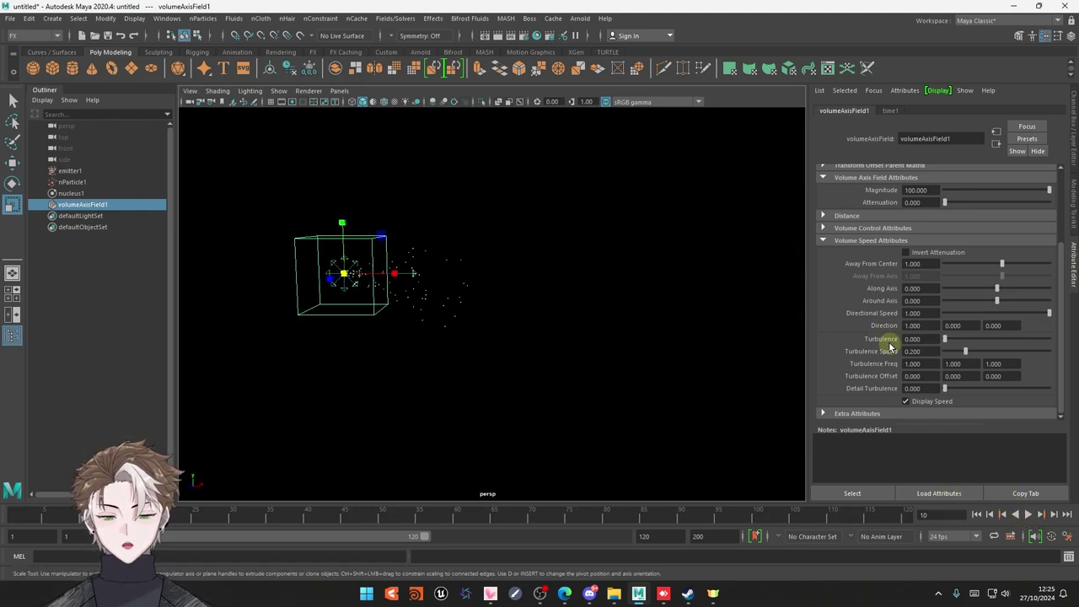
pyautogui.click(923, 338)
pyautogui.write('0.200')
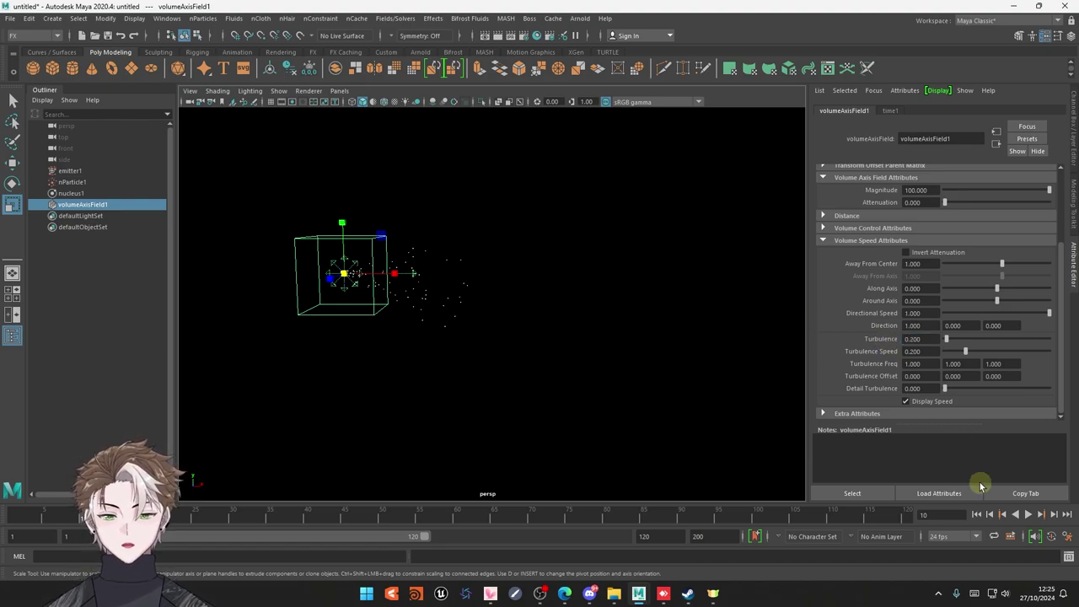
pyautogui.click(1029, 514)
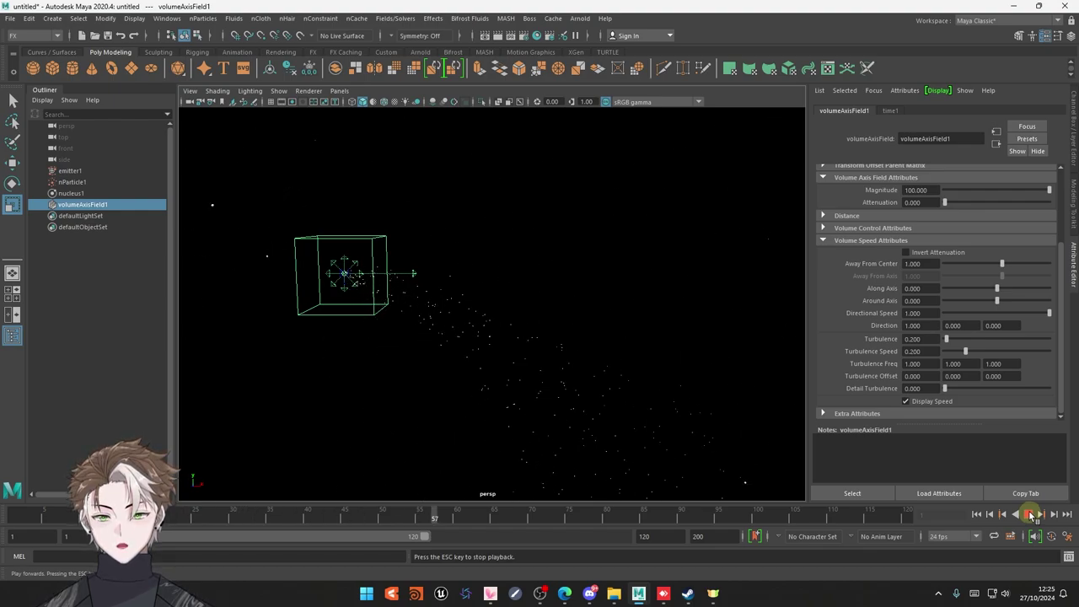
pyautogui.moveTo(344, 380)
pyautogui.keyDown('alt'); pyautogui.mouseDown()
pyautogui.moveTo(481, 405)
pyautogui.moveTo(477, 424)
pyautogui.moveTo(410, 414)
pyautogui.moveTo(383, 396)
pyautogui.mouseUp(); pyautogui.keyUp('alt')
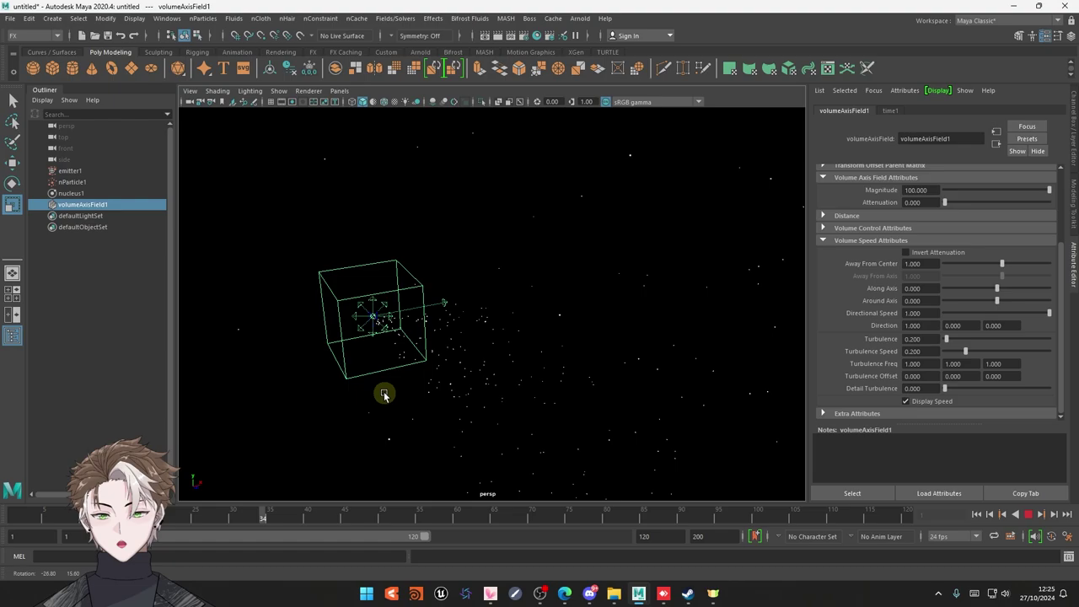
pyautogui.click(1029, 514)
pyautogui.press('r')
# Reset Away From Center to 0 and lower Turbulence to 0.1, replaying the stream
pyautogui.click(919, 263)
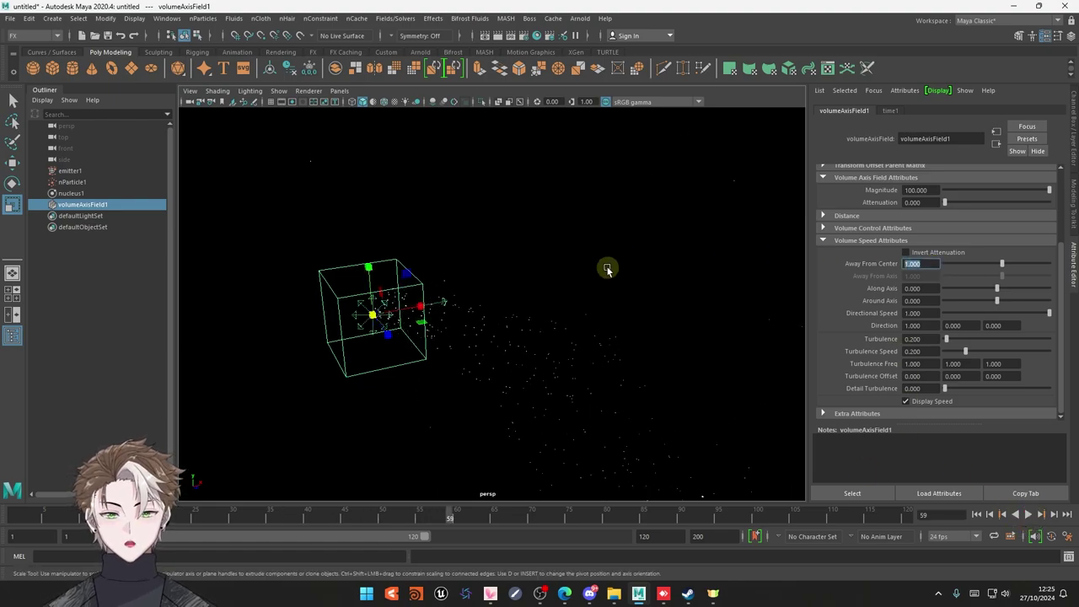
pyautogui.write('0')
pyautogui.press('Return')
pyautogui.moveTo(608, 268)
pyautogui.keyDown('alt'); pyautogui.mouseDown()
pyautogui.moveTo(475, 356)
pyautogui.moveTo(422, 338)
pyautogui.moveTo(430, 329)
pyautogui.mouseUp(); pyautogui.keyUp('alt')
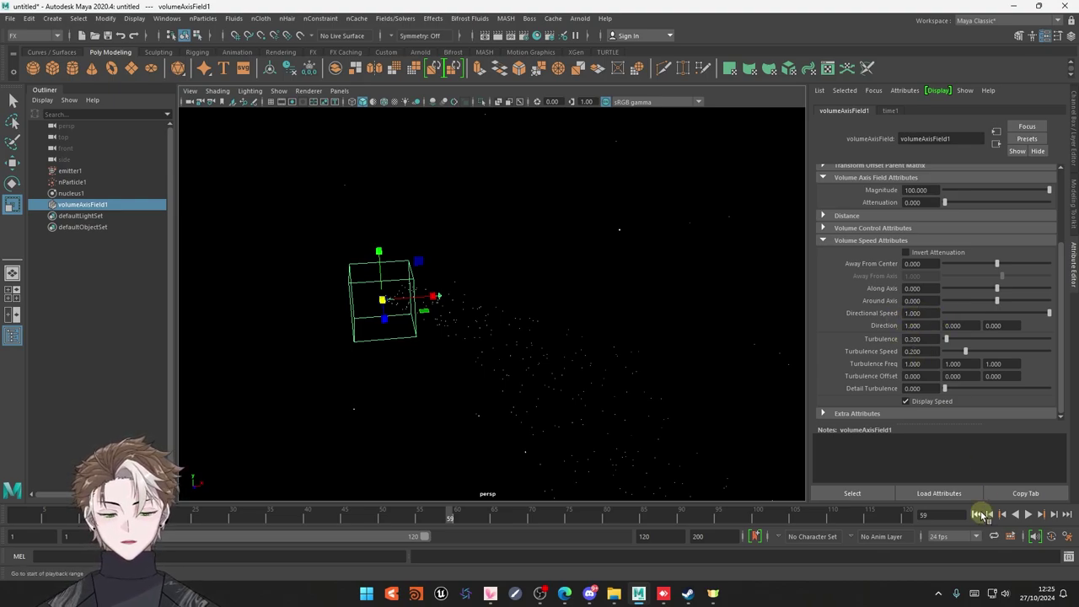
pyautogui.click(1030, 515)
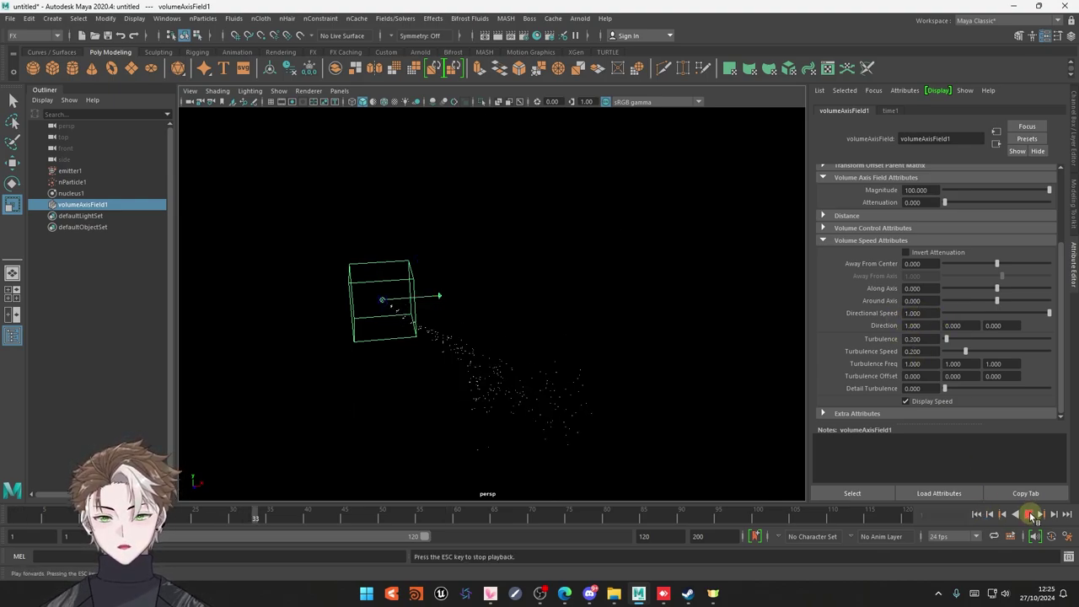
pyautogui.moveTo(462, 397)
pyautogui.keyDown('alt'); pyautogui.mouseDown()
pyautogui.moveTo(470, 379)
pyautogui.moveTo(453, 393)
pyautogui.moveTo(335, 397)
pyautogui.moveTo(383, 427)
pyautogui.moveTo(432, 397)
pyautogui.moveTo(601, 414)
pyautogui.moveTo(450, 419)
pyautogui.mouseUp(); pyautogui.keyUp('alt')
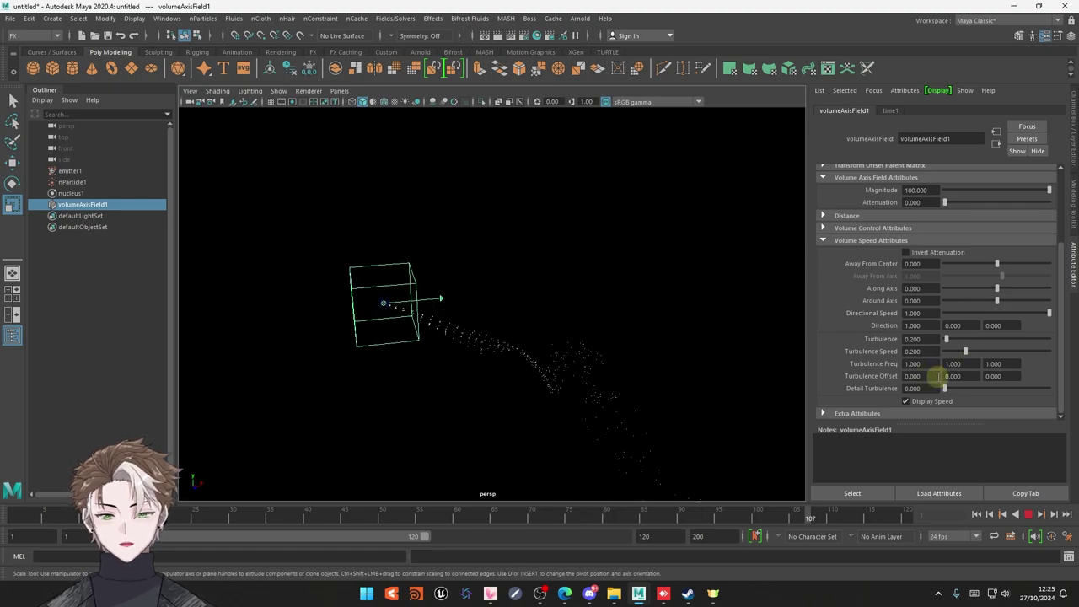
pyautogui.click(915, 339)
pyautogui.write('0.100')
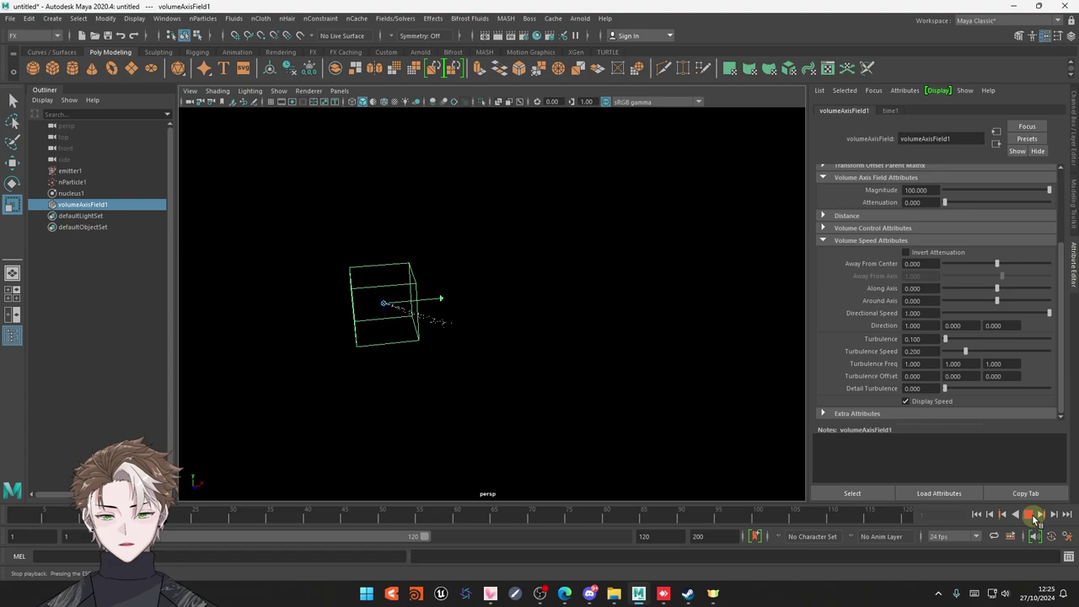
pyautogui.moveTo(468, 391)
pyautogui.keyDown('alt'); pyautogui.mouseDown()
pyautogui.moveTo(453, 361)
pyautogui.moveTo(306, 353)
pyautogui.moveTo(318, 376)
pyautogui.moveTo(355, 391)
pyautogui.moveTo(590, 397)
pyautogui.moveTo(641, 386)
pyautogui.moveTo(480, 388)
pyautogui.moveTo(425, 364)
pyautogui.moveTo(432, 371)
pyautogui.mouseUp(); pyautogui.keyUp('alt')
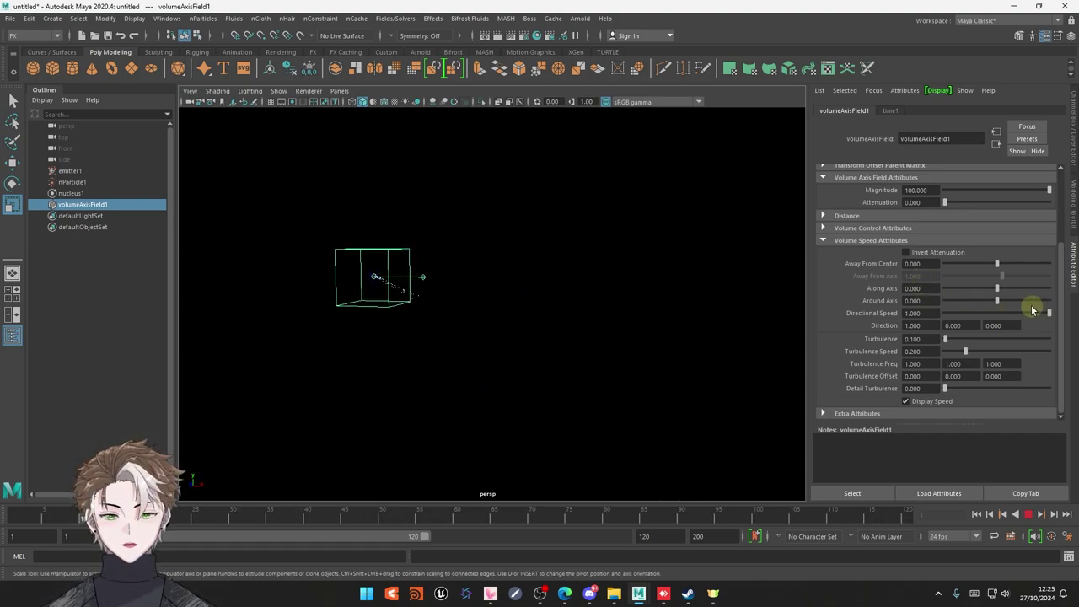
# Try a Directional Speed of 5 and watch the faster particle stream
pyautogui.doubleClick(915, 312)
pyautogui.write('5')
pyautogui.press('Return')
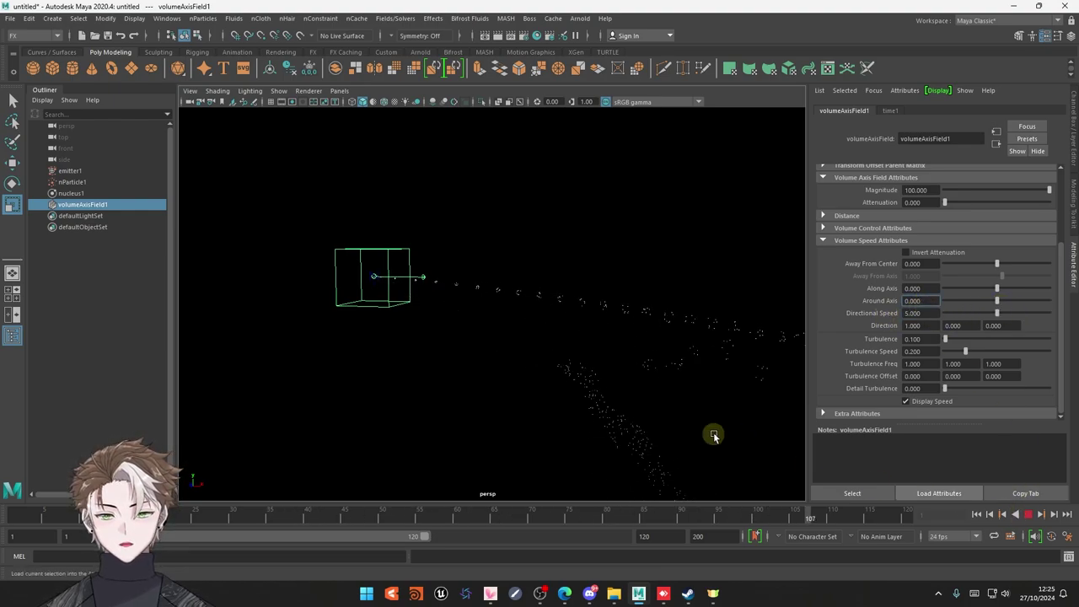
pyautogui.moveTo(714, 431)
pyautogui.keyDown('alt'); pyautogui.mouseDown()
pyautogui.moveTo(619, 402)
pyautogui.moveTo(670, 408)
pyautogui.mouseUp(); pyautogui.keyUp('alt')
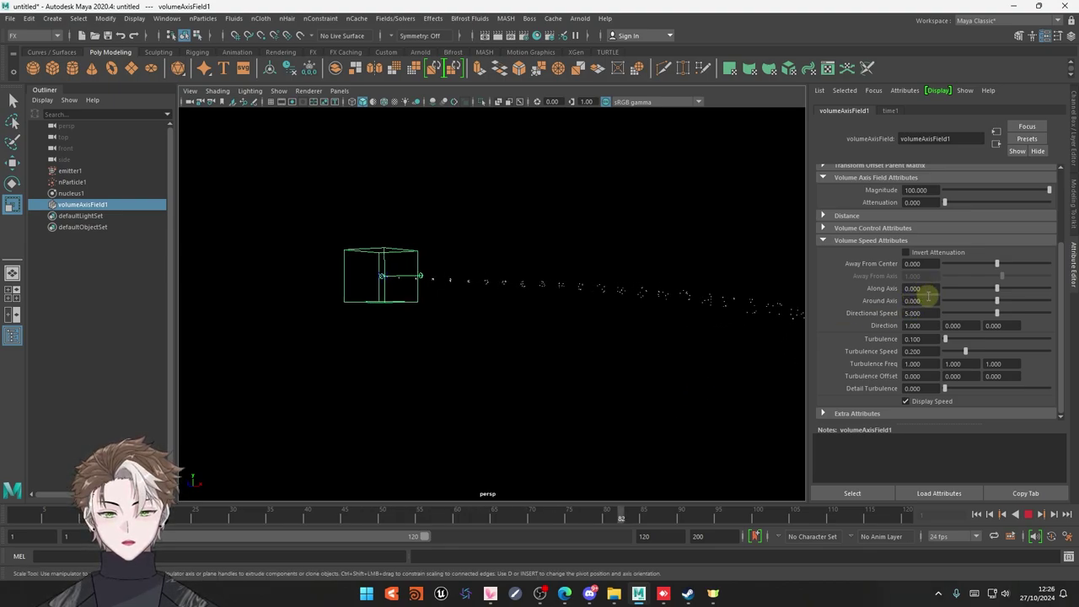
# Set Directional Speed to 2, view the stream from several angles, and stop playback
pyautogui.doubleClick(913, 313)
pyautogui.write('2')
pyautogui.press('Return')
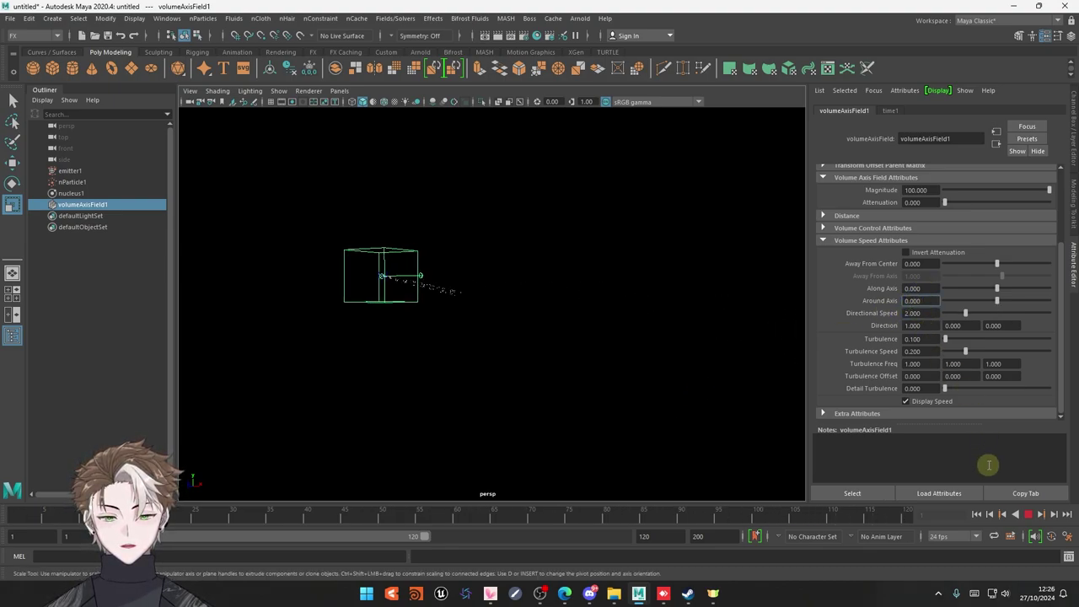
pyautogui.moveTo(676, 428)
pyautogui.keyDown('alt'); pyautogui.mouseDown()
pyautogui.moveTo(559, 423)
pyautogui.moveTo(595, 410)
pyautogui.moveTo(556, 410)
pyautogui.moveTo(643, 364)
pyautogui.moveTo(611, 364)
pyautogui.moveTo(610, 374)
pyautogui.moveTo(662, 375)
pyautogui.mouseUp(); pyautogui.keyUp('alt')
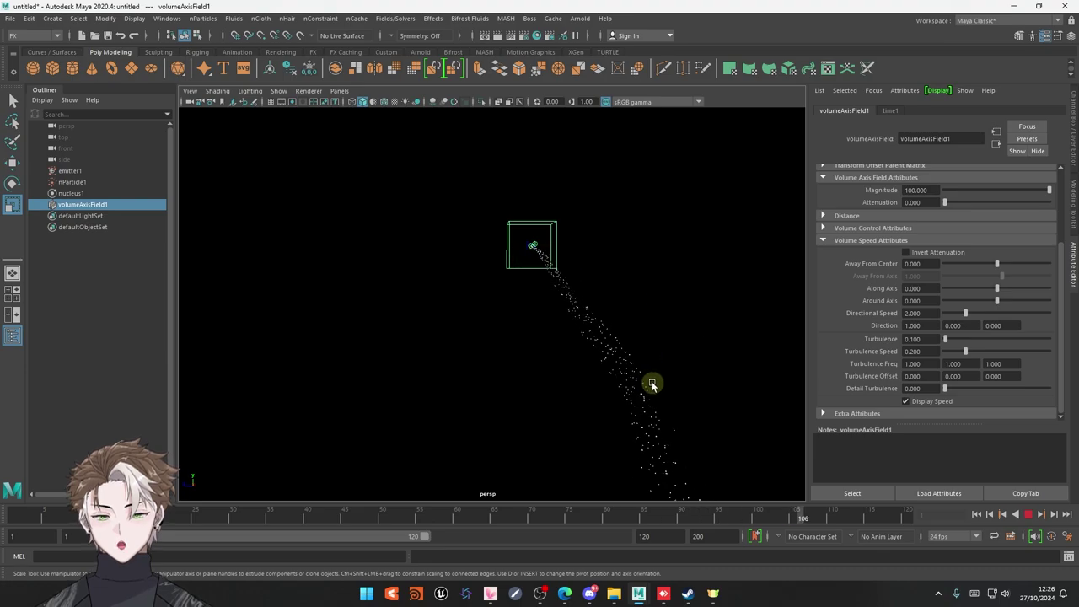
pyautogui.keyDown('alt'); pyautogui.moveTo(651, 380); pyautogui.dragTo(625, 386); pyautogui.keyUp('alt')
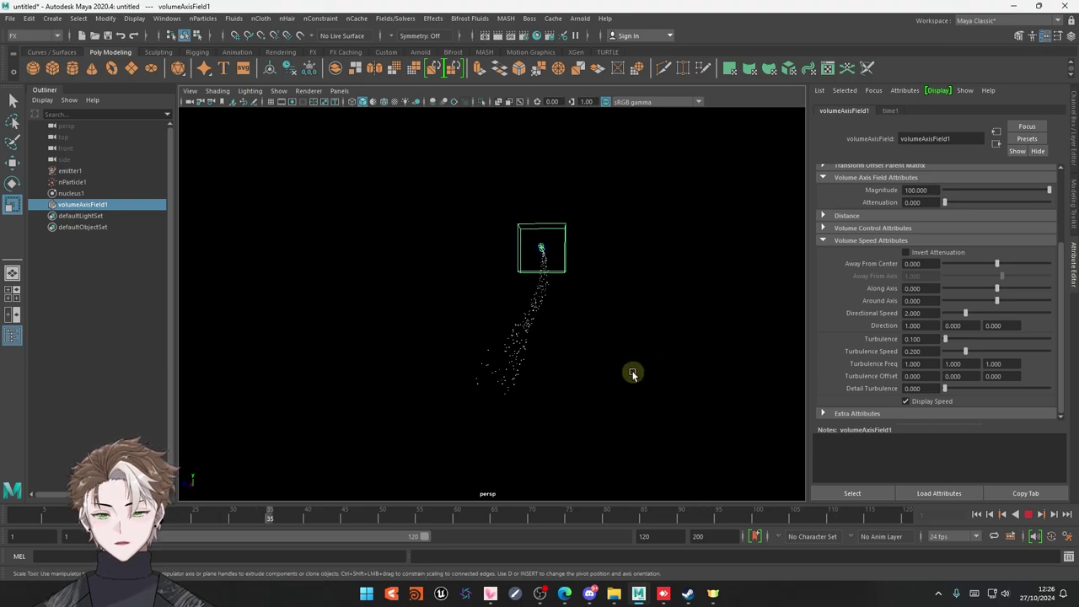
pyautogui.keyDown('alt'); pyautogui.moveTo(624, 368); pyautogui.dragTo(719, 376); pyautogui.keyUp('alt')
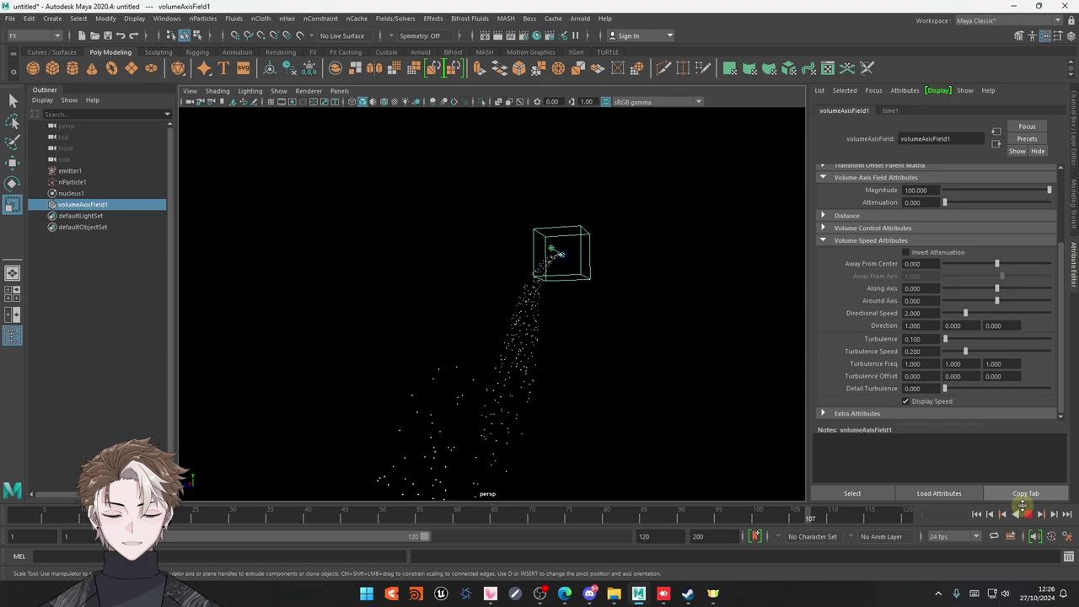
pyautogui.press('Escape')
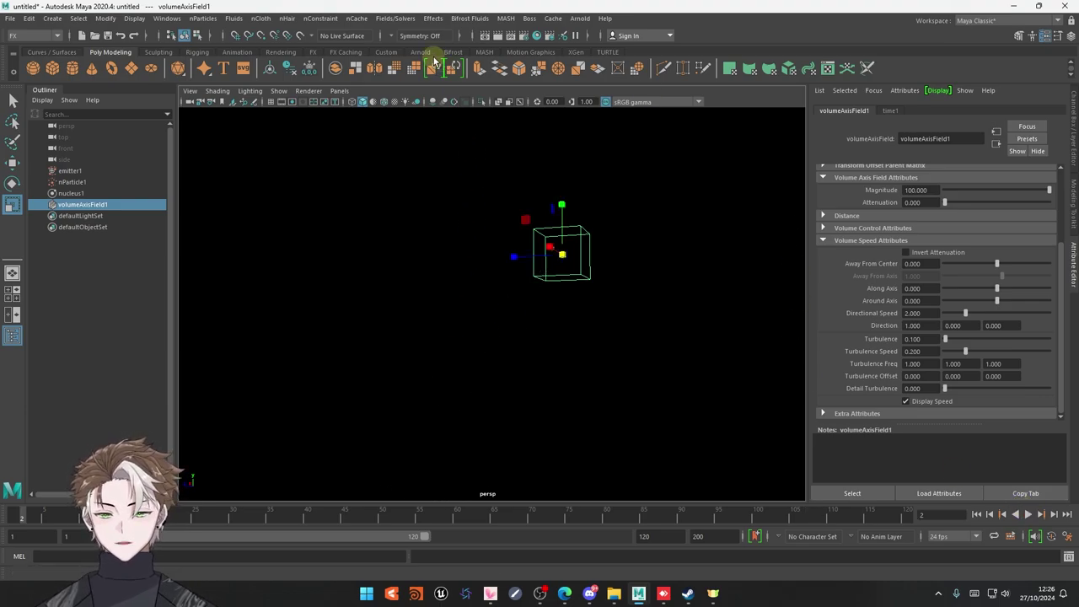
pyautogui.click(394, 18)
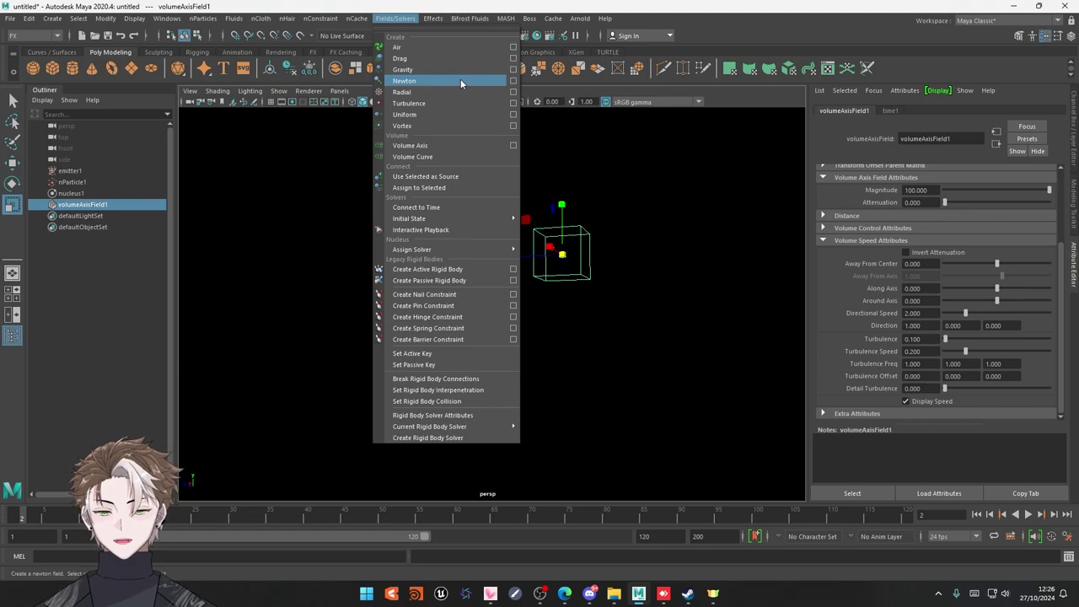